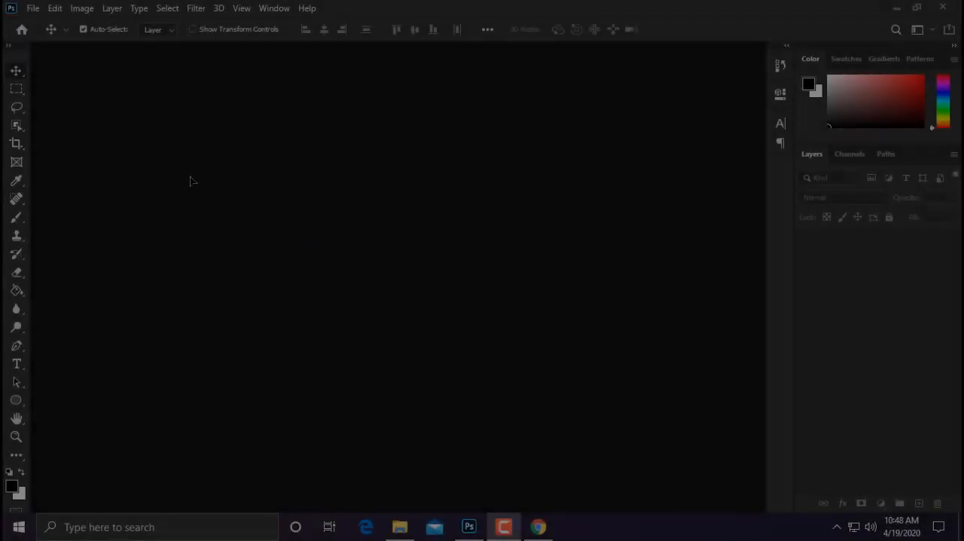
Step: Start a new 820 x 312 px document and name it "Facebook Cover Design"
left_click(33, 8)
left_click(45, 24)
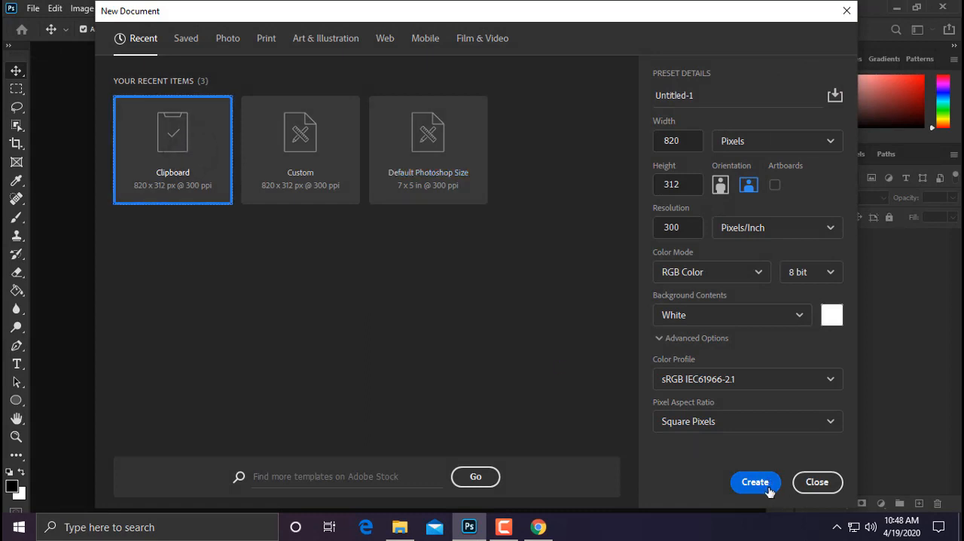
left_click(682, 141)
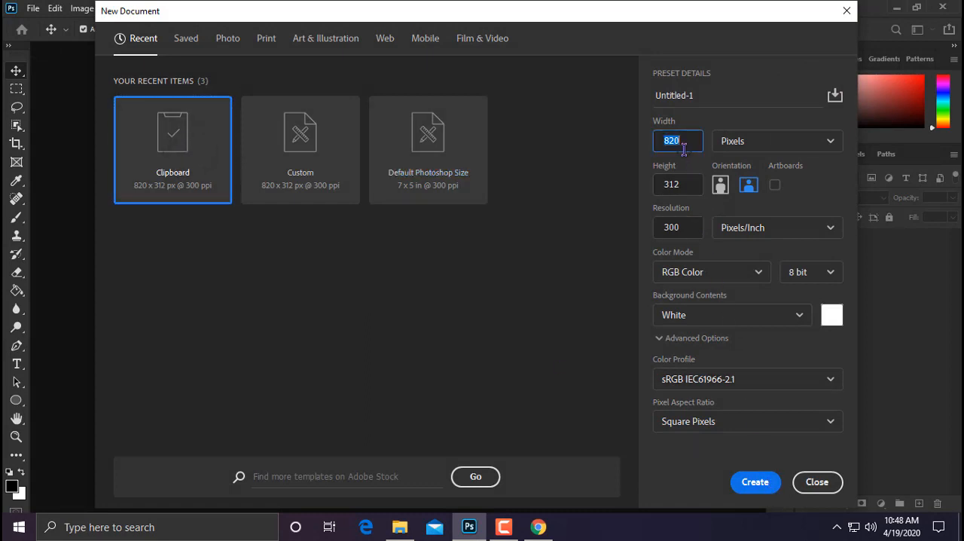
left_click(683, 188)
left_click(687, 230)
double_click(708, 96)
key("ctrl+a")
type("fA")
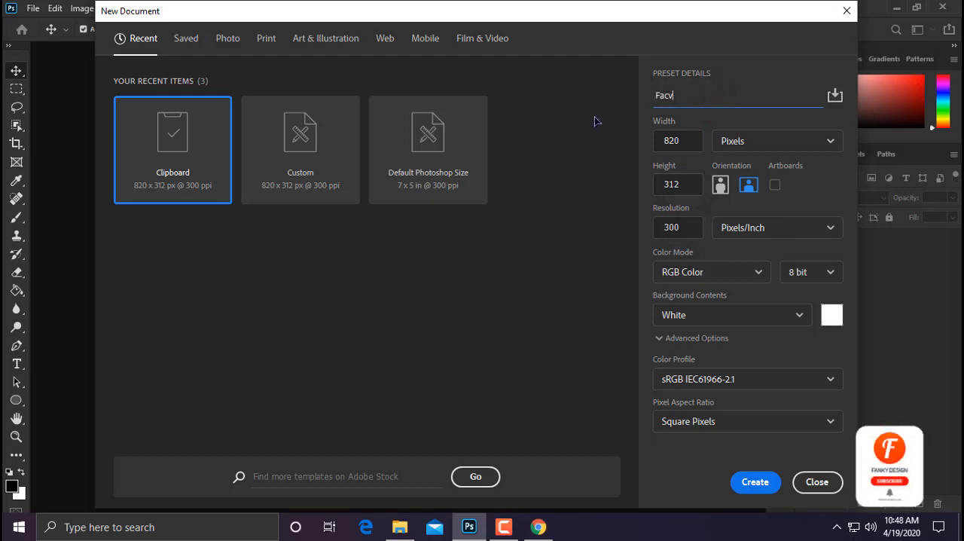
type("cebook Cover Design")
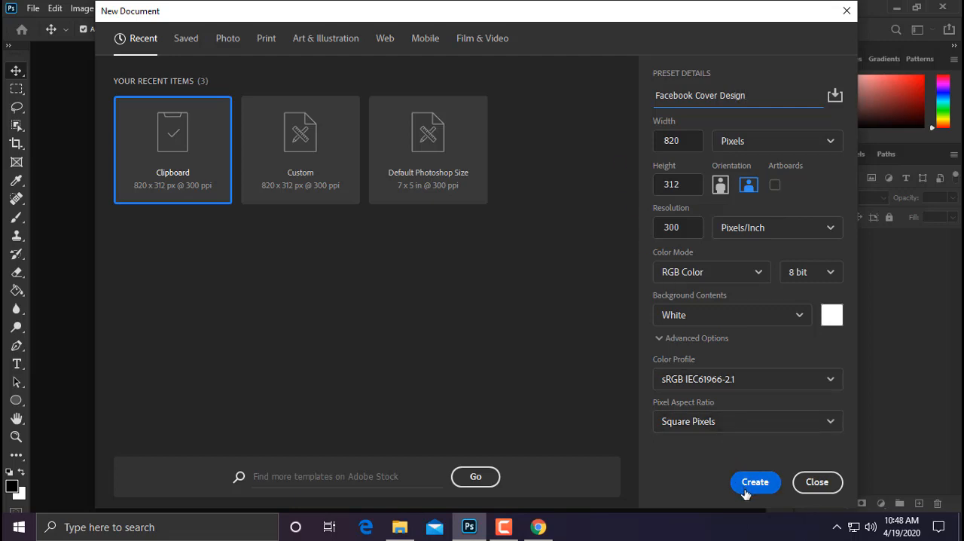
Step: Set the new document's resolution to 72 pixels/inch and create it
double_click(655, 229)
type("5")
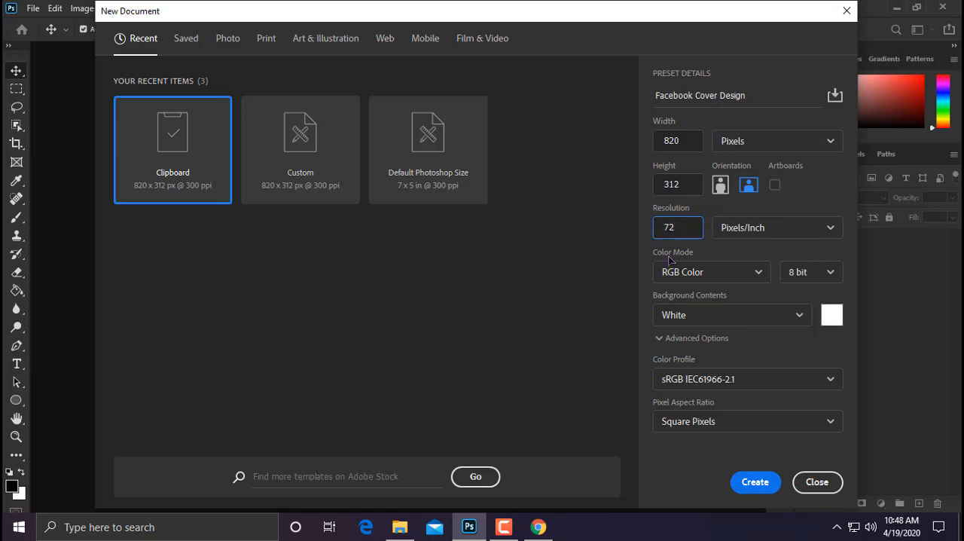
type("2")
left_click(746, 488)
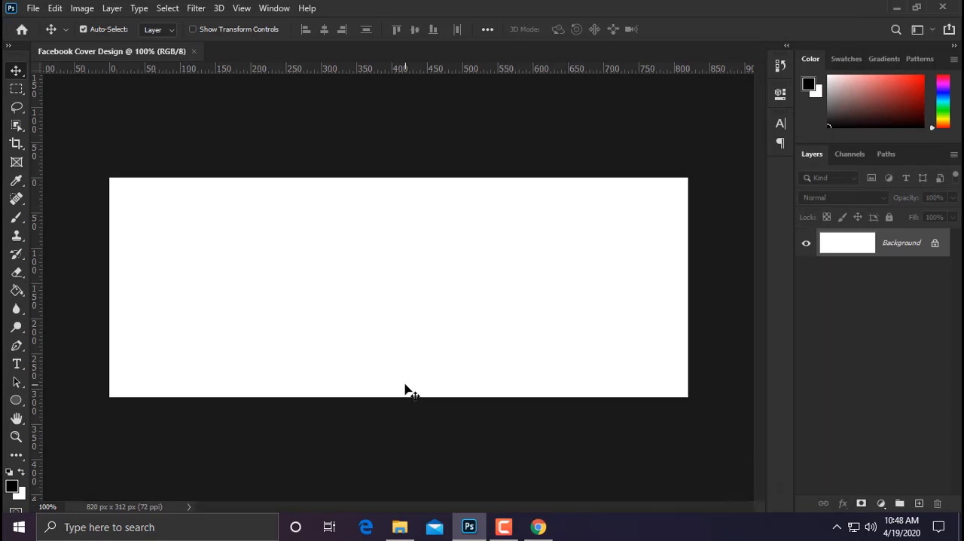
Step: Draw a black circle about 298 px in diameter on the canvas with the Ellipse tool, without a stroke
scroll(404, 384, "down", 2)
scroll(404, 384, "up", 2)
left_click(19, 400)
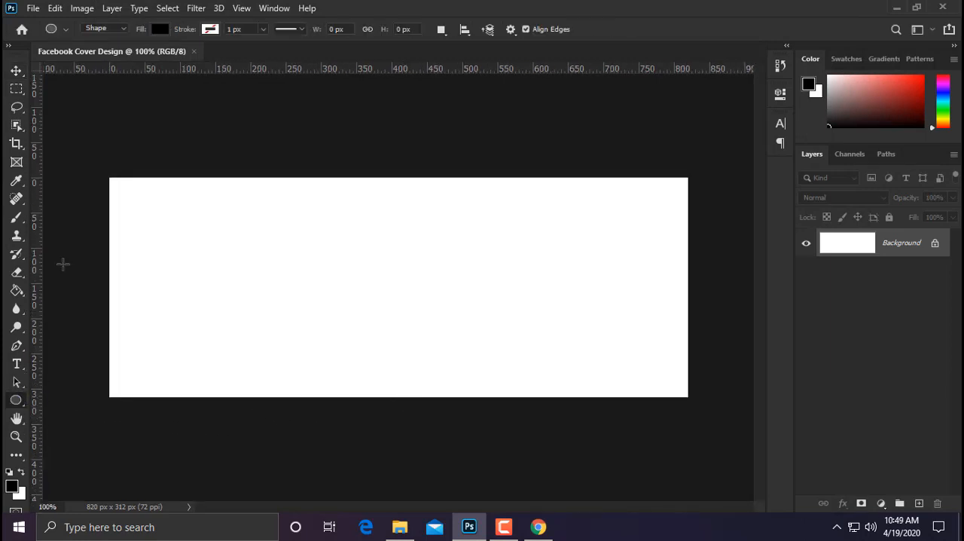
left_click(65, 31)
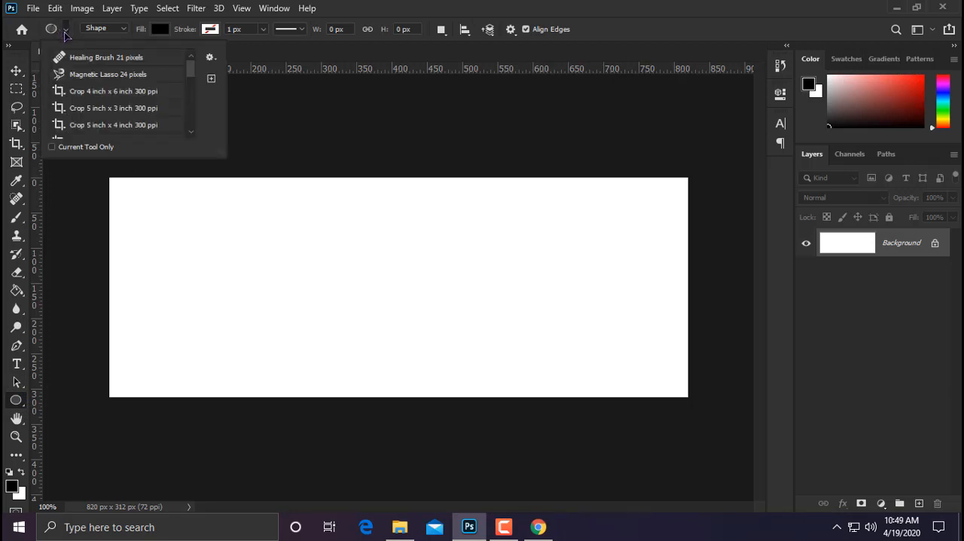
left_click(64, 31)
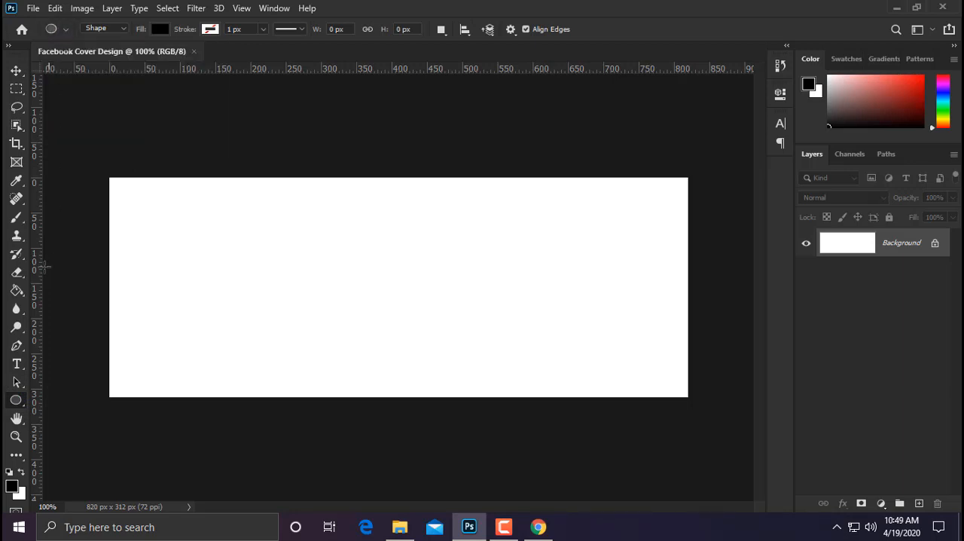
right_click(19, 400)
left_click(70, 427)
left_click_drag(331, 242, 610, 451)
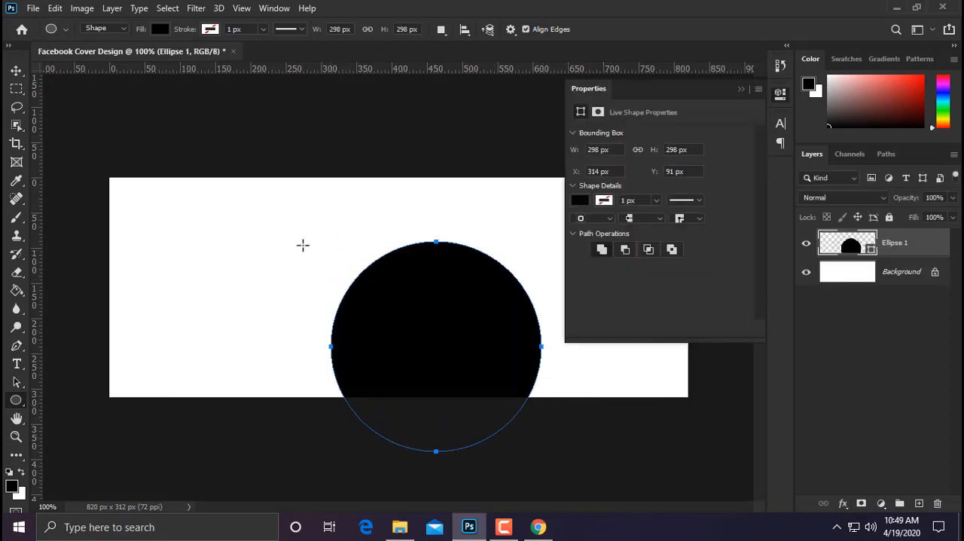
Step: Center the circle horizontally and vertically on the whole canvas, and clear the selection
left_click(17, 71)
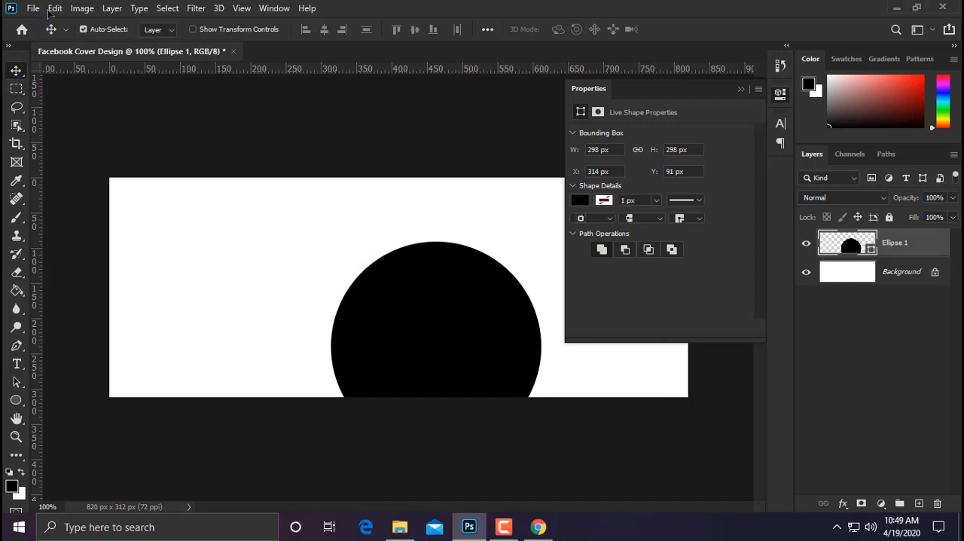
left_click(164, 12)
left_click(169, 20)
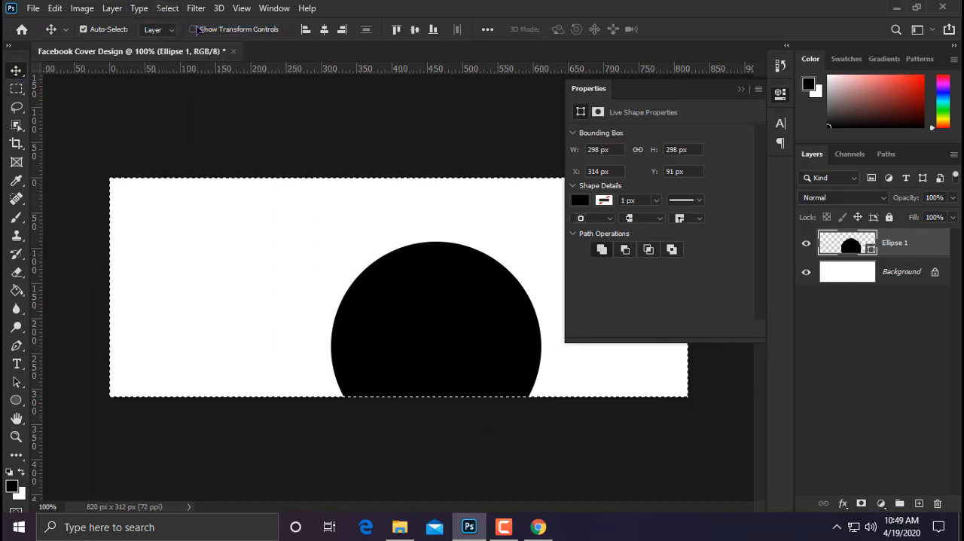
left_click(324, 29)
left_click(414, 30)
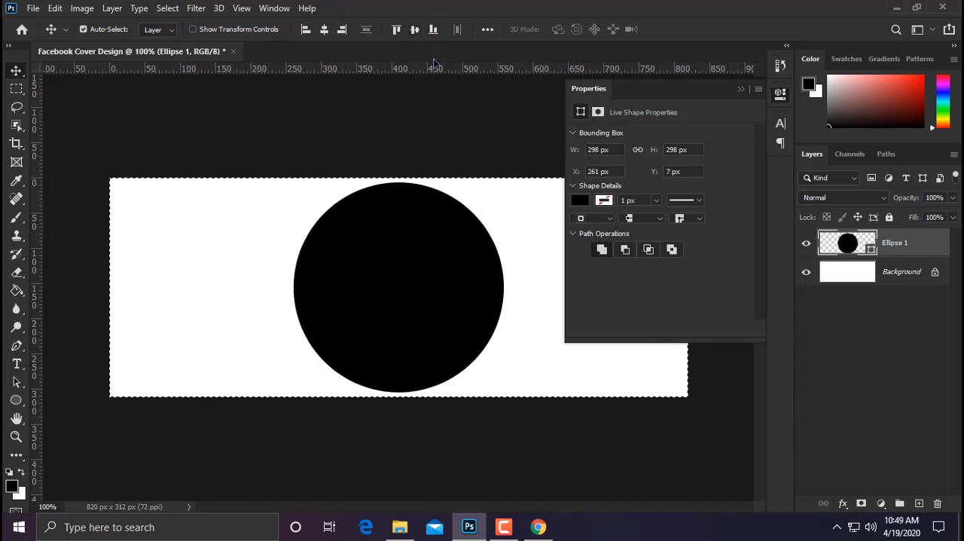
key("ctrl+d")
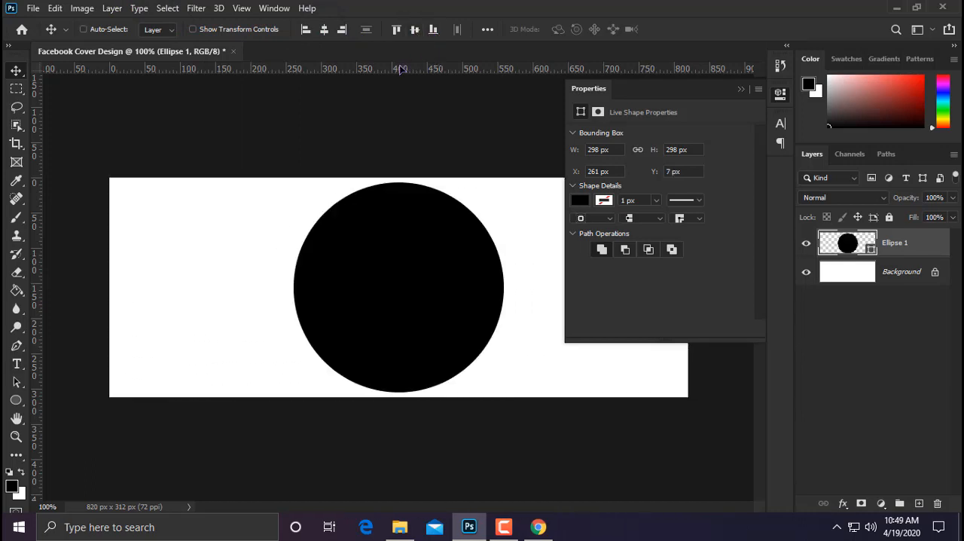
Step: Scale the circle down about its center to about 95.64%, roughly 285 px wide
left_click(59, 9)
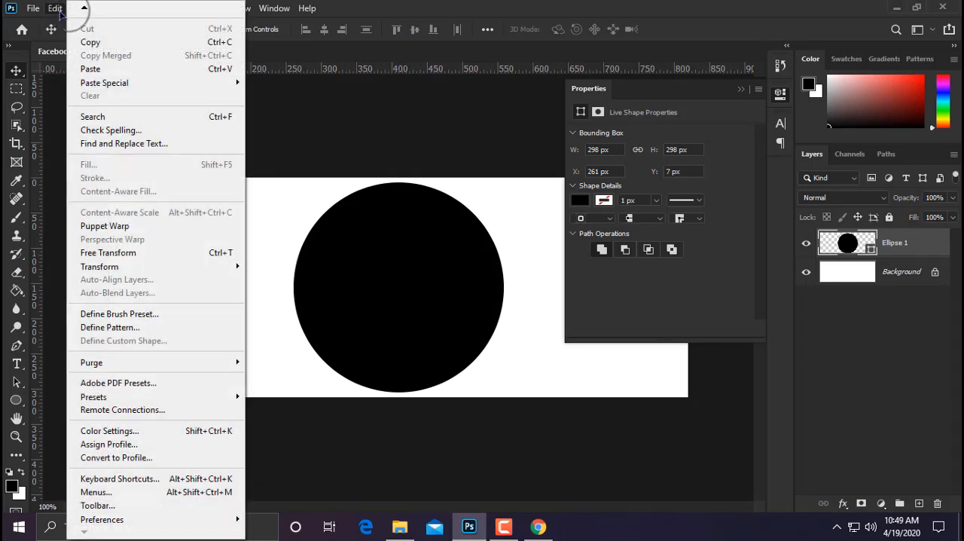
left_click(109, 252)
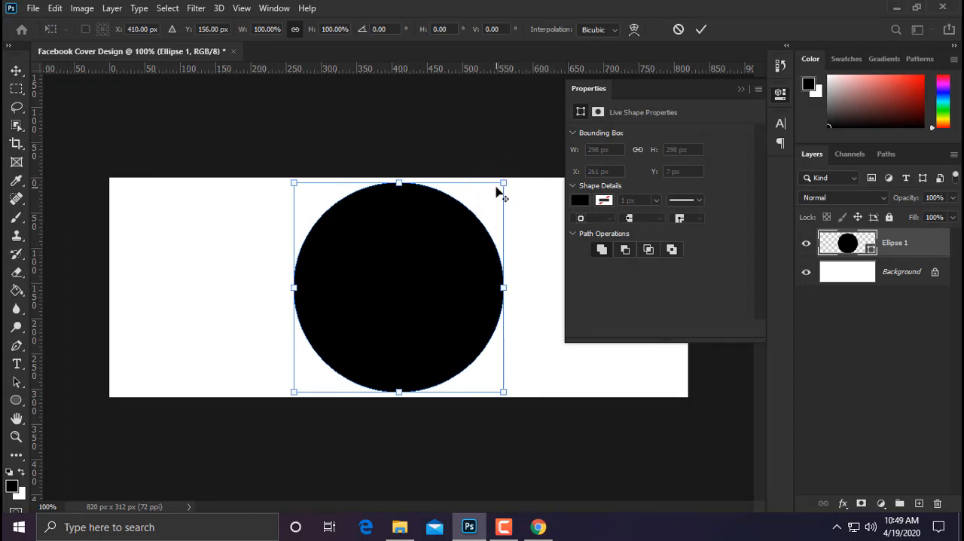
left_click_drag(502, 183, 496, 186)
left_click(702, 30)
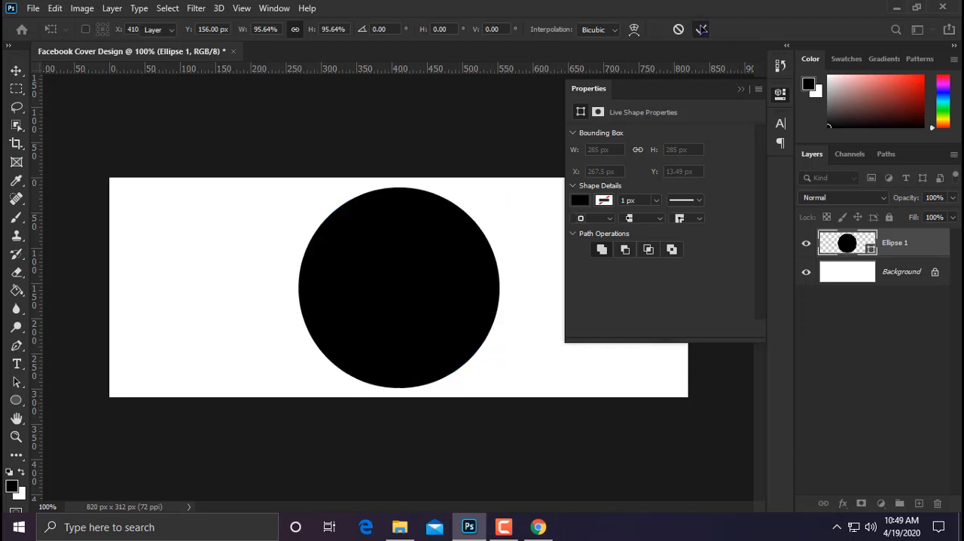
left_click(740, 90)
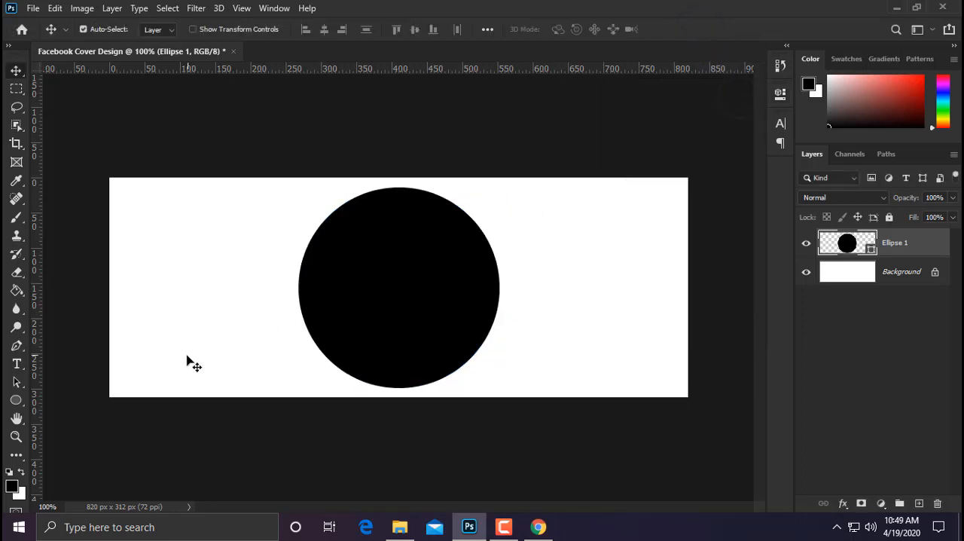
Step: Change the circle's fill color from black to a dark gray
scroll(189, 362, "up", 2)
scroll(189, 365, "down", 1)
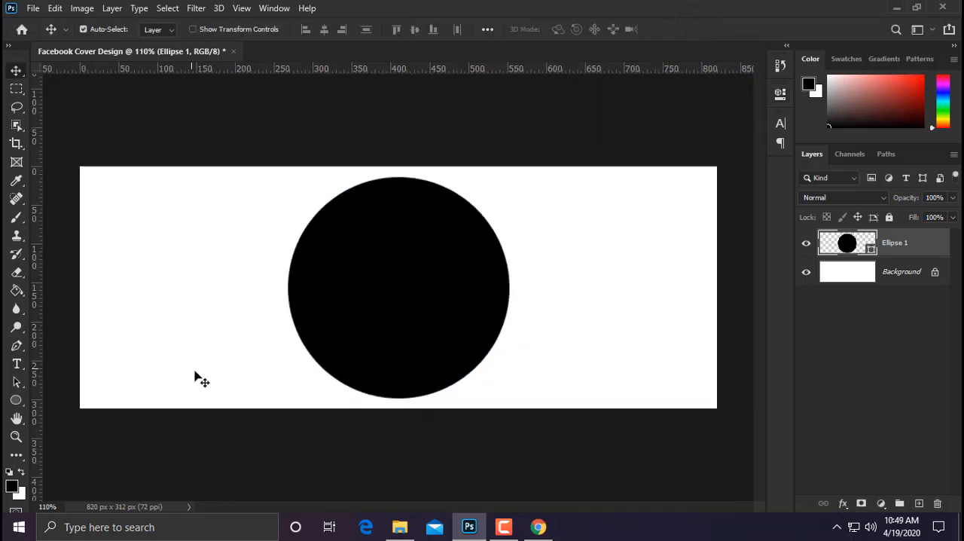
double_click(851, 249)
left_click(337, 198)
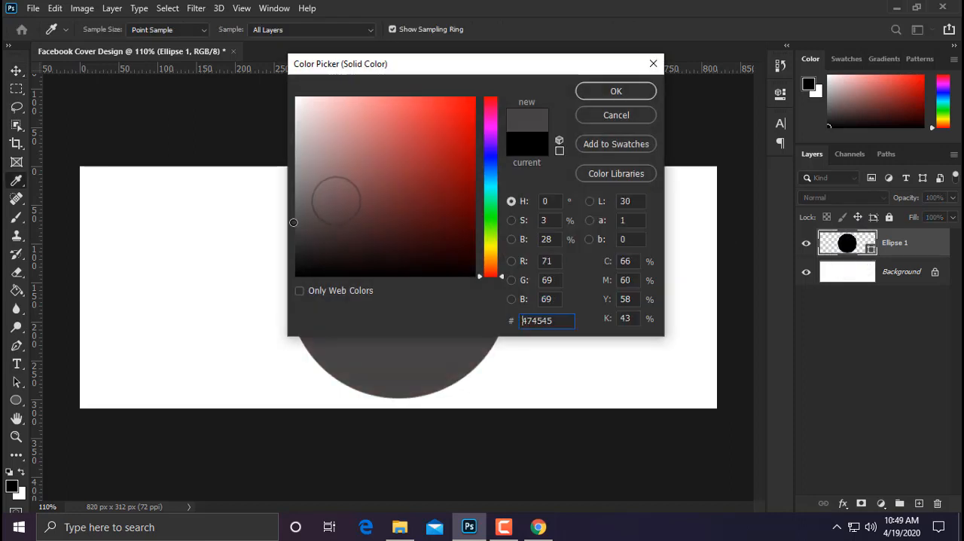
left_click(616, 91)
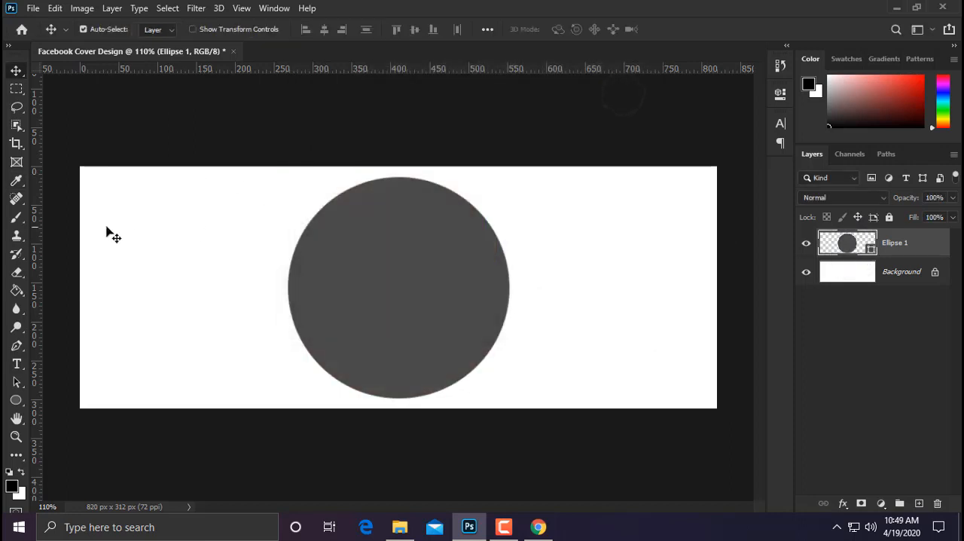
Step: Select a full-width horizontal band across the middle of the canvas and fill it with black on a new layer
left_click(16, 92)
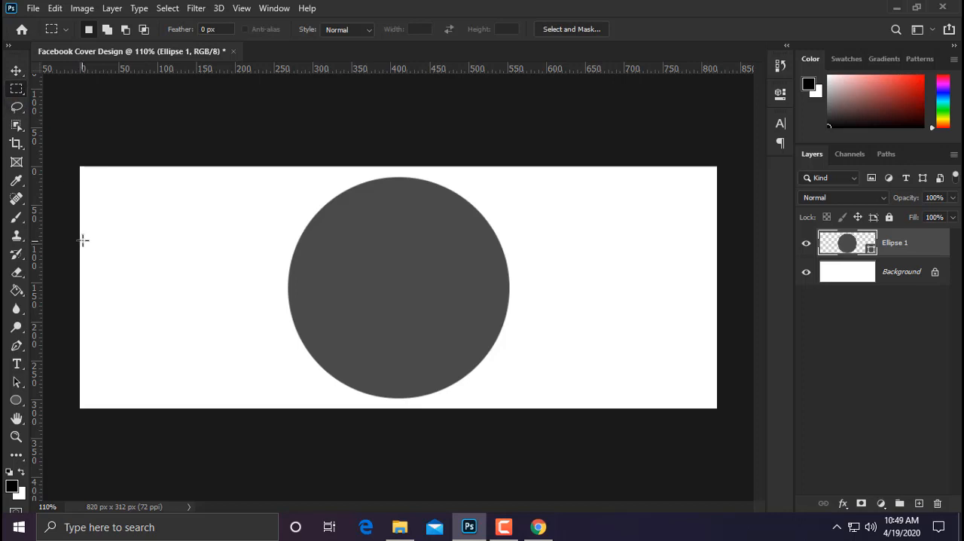
left_click_drag(80, 225, 738, 336)
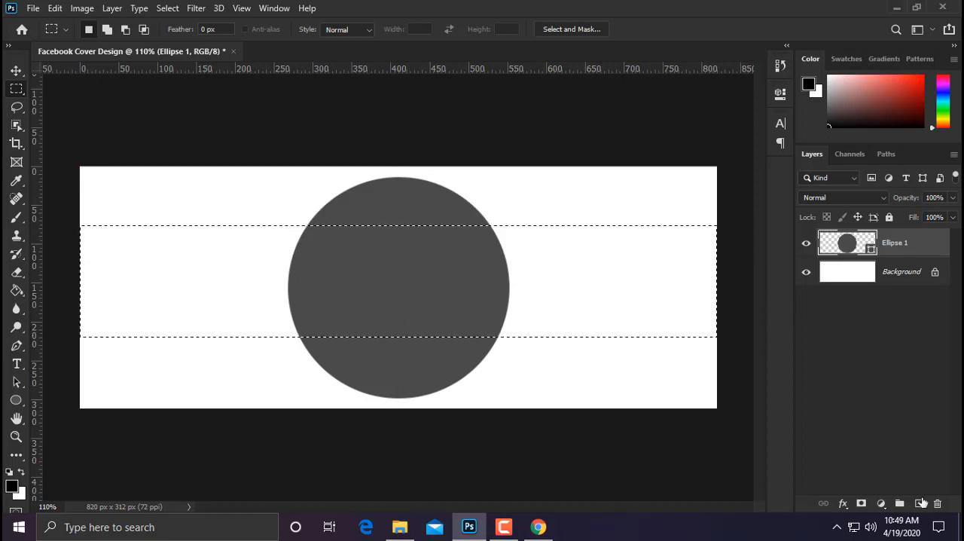
left_click(919, 503)
left_click(16, 292)
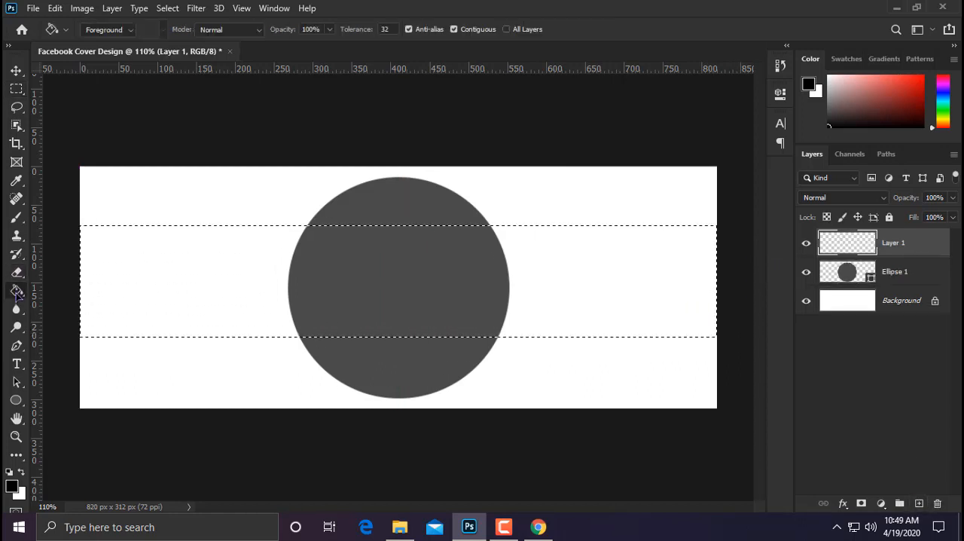
left_click(253, 275)
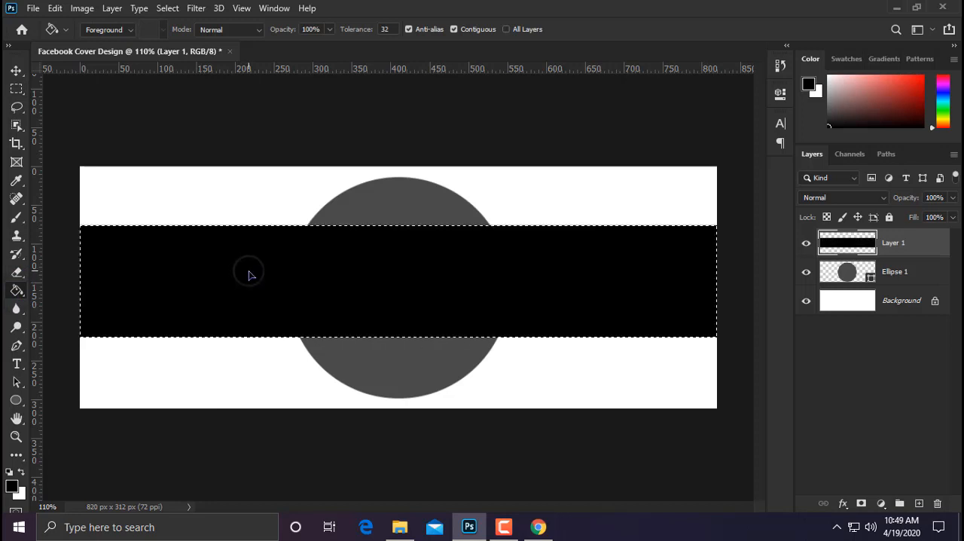
Step: Center the black band vertically on the whole canvas and clear the selection
left_click(16, 72)
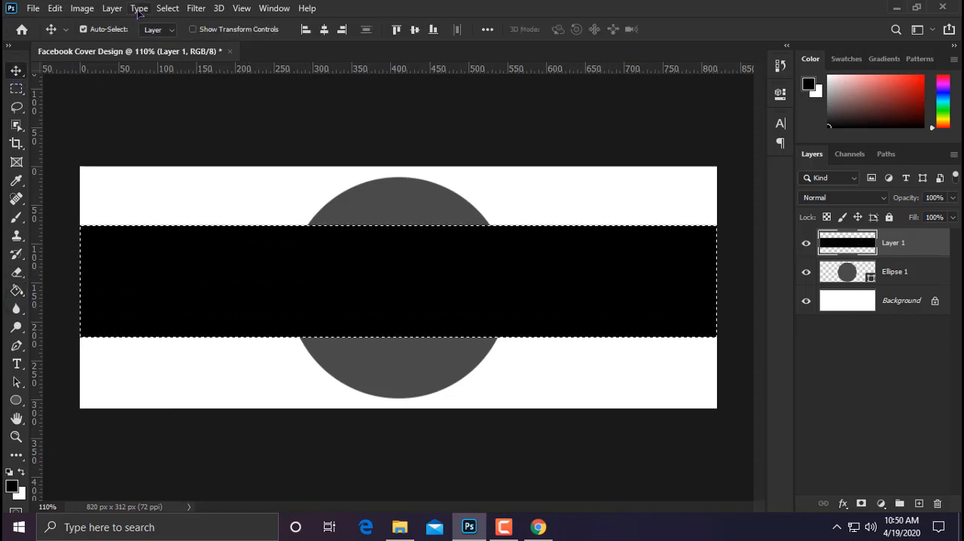
left_click(167, 7)
left_click(181, 37)
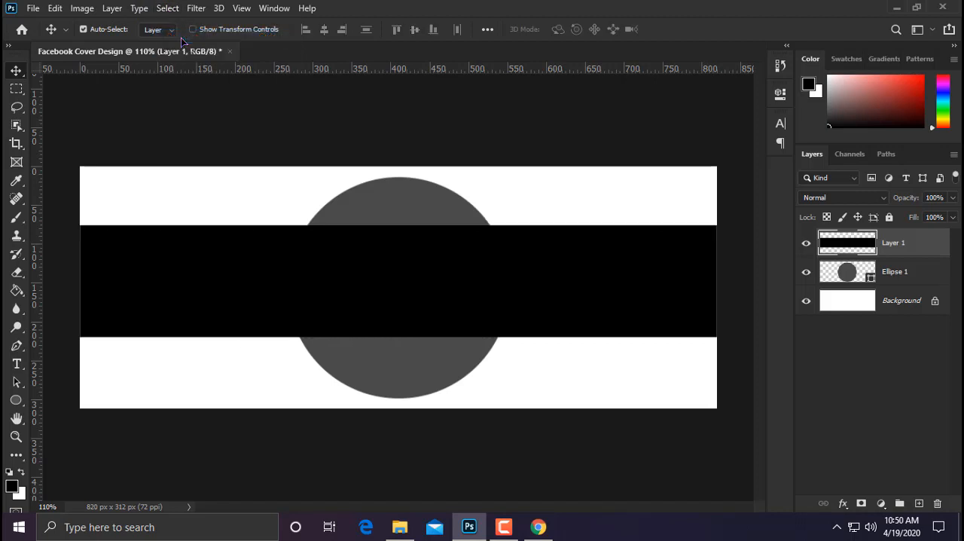
left_click(167, 7)
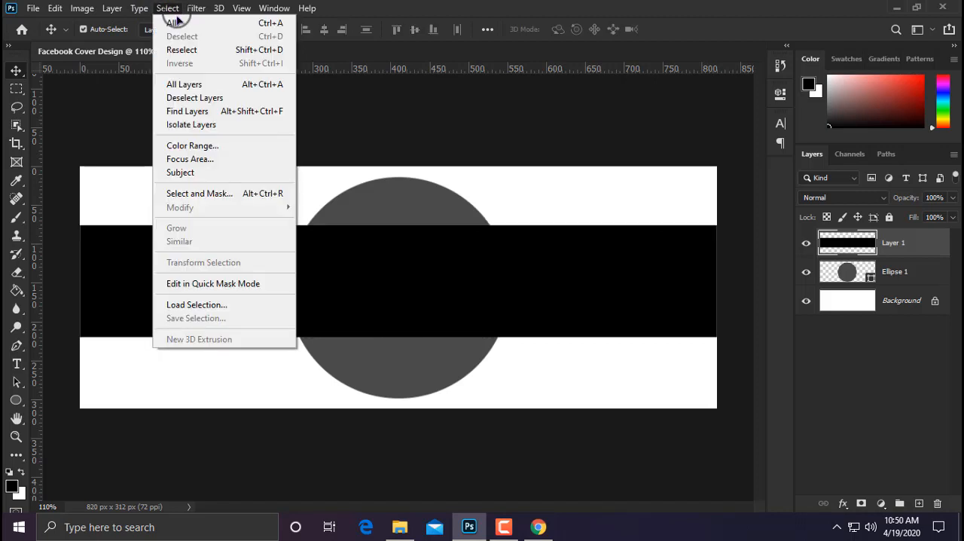
left_click(175, 23)
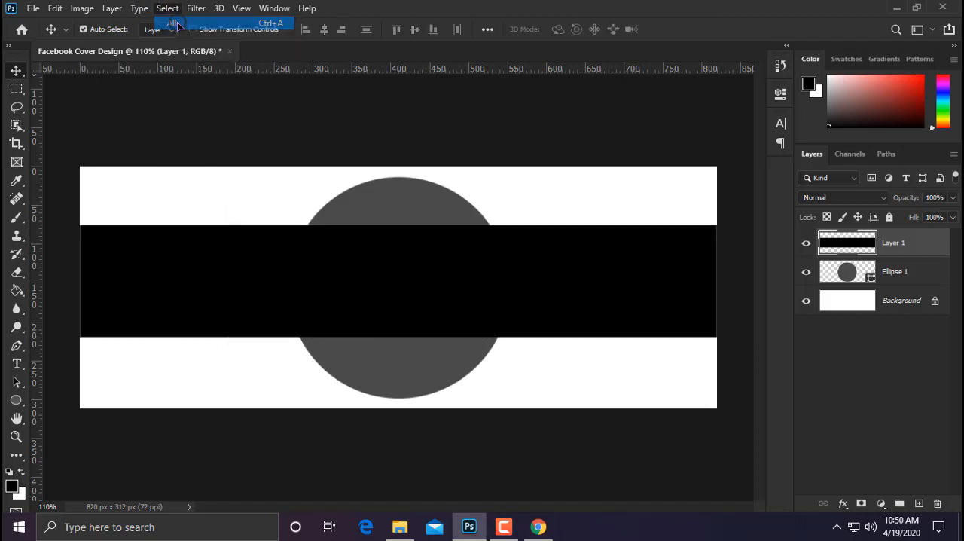
left_click(414, 29)
key("ctrl+d")
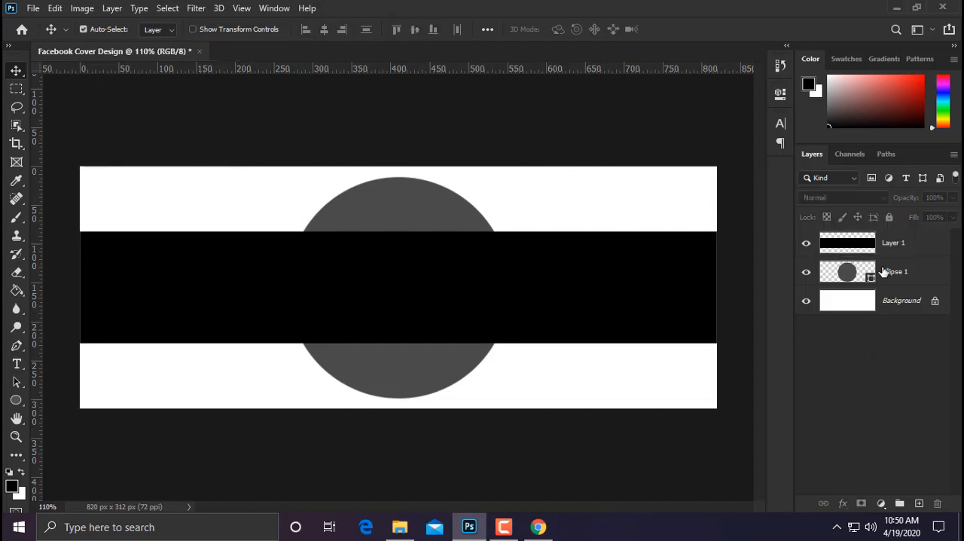
Step: Duplicate the Ellipse 1 layer and recolor the copy to the lighter gray 8a8a8a
left_click(921, 272)
right_click(920, 270)
left_click(761, 75)
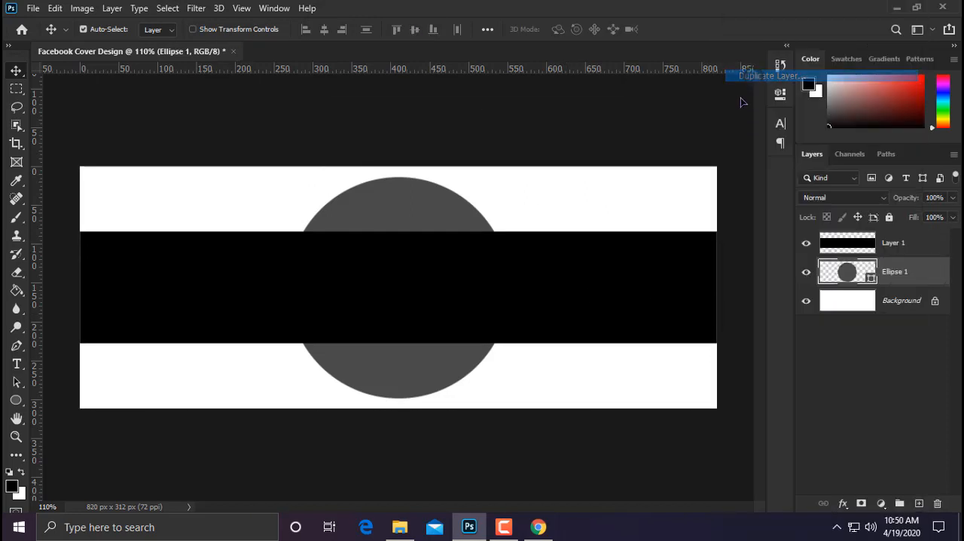
left_click(598, 134)
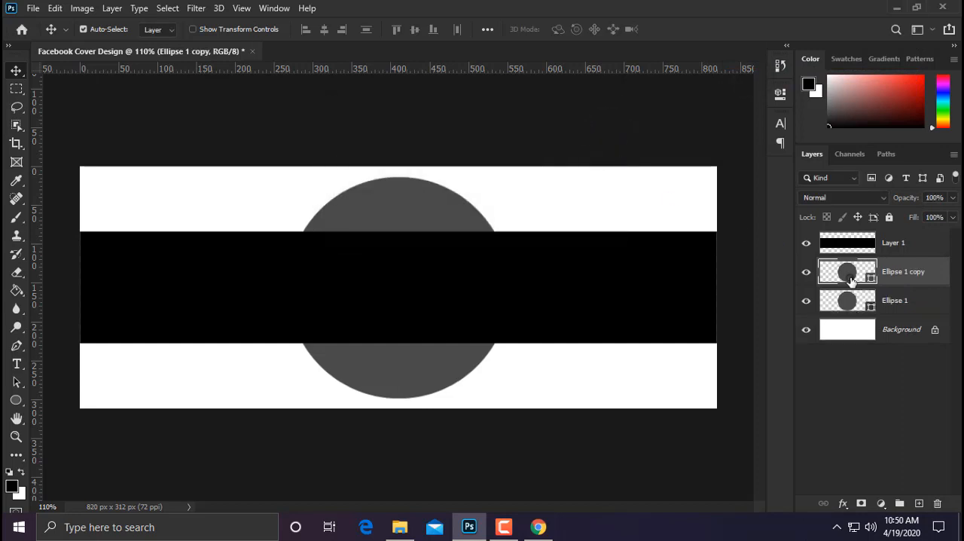
double_click(847, 272)
left_click_drag(297, 187, 297, 178)
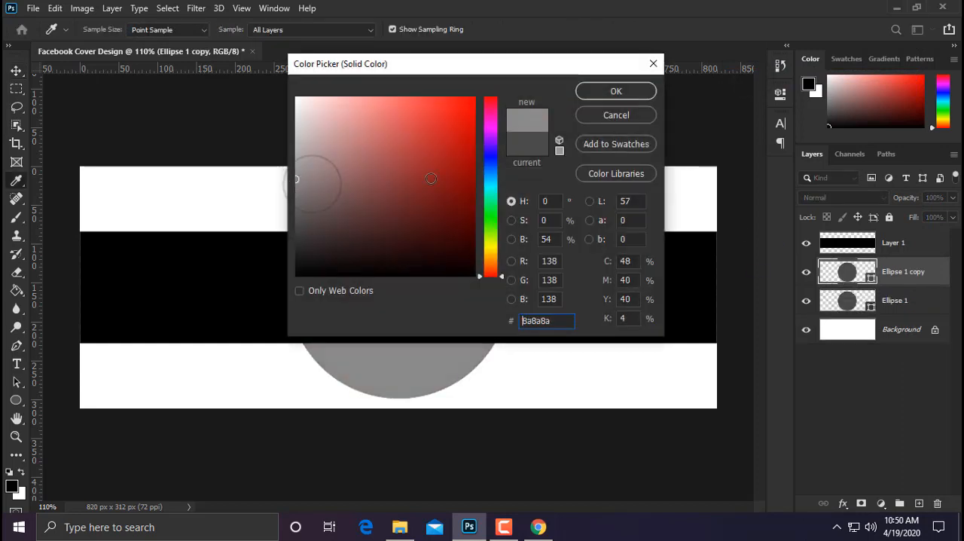
left_click(639, 92)
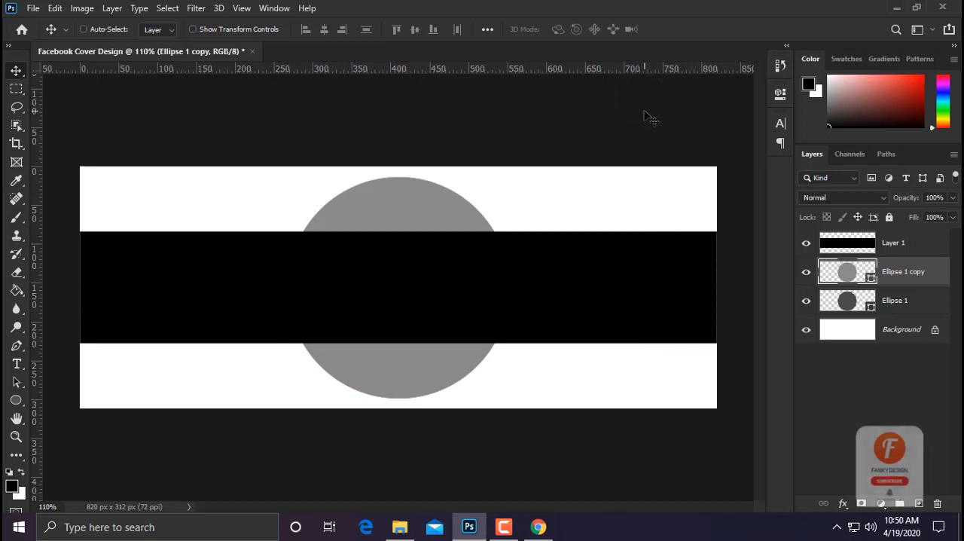
Step: Scale the lighter gray circle up to about 106% around its center and place its layer beneath Ellipse 1
key("ctrl+t")
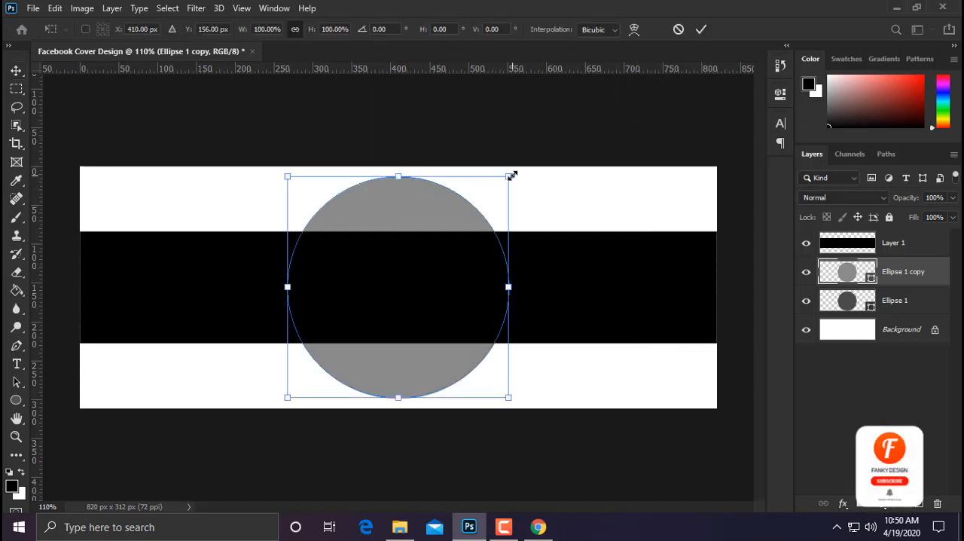
left_click_drag(512, 175, 515, 163)
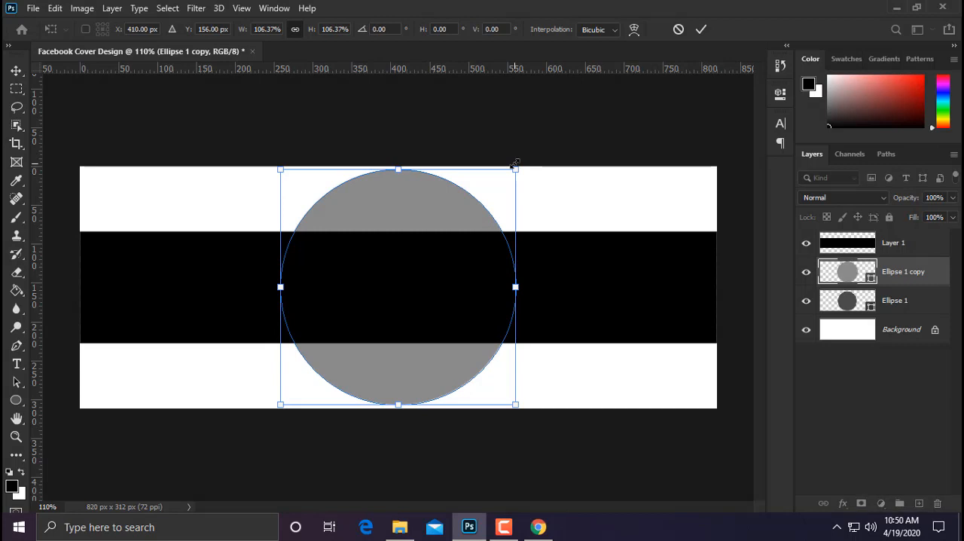
key("Return")
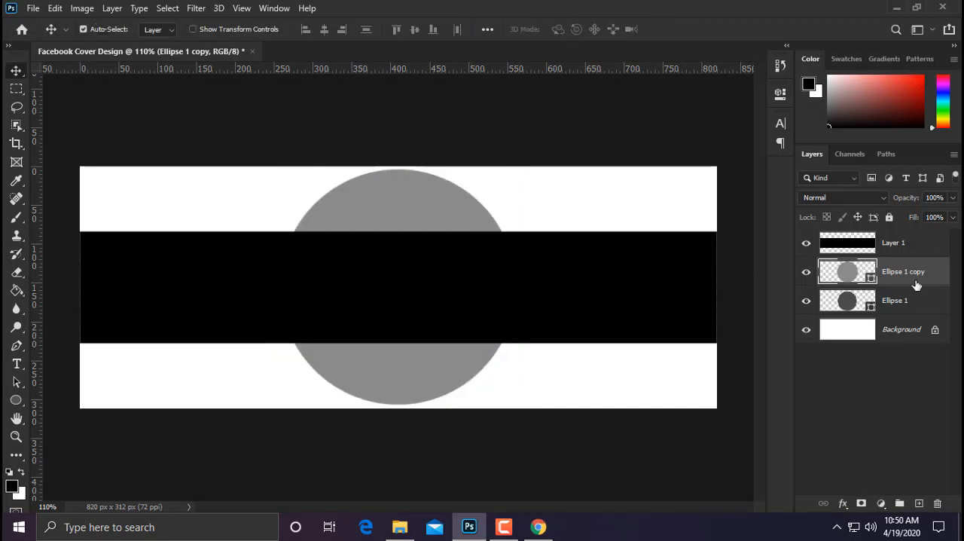
left_click_drag(916, 285, 906, 315)
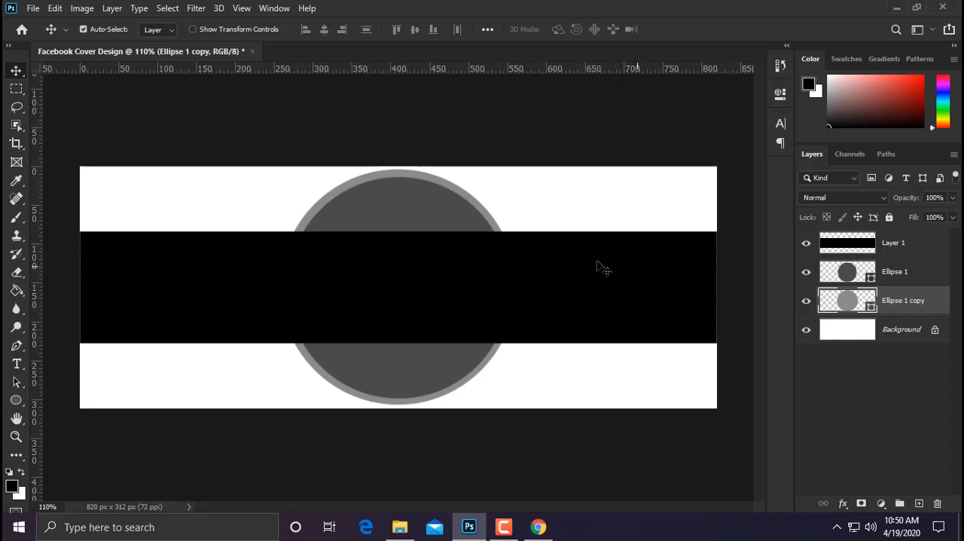
Step: Align the vertical centers of the two ellipse layers and clear the layer selection
left_click(895, 273, "shift")
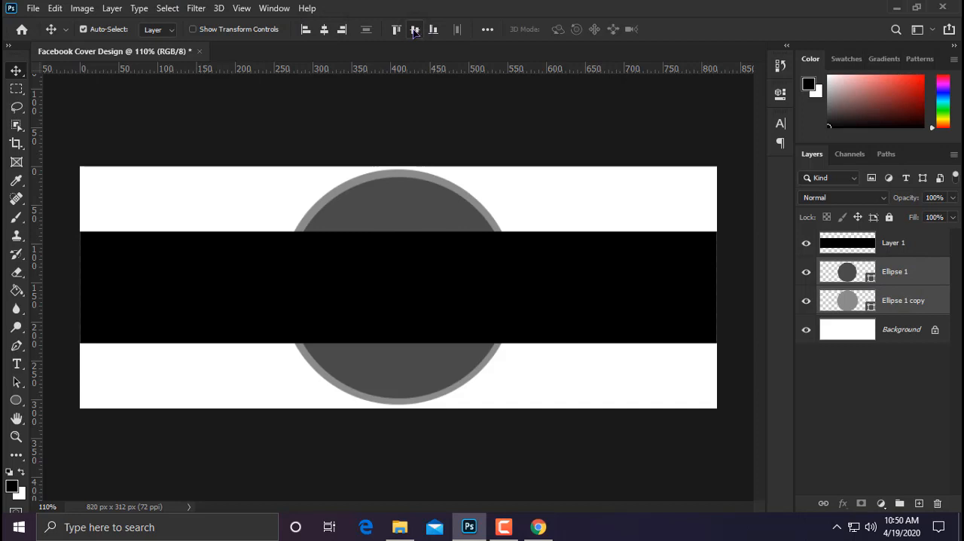
scroll(370, 250, "up", 5)
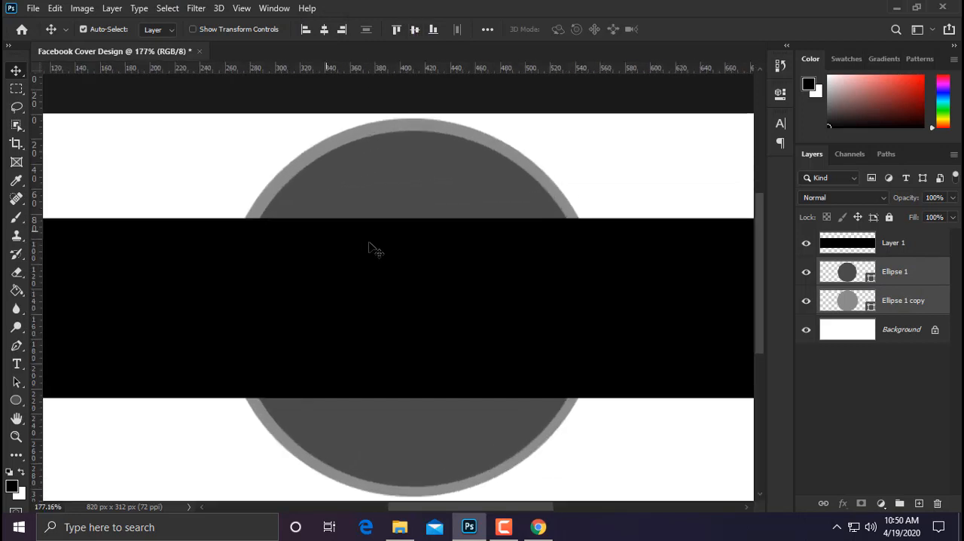
scroll(378, 251, "down", 2)
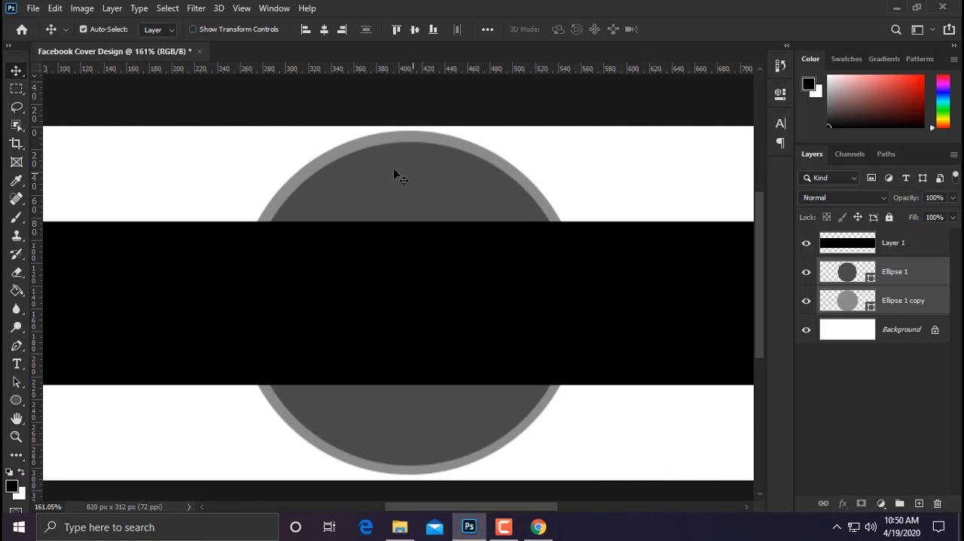
left_click(888, 384)
scroll(416, 288, "down", 2)
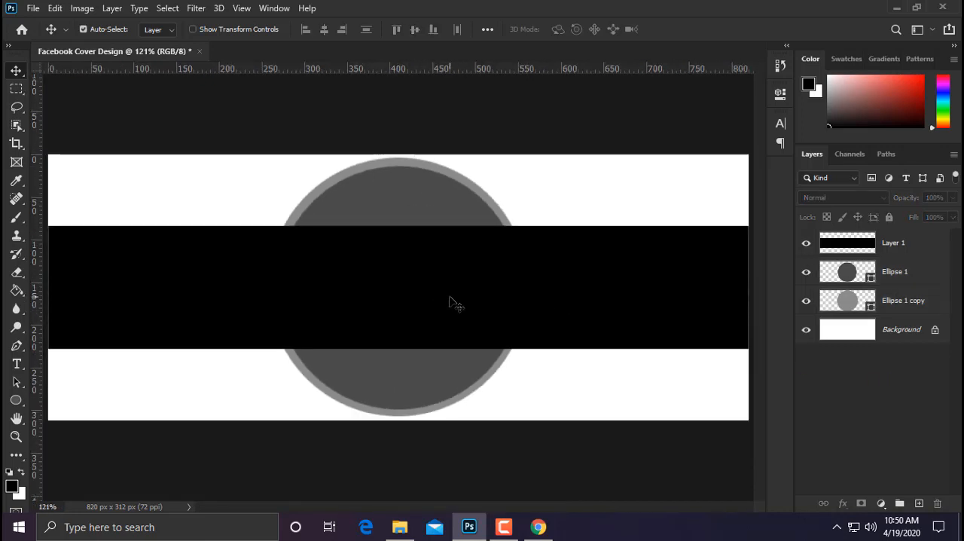
left_click_drag(418, 200, 430, 211)
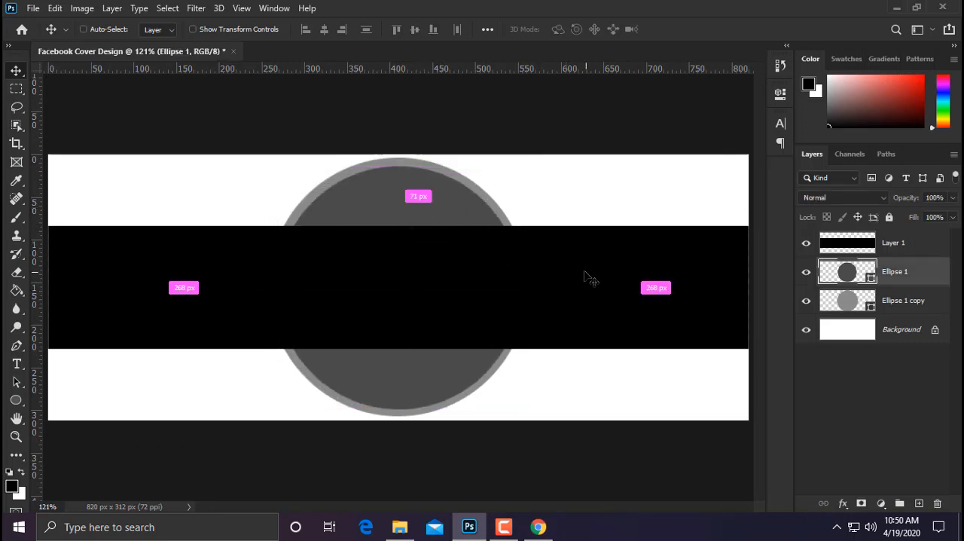
left_click(881, 363)
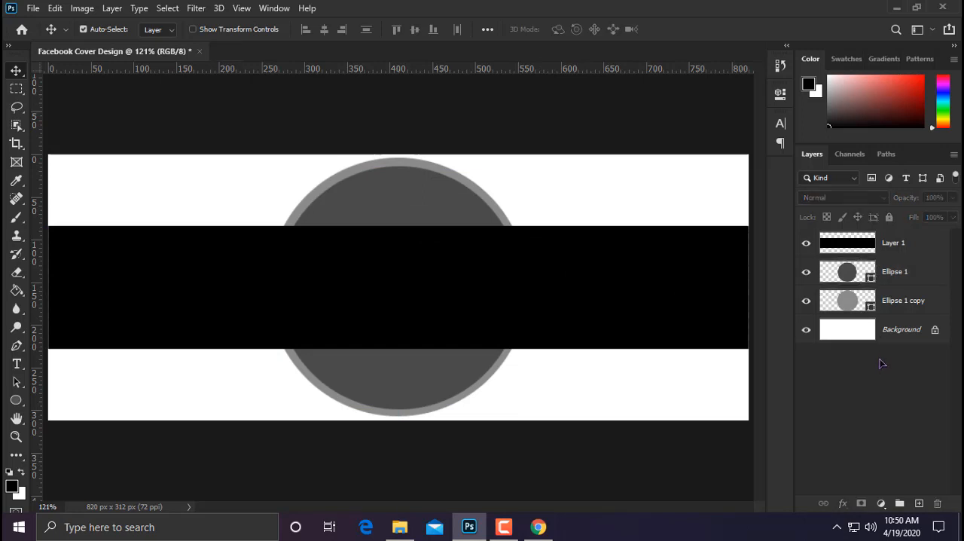
Step: Load the larger circle's outline as a selection, delete that area from the black band on Layer 1, and deselect
left_click(859, 303, "ctrl")
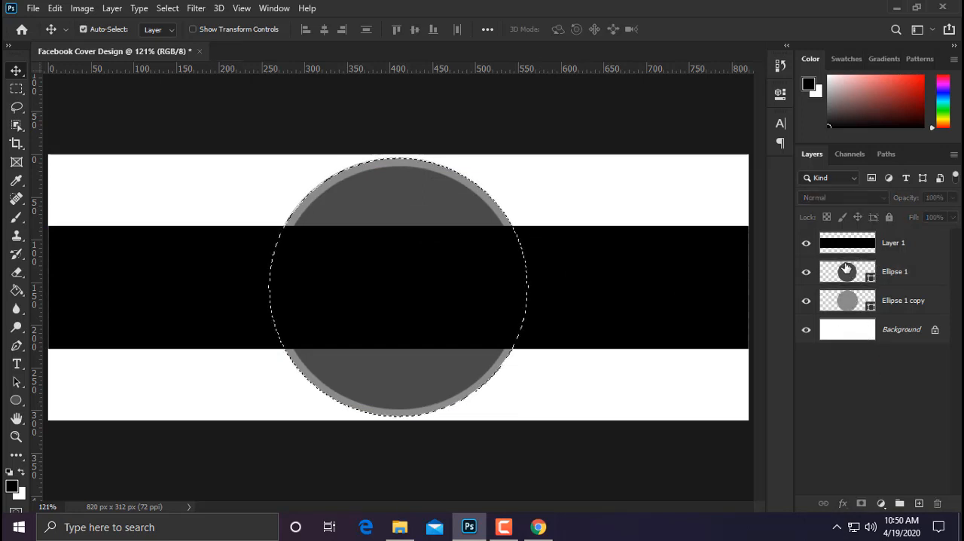
left_click(812, 252, "ctrl")
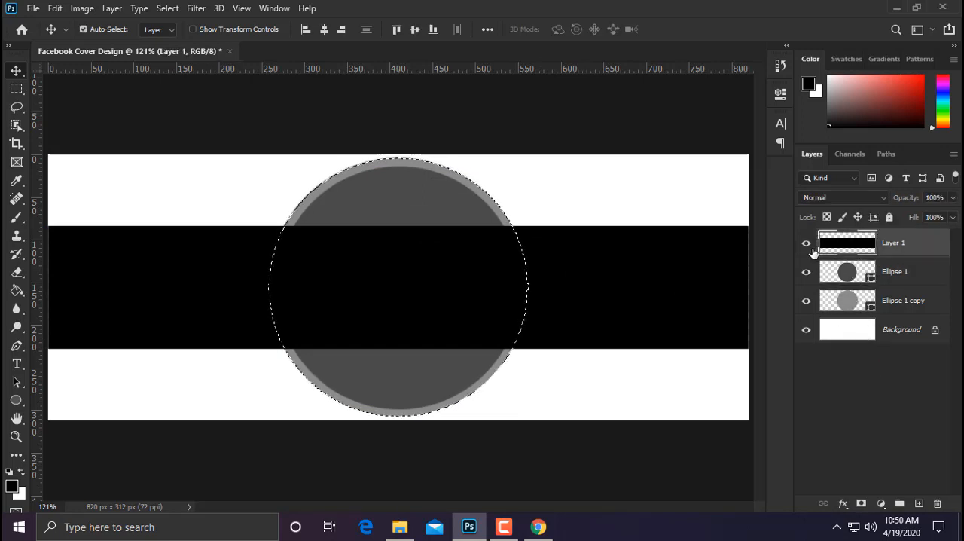
key("Delete")
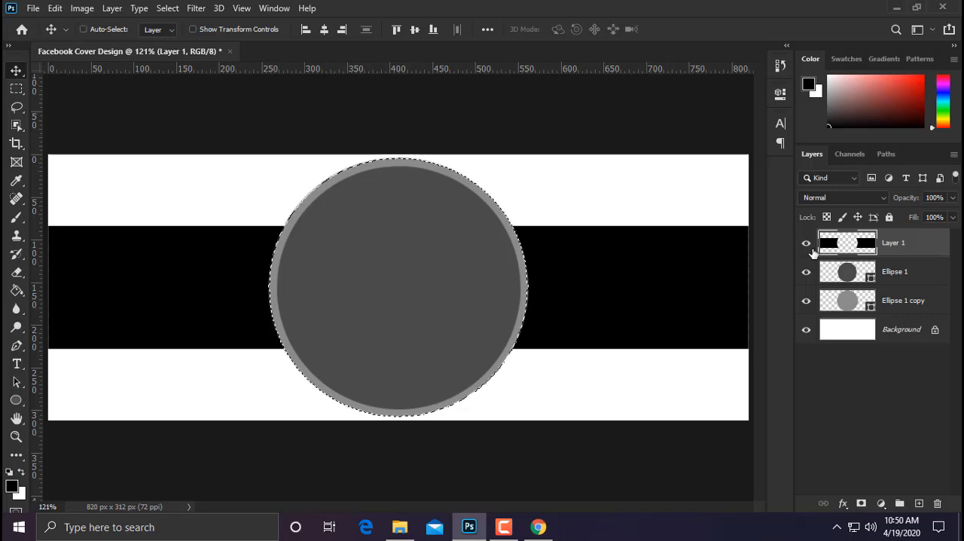
key("ctrl+d")
Step: Hide and delete the Ellipse 1 copy layer
left_click(806, 300)
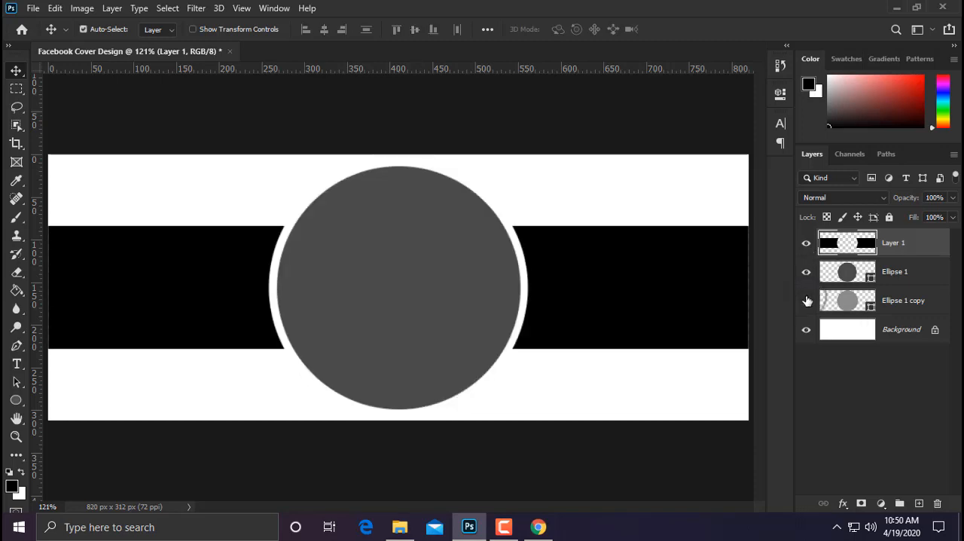
right_click(895, 307)
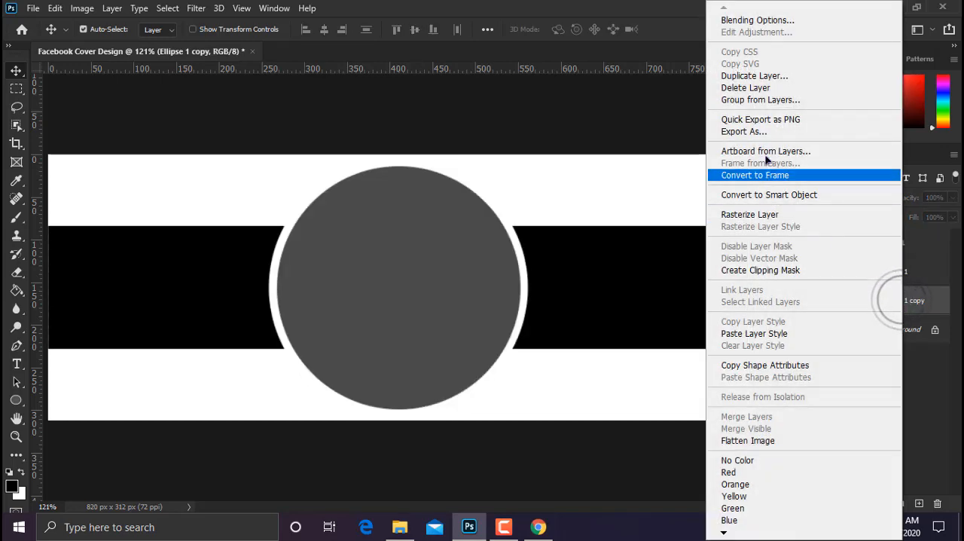
left_click(738, 87)
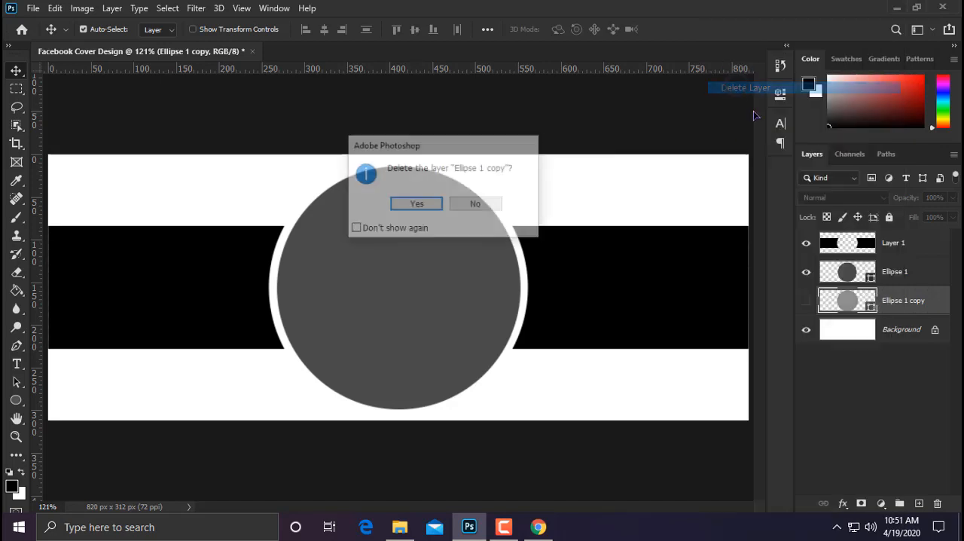
left_click(417, 205)
scroll(462, 243, "down", 3)
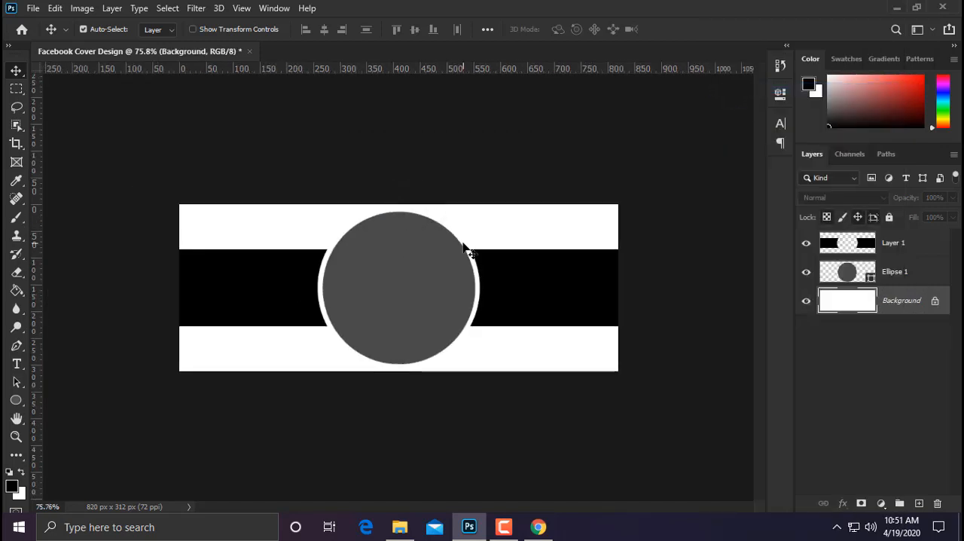
scroll(409, 303, "up", 4)
scroll(391, 310, "down", 1)
scroll(391, 310, "up", 1)
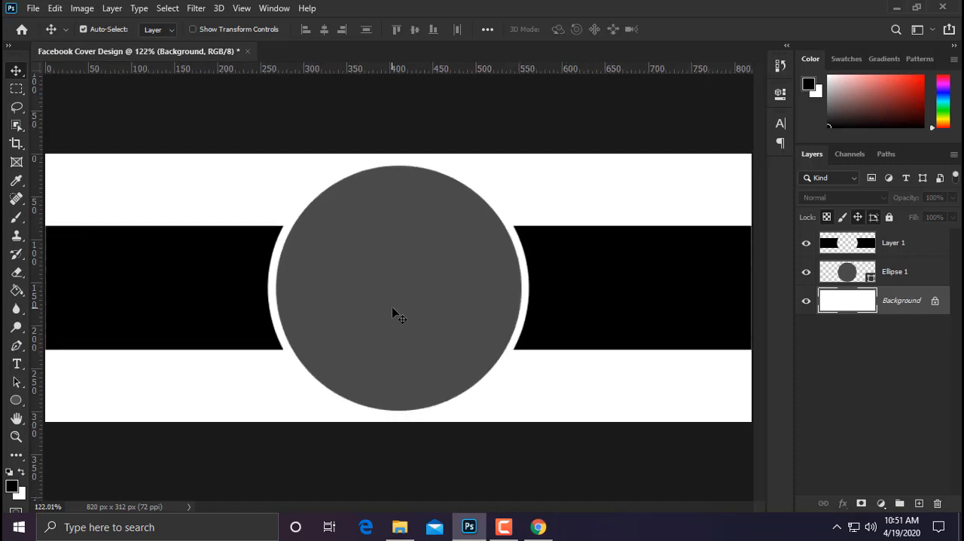
Step: Cut a full-height vertical gap about 10 px wide through the black band on each side of the circle on Layer 1
left_click(908, 241)
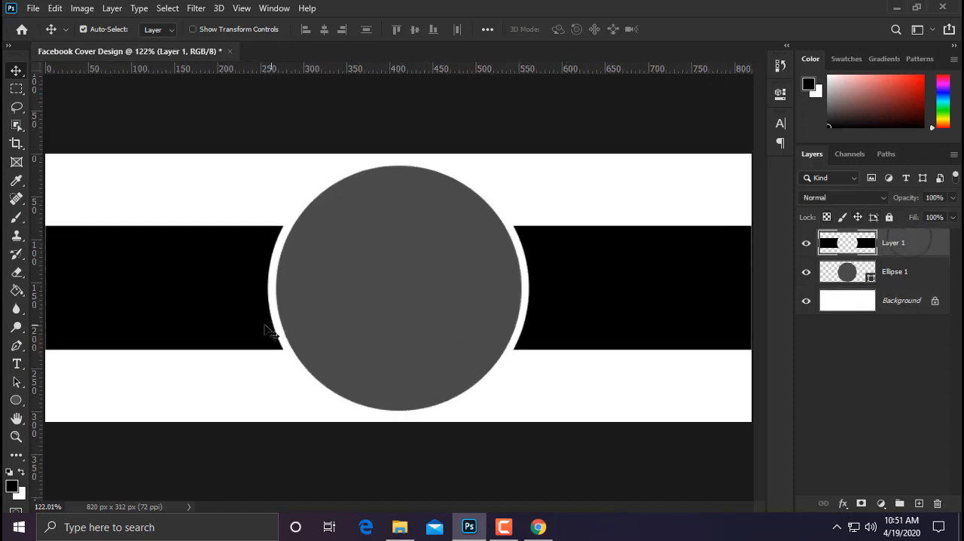
scroll(269, 331, "down", 2)
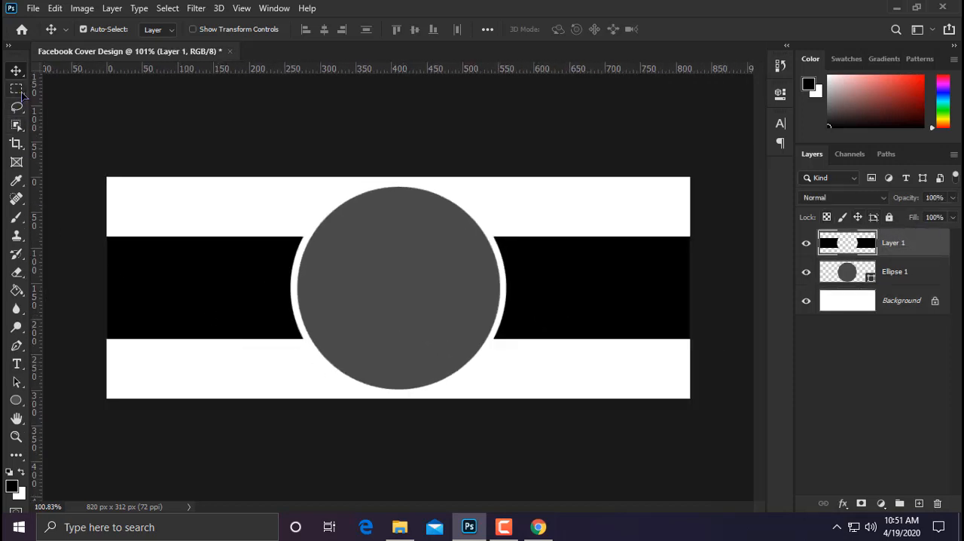
left_click(17, 90)
left_click_drag(185, 224, 196, 339)
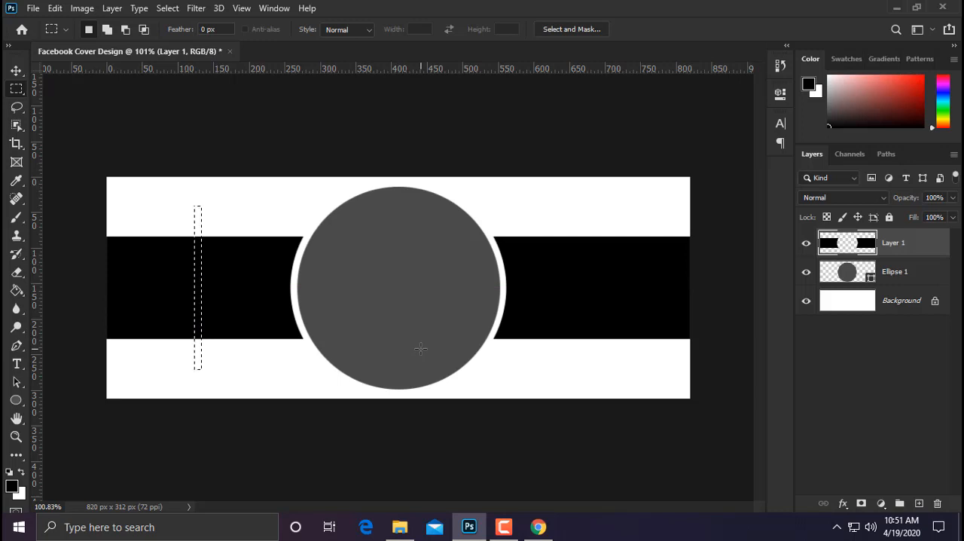
key("Delete")
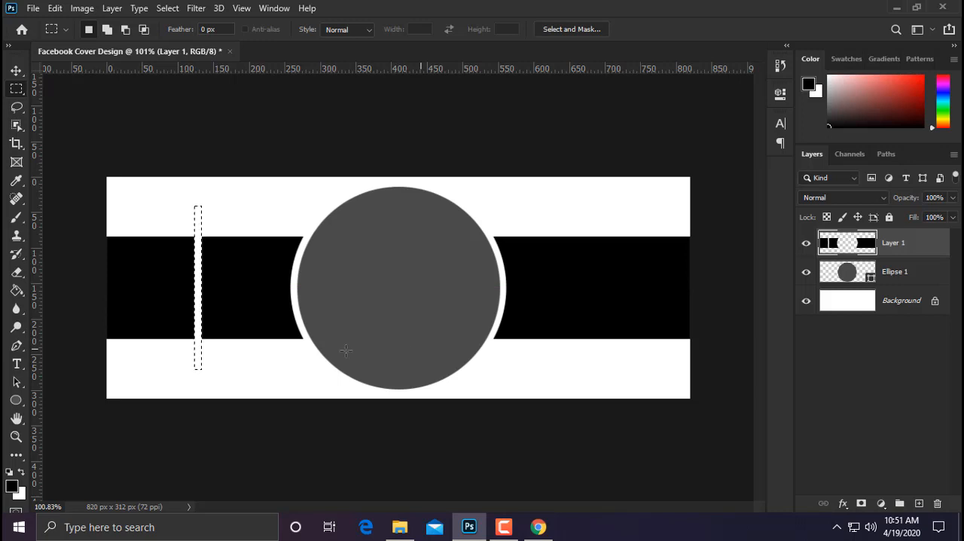
left_click_drag(200, 351, 604, 349)
key("Delete")
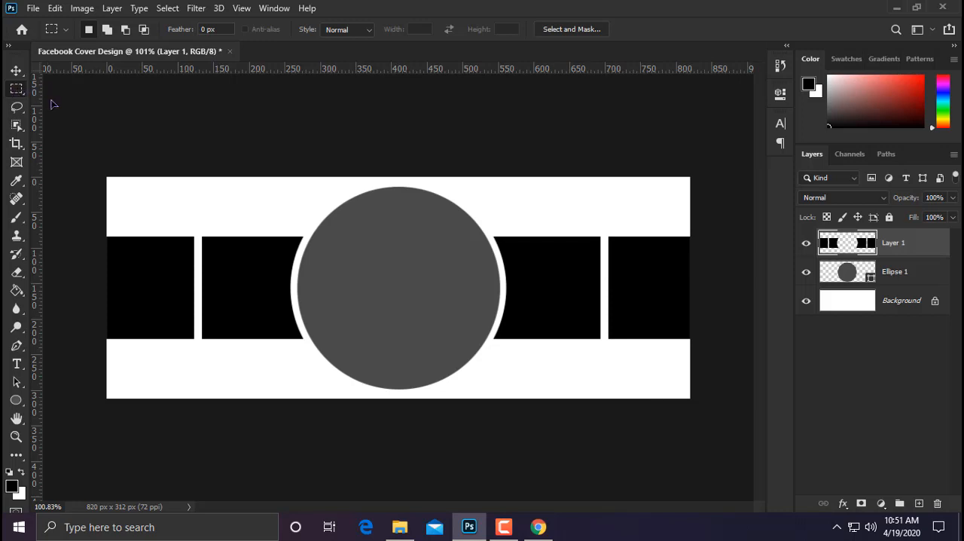
Step: Select the outer right block of the black band and cut it to its own layer
left_click_drag(701, 204, 605, 393)
right_click(654, 286)
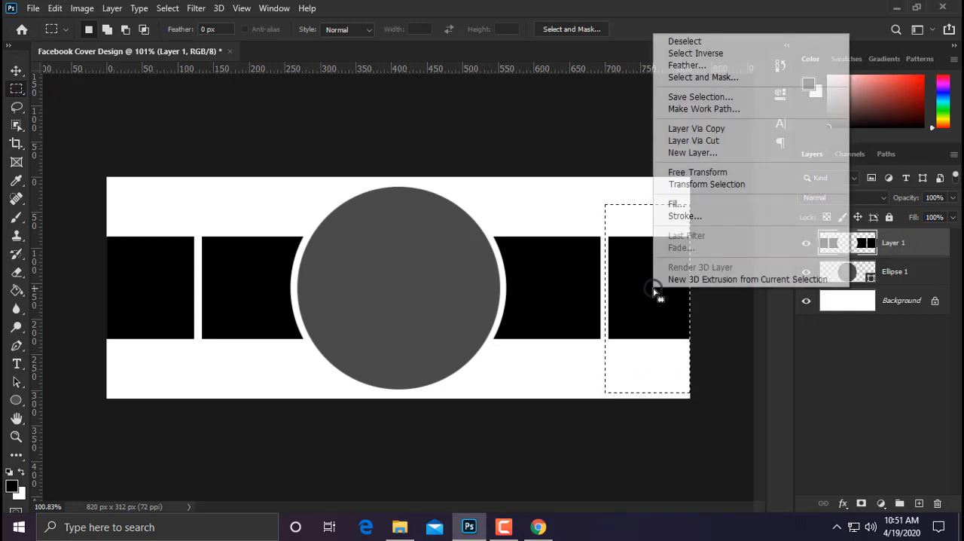
left_click(693, 140)
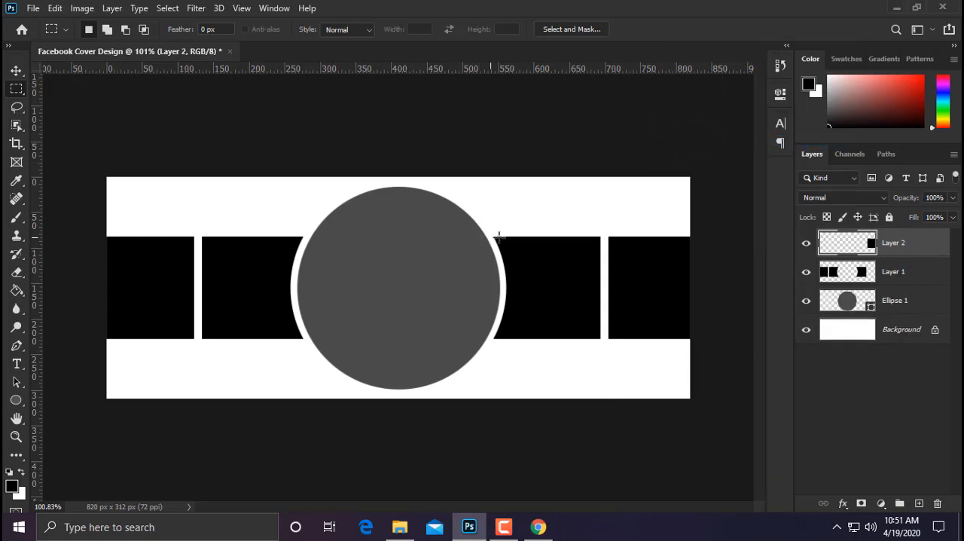
Step: Select the black block directly left of the circle on Layer 1 and cut it to a new layer
left_click(894, 269)
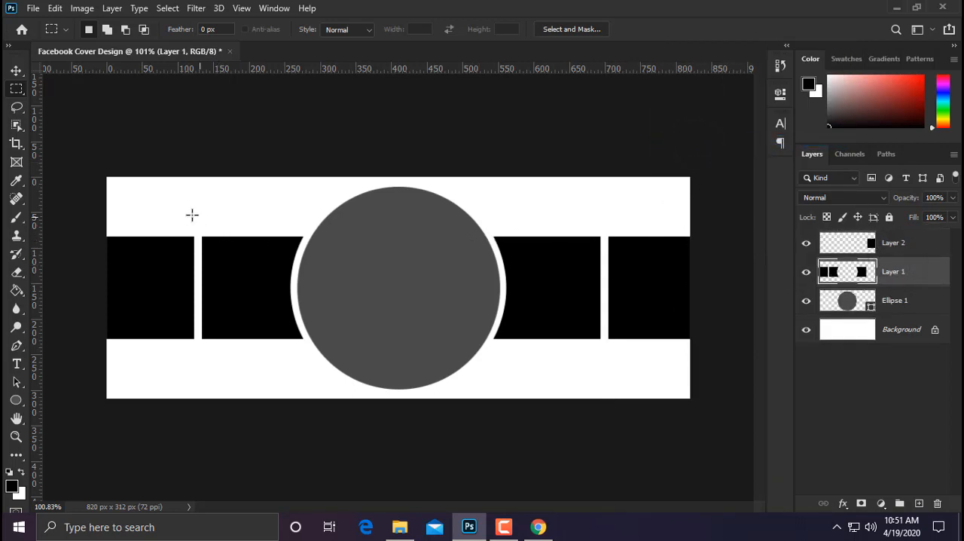
left_click_drag(192, 217, 266, 308)
right_click(263, 301)
left_click(329, 153)
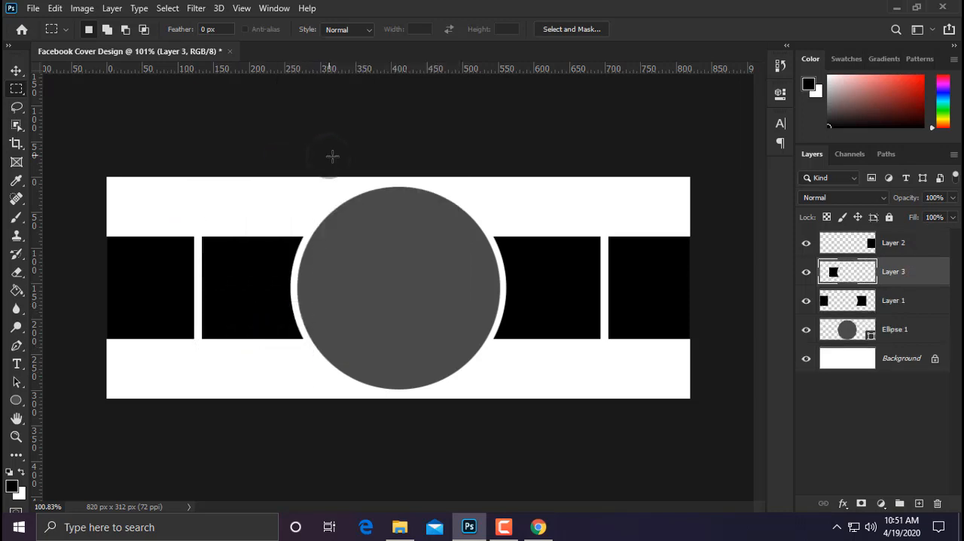
Step: Cut the outer left black block from Layer 1 to its own layer and clear the layer selection
left_click(833, 300)
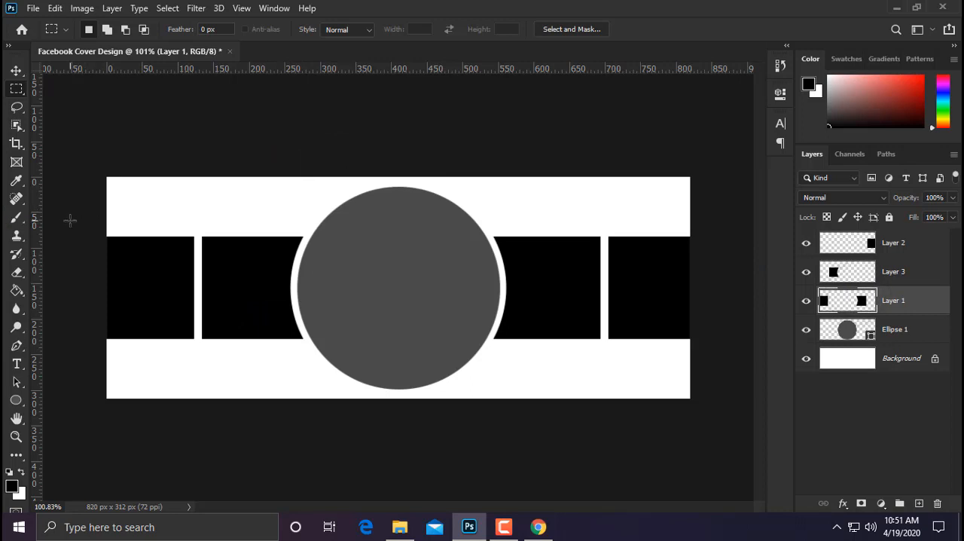
left_click_drag(69, 220, 197, 393)
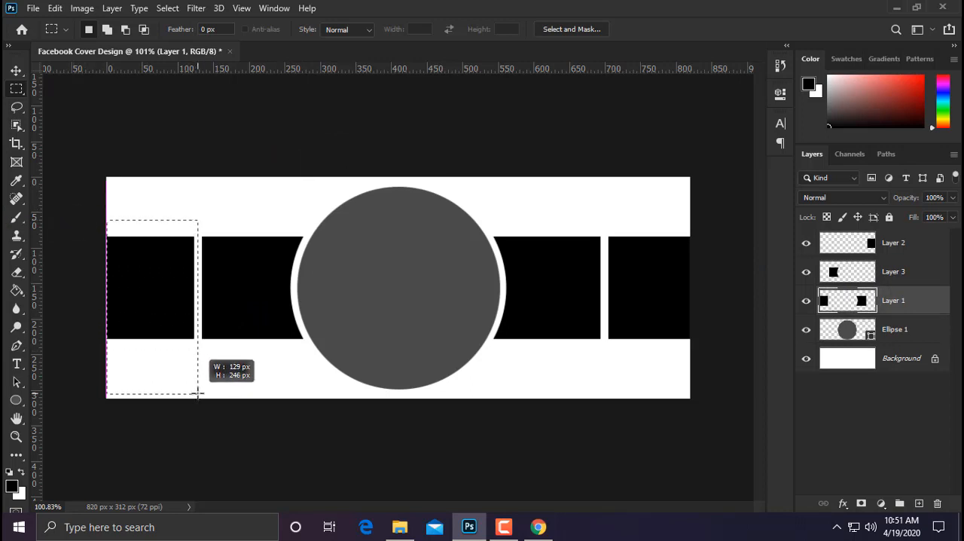
right_click(161, 308)
left_click(230, 156)
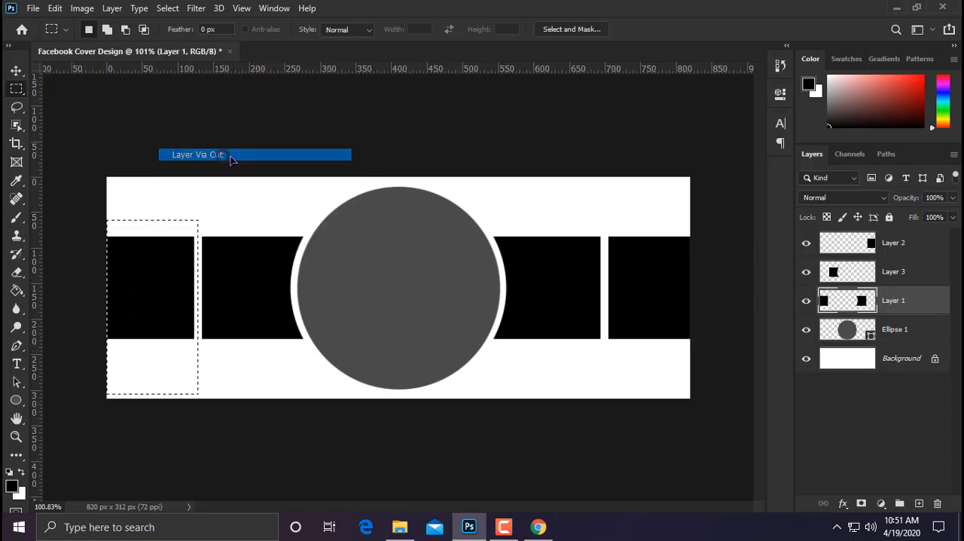
left_click(887, 437)
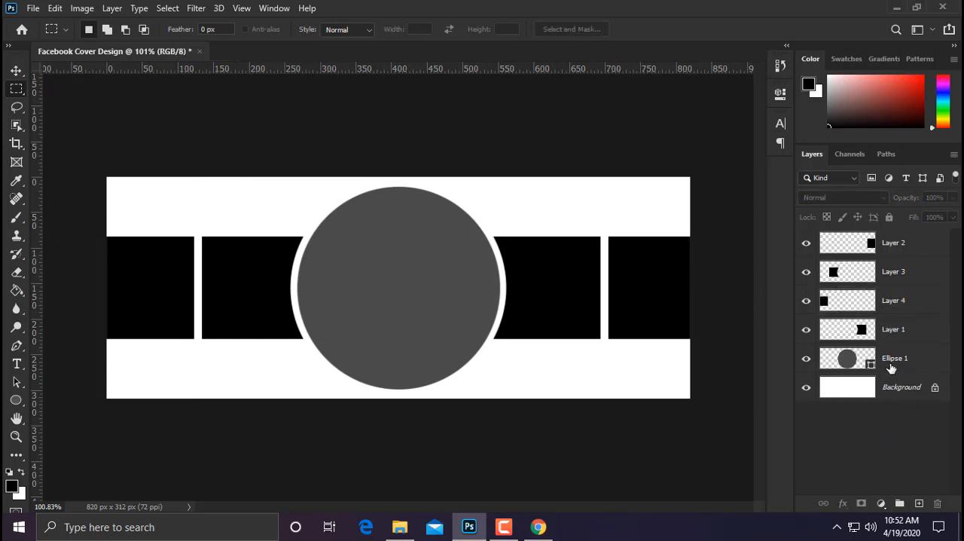
Step: Place the woman-in-orange-crew-neck-shirt-3755924 photo from Downloads as an embedded image layered directly above Ellipse 1, browsing the folder with large icons
left_click(32, 9)
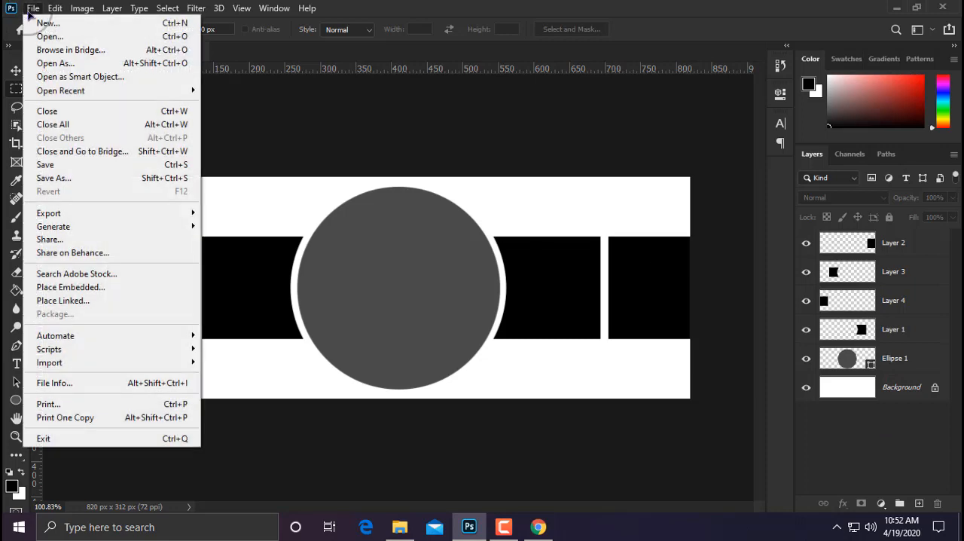
left_click(71, 287)
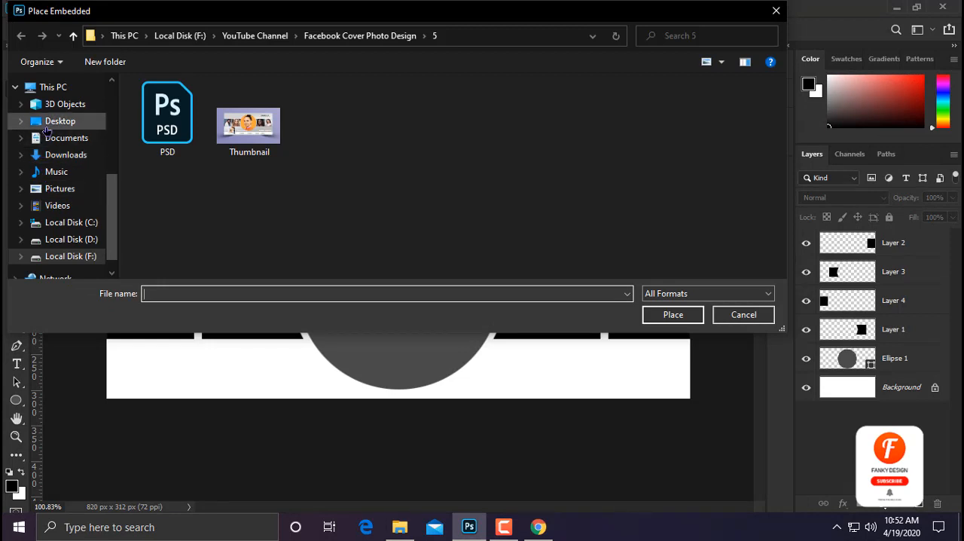
left_click(62, 158)
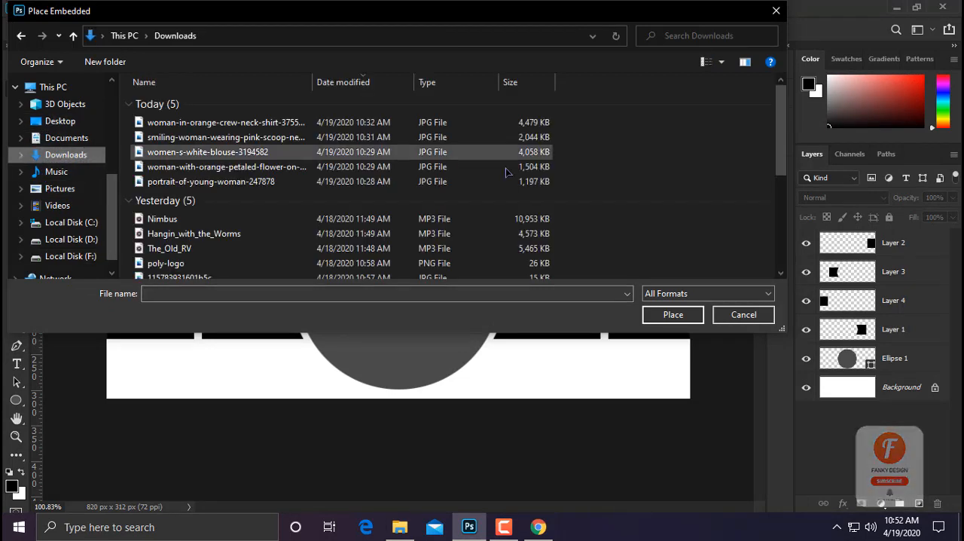
right_click(630, 177)
mouse_move(677, 189)
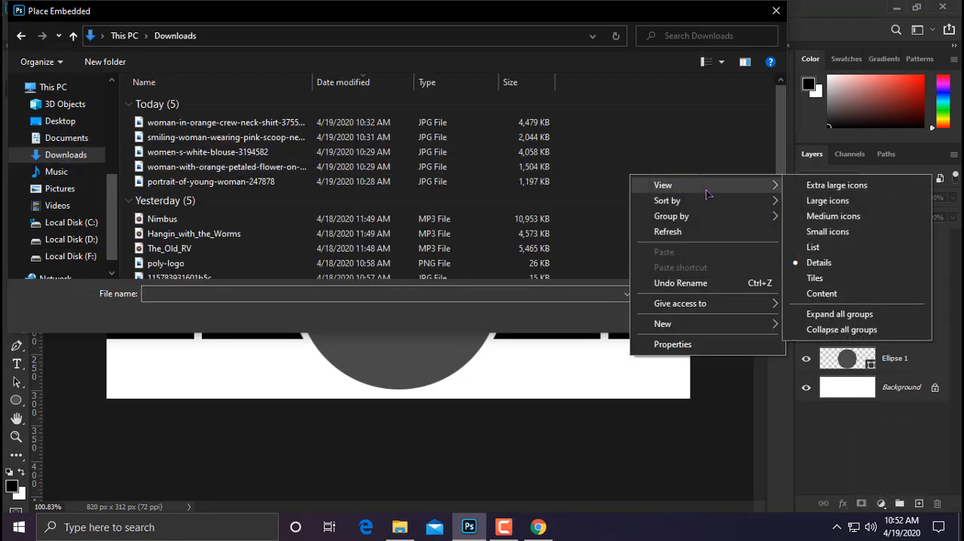
left_click(828, 201)
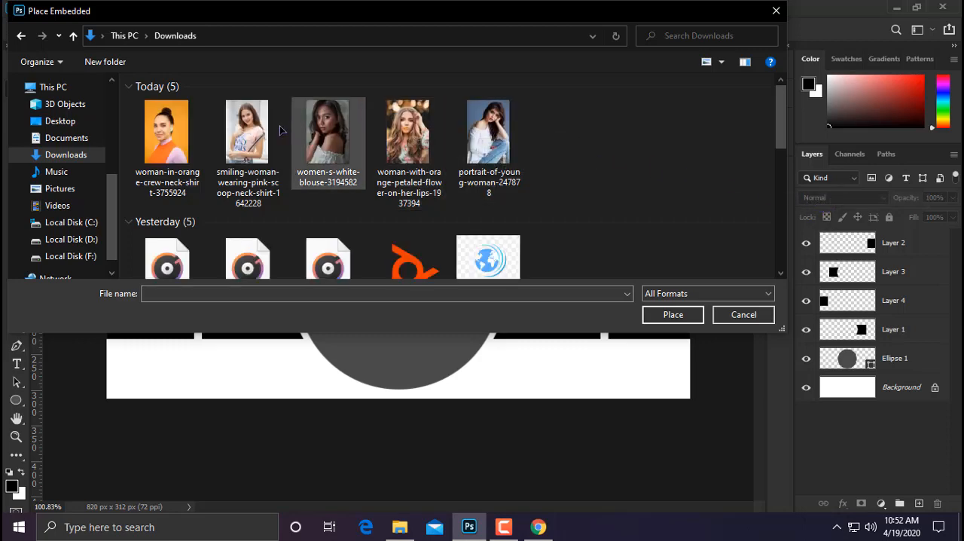
double_click(135, 140)
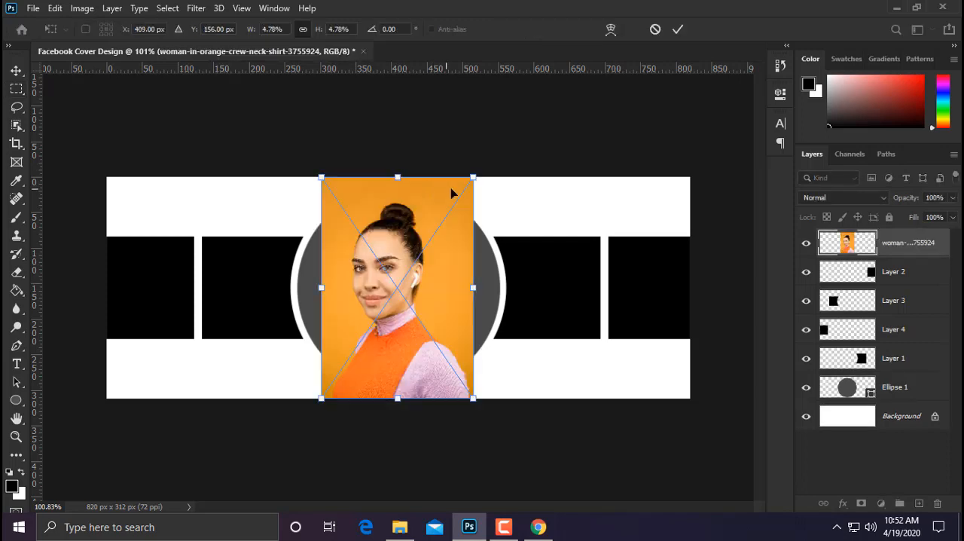
key("Return")
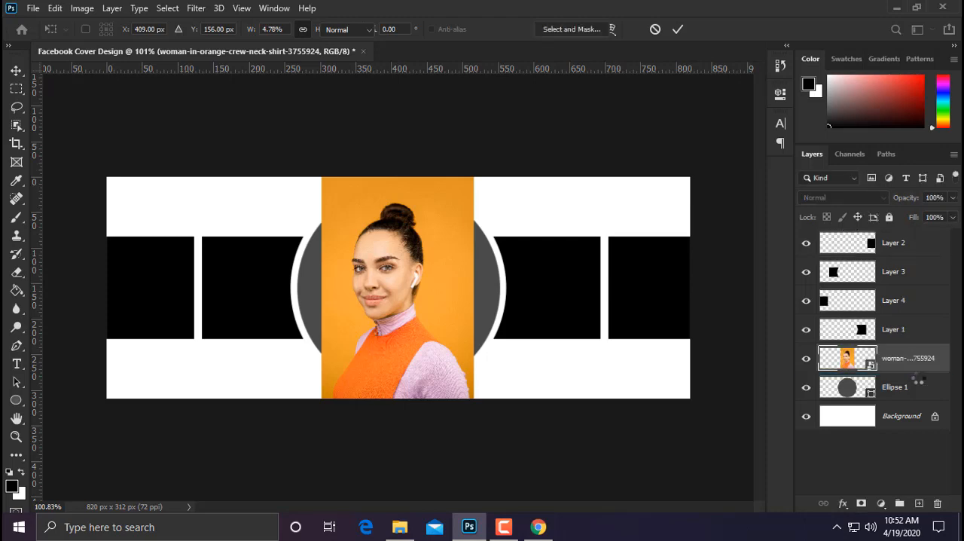
Step: Clip the orange-shirt photo to Ellipse 1 and enlarge it to about 6.53% so it fills the circle, shifted 2 px right
right_click(915, 360)
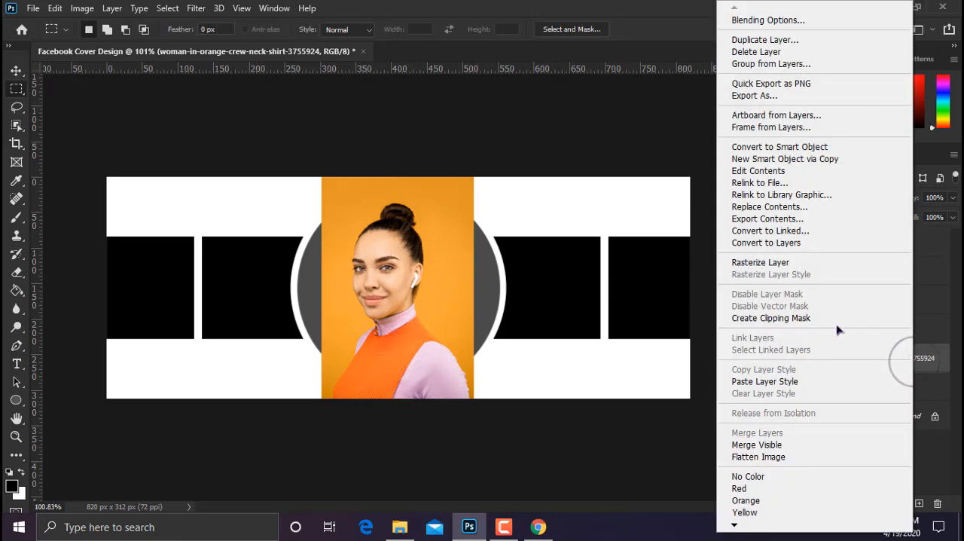
left_click(765, 316)
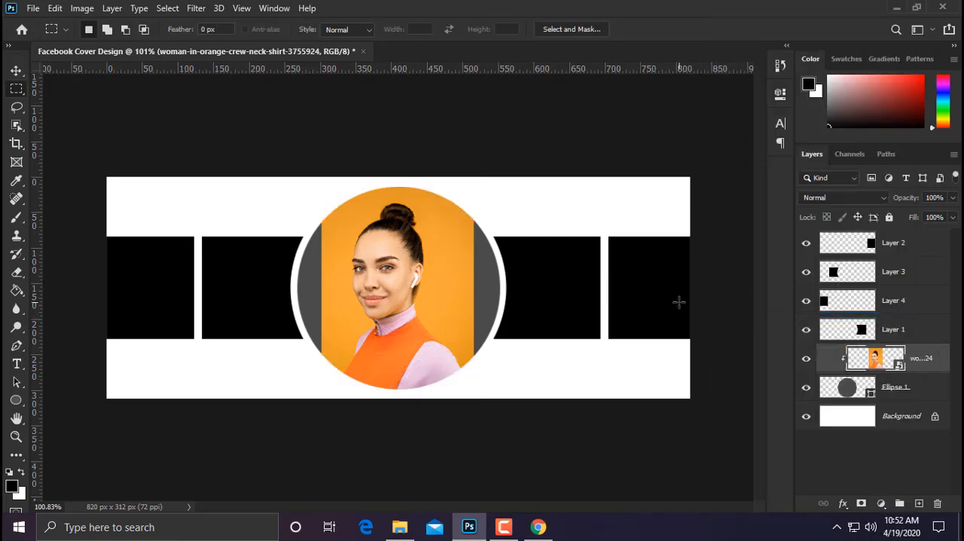
left_click(56, 9)
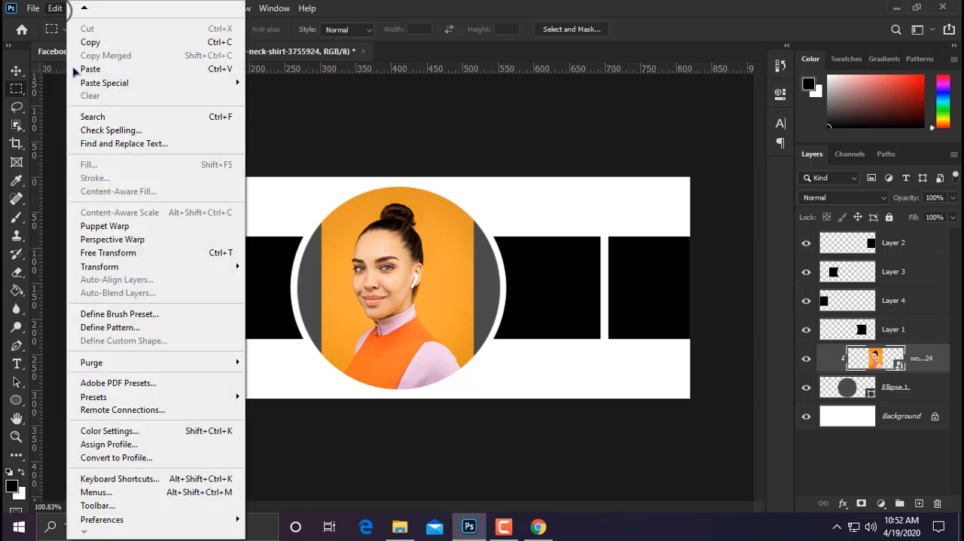
left_click(121, 253)
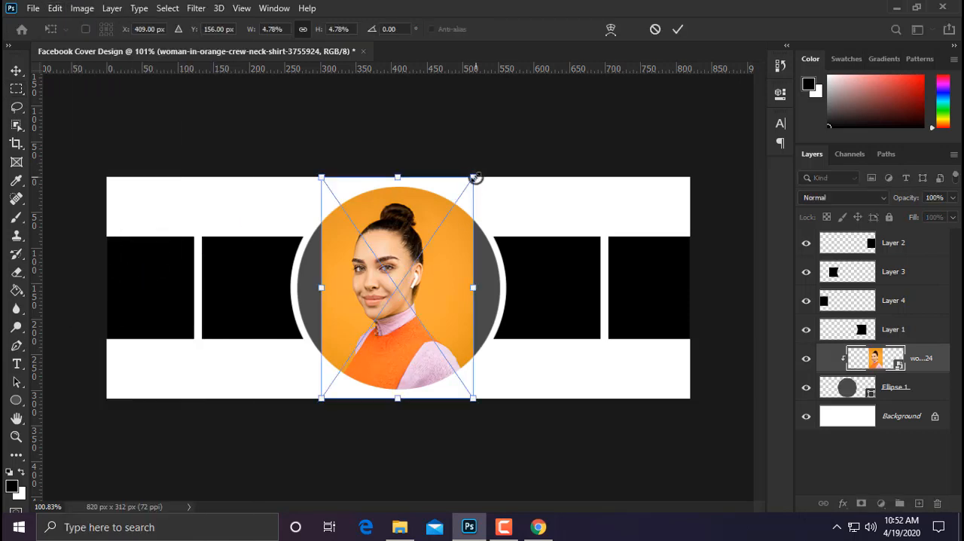
left_click_drag(475, 178, 502, 134)
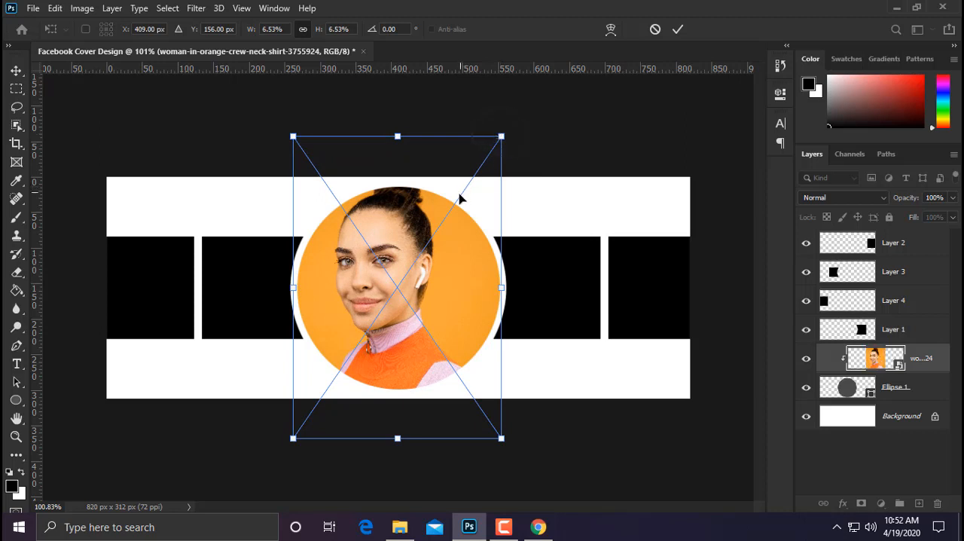
key("Right")
key("Right")
key("Right")
key("Right")
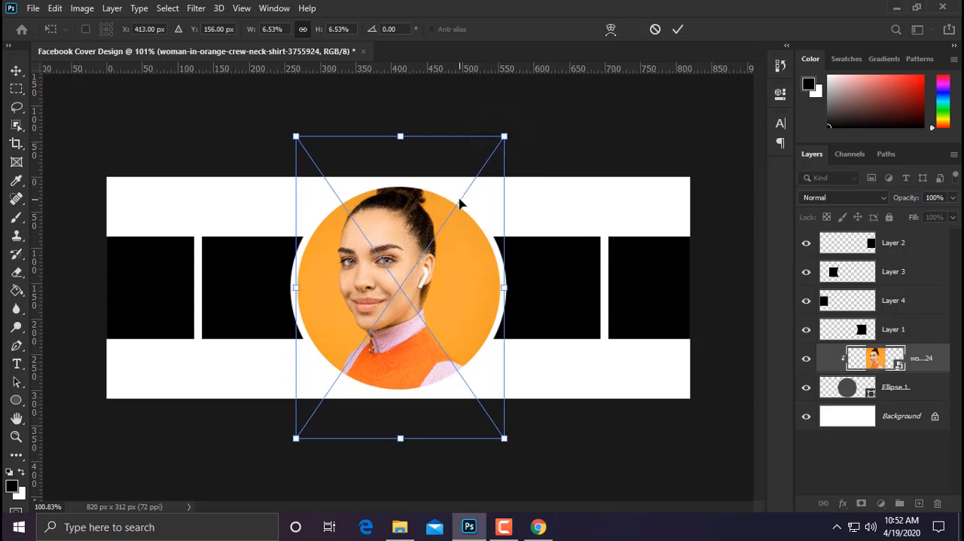
key("Left")
key("Left")
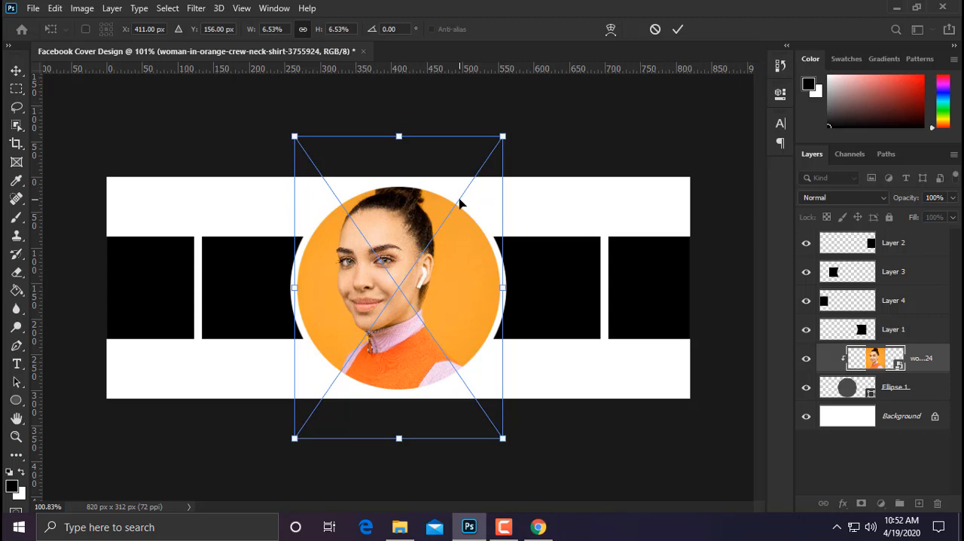
key("Return")
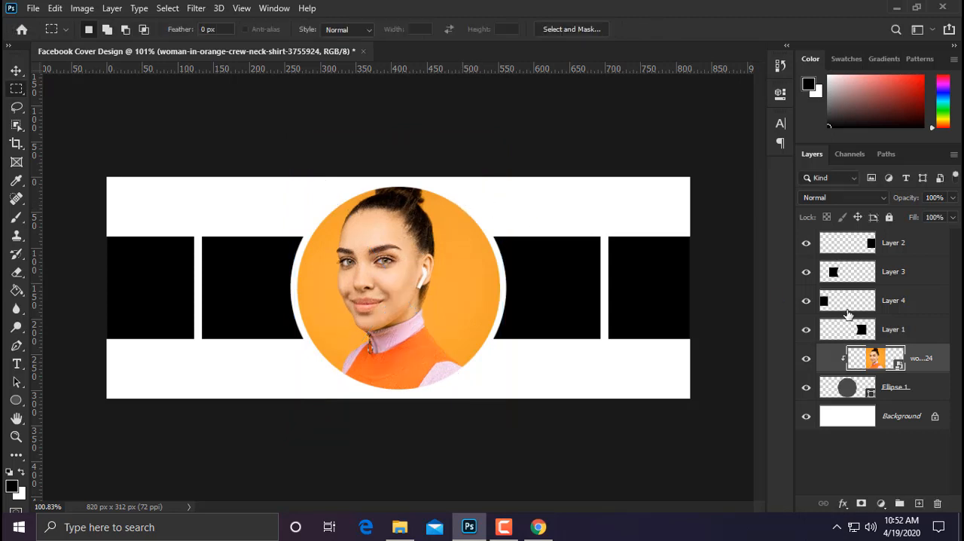
Step: Place the women-s-white-blouse-3194582 photo as an embedded image directly above Layer 1 and move it over the block right of the circle
left_click(871, 330)
left_click(31, 8)
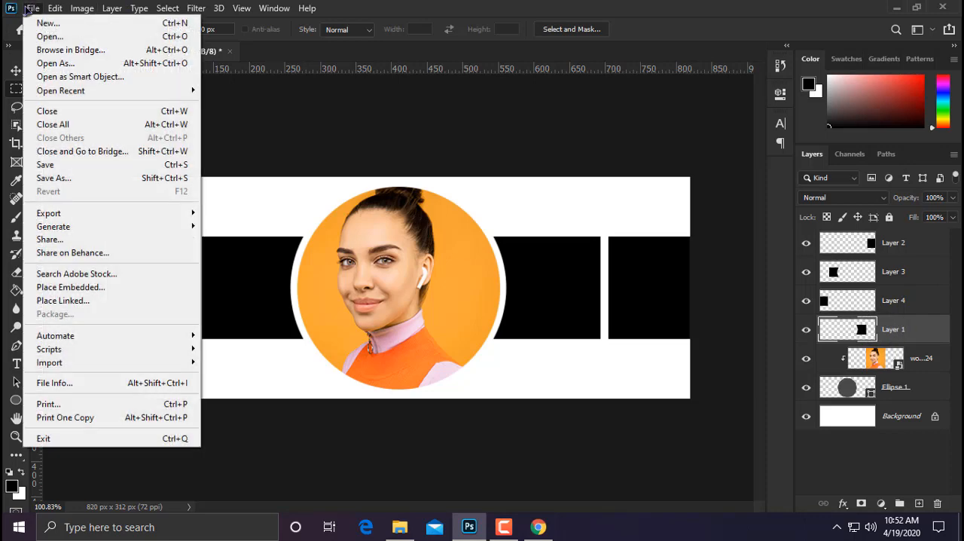
left_click(85, 288)
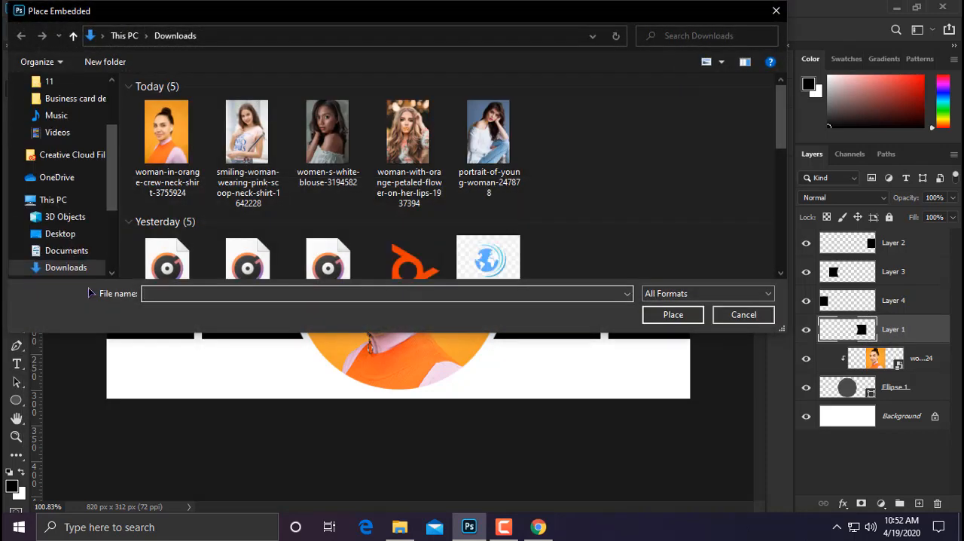
double_click(329, 134)
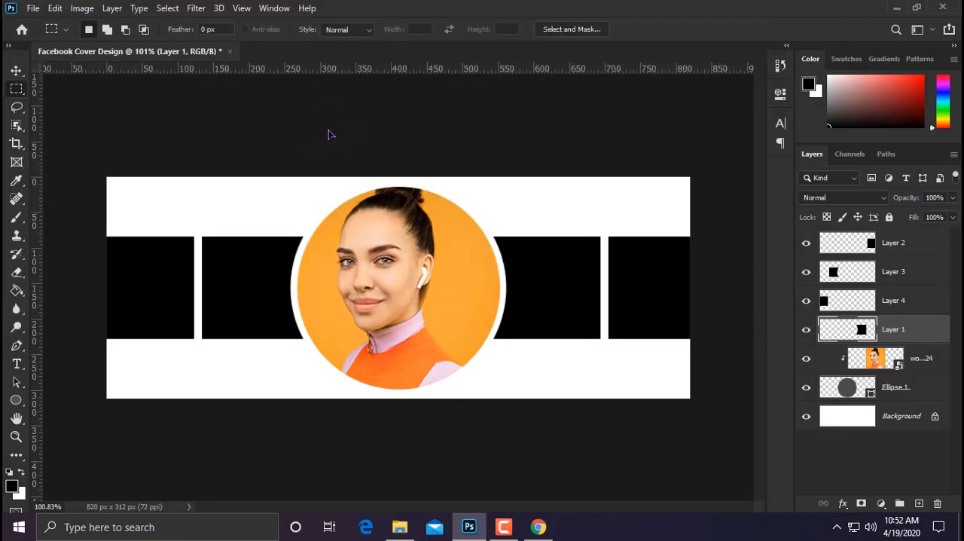
left_click_drag(436, 271, 580, 275)
left_click(907, 328)
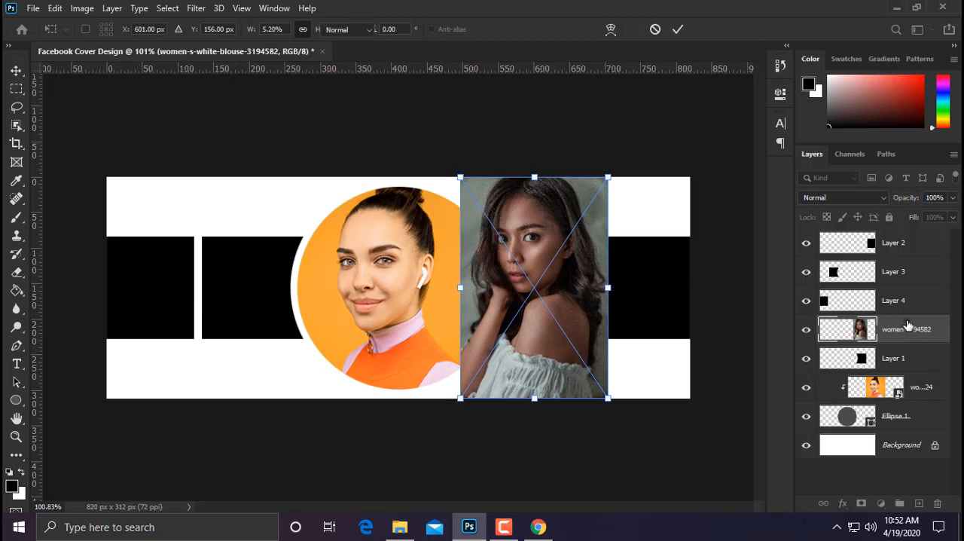
Step: Clip the white-blouse photo to Layer 1 and scale it down to about 4% so the face sits inside the block
right_click(907, 325)
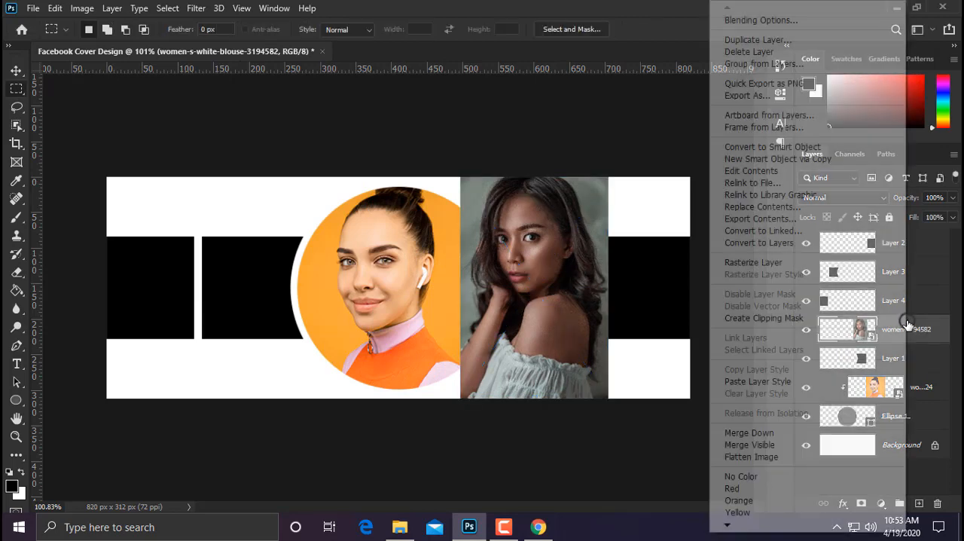
left_click(751, 318)
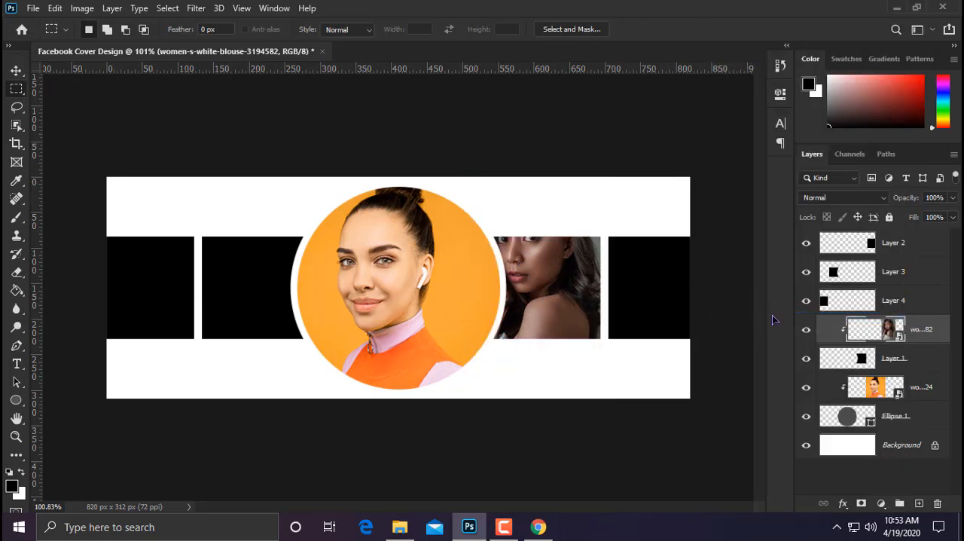
key("ctrl+t")
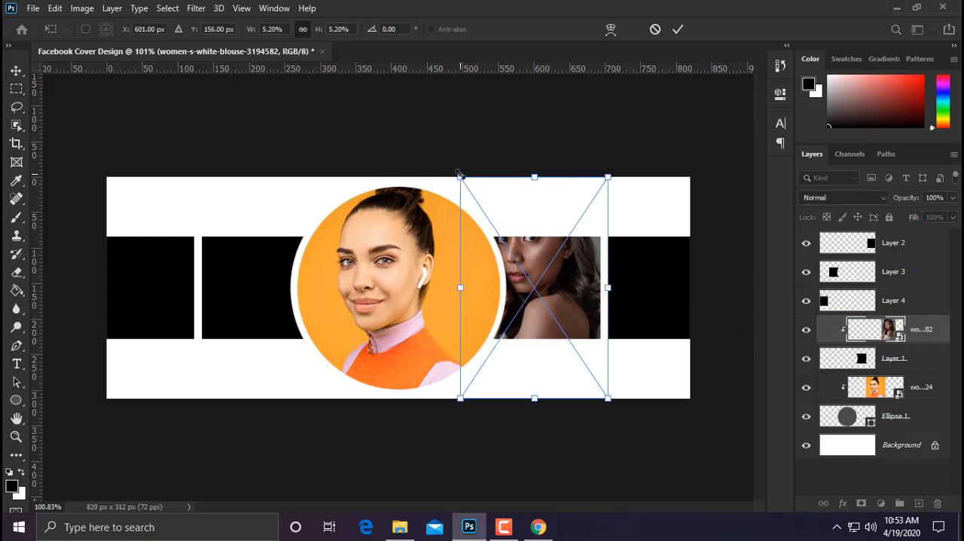
left_click_drag(460, 177, 522, 203)
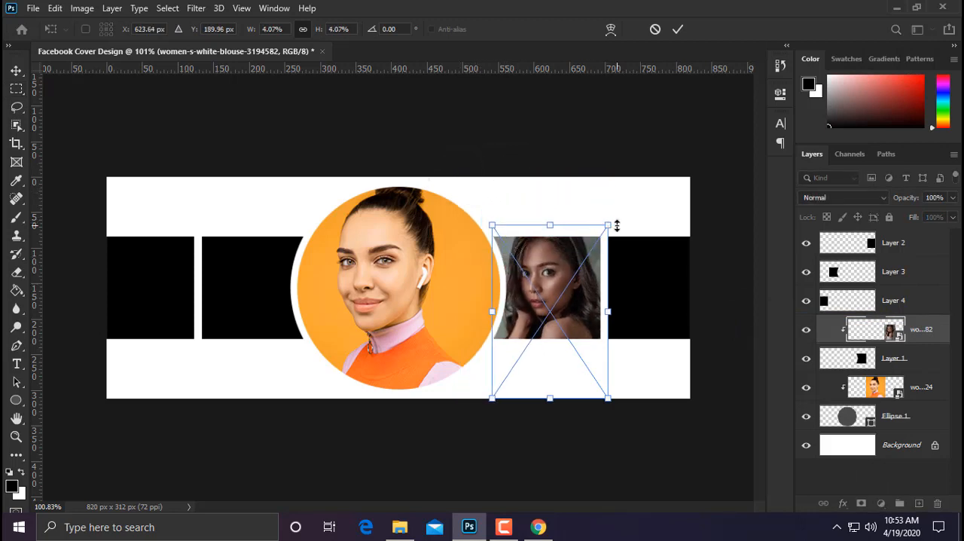
left_click_drag(610, 226, 601, 223)
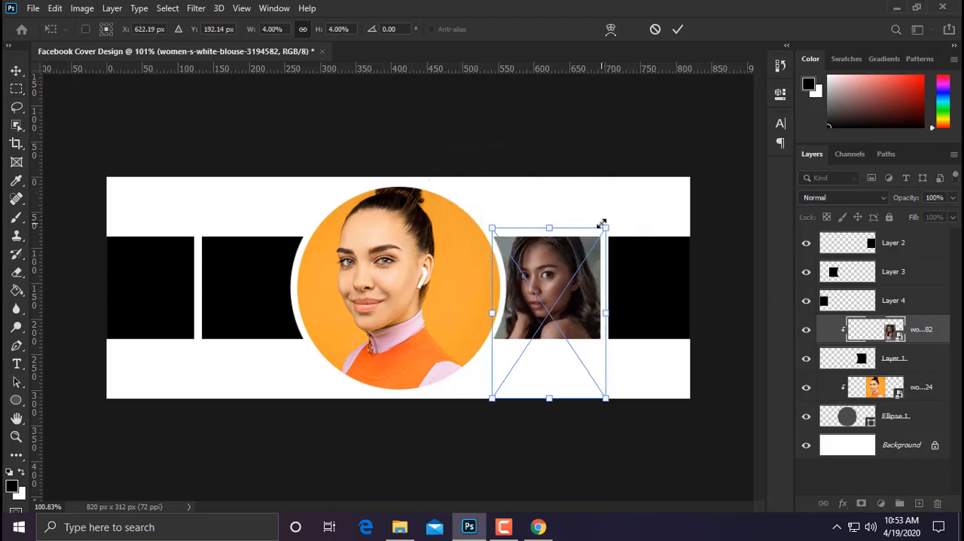
key("Left")
key("Left")
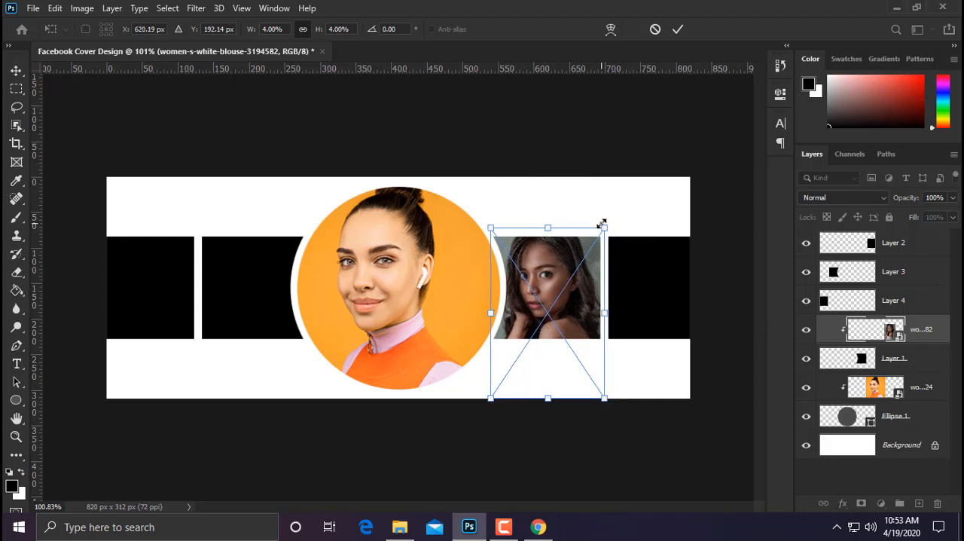
key("Return")
key("m")
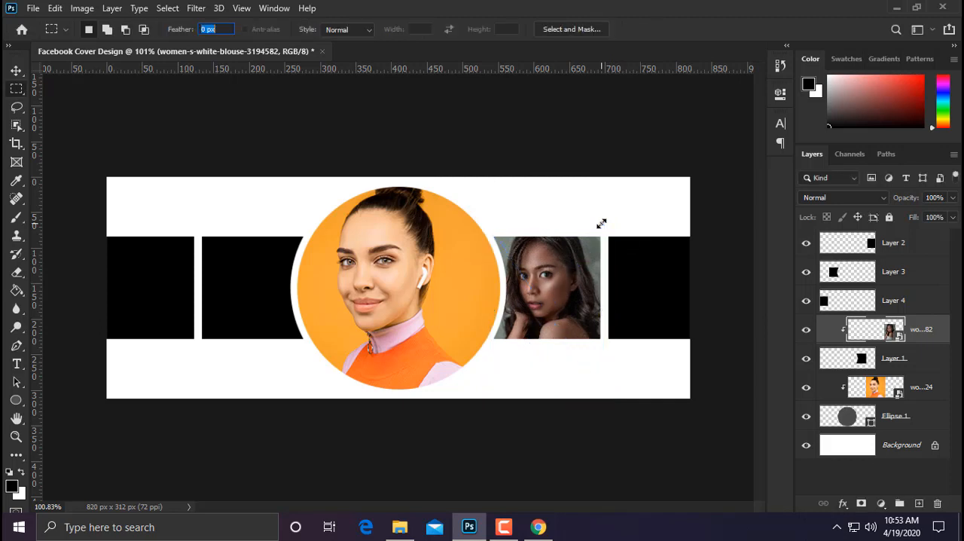
Step: Place the woman-with-orange-petaled-flower-on-her-lips-1937394 photo as an embedded image and move it over the block directly left of the circle
left_click(33, 8)
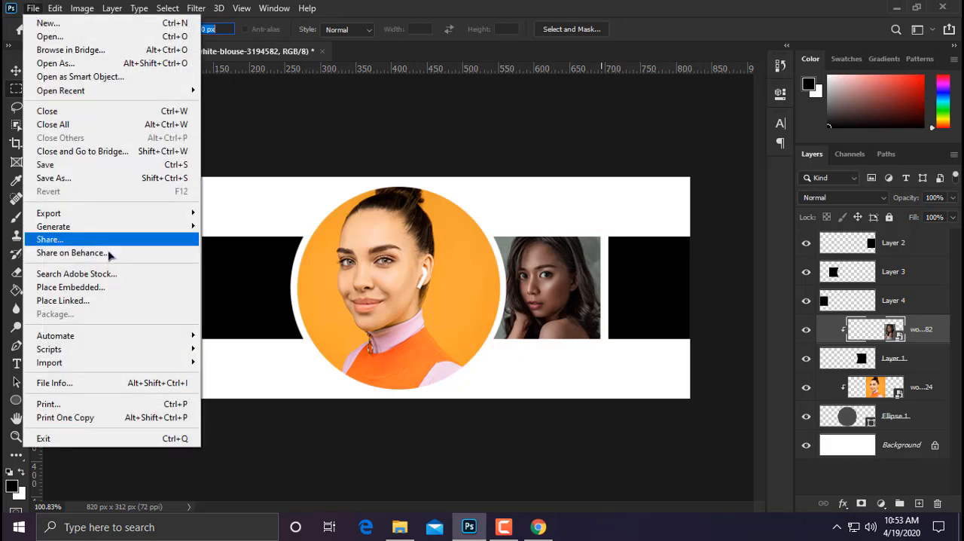
left_click(123, 290)
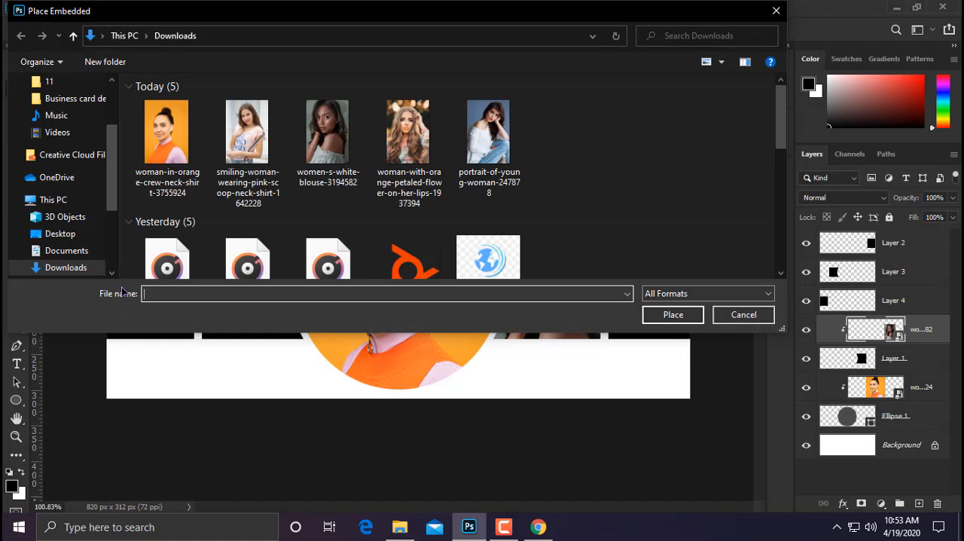
double_click(401, 154)
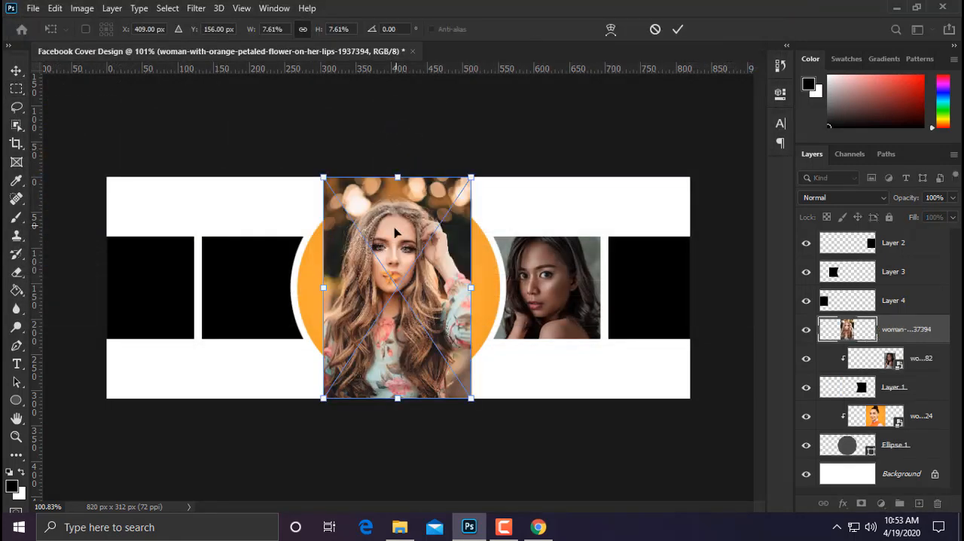
left_click_drag(397, 229, 277, 231)
key("Return")
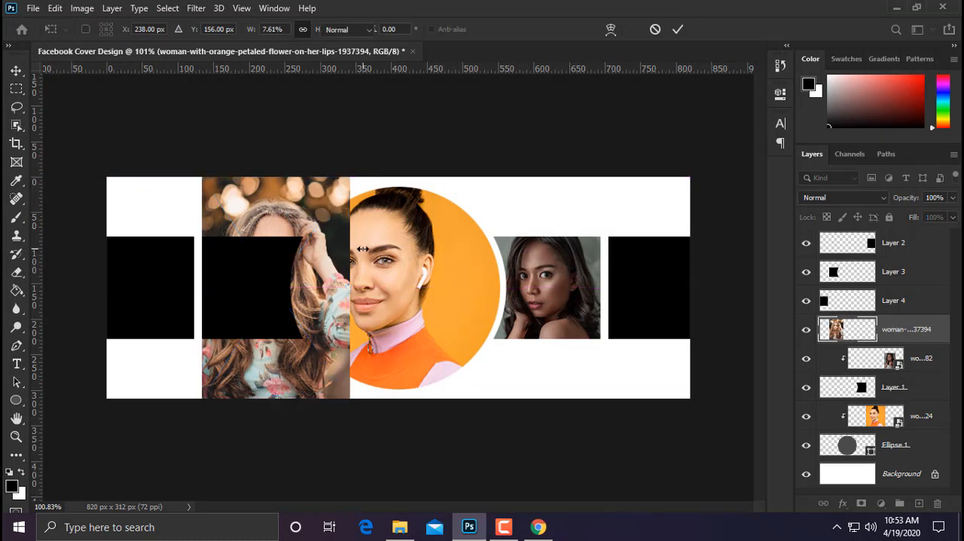
Step: Move the orange-flower photo's layer directly above Layer 3 and clip it to that layer
left_click_drag(918, 325, 899, 259)
right_click(866, 280)
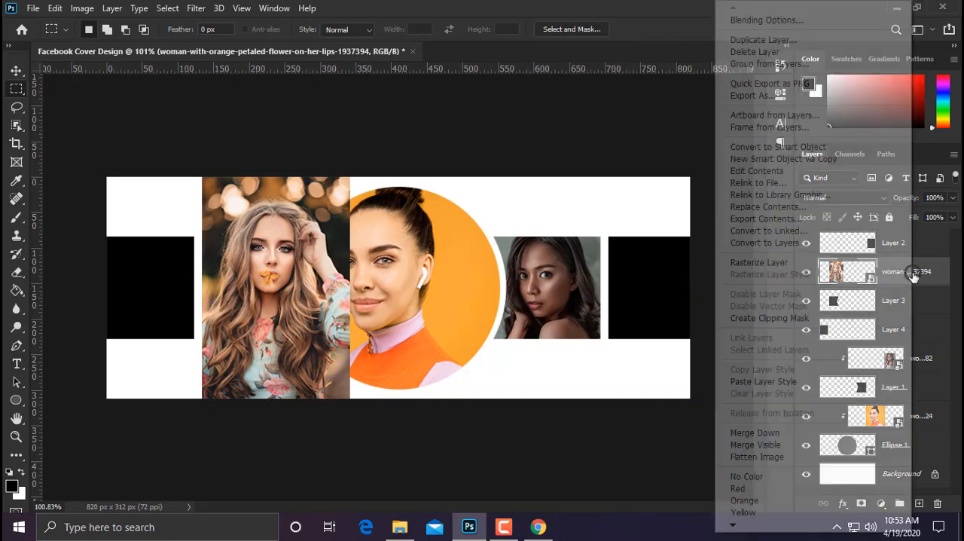
left_click(790, 317)
Step: Scale the orange-flower photo down to about 5.7% and shift it up and left so the face is framed in the block
key("ctrl+t")
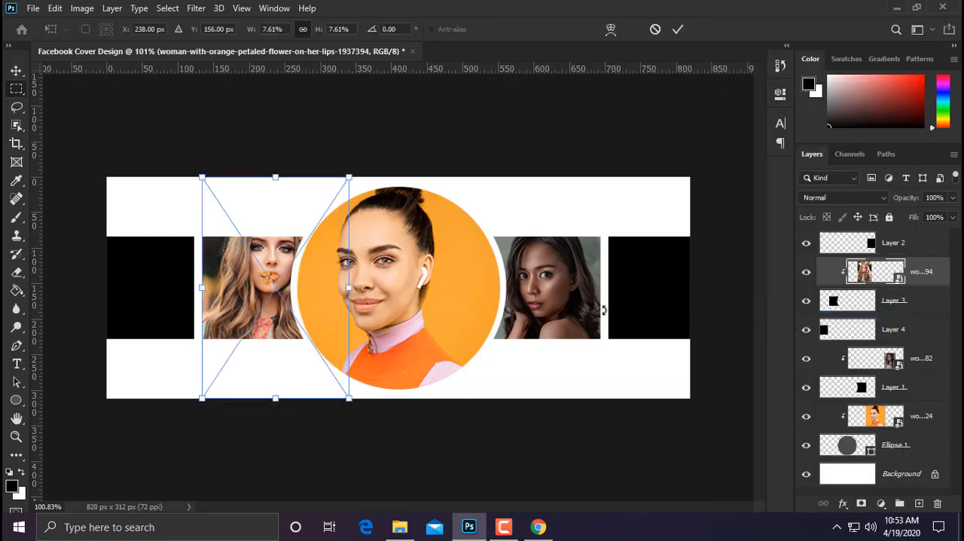
left_click_drag(346, 178, 286, 214)
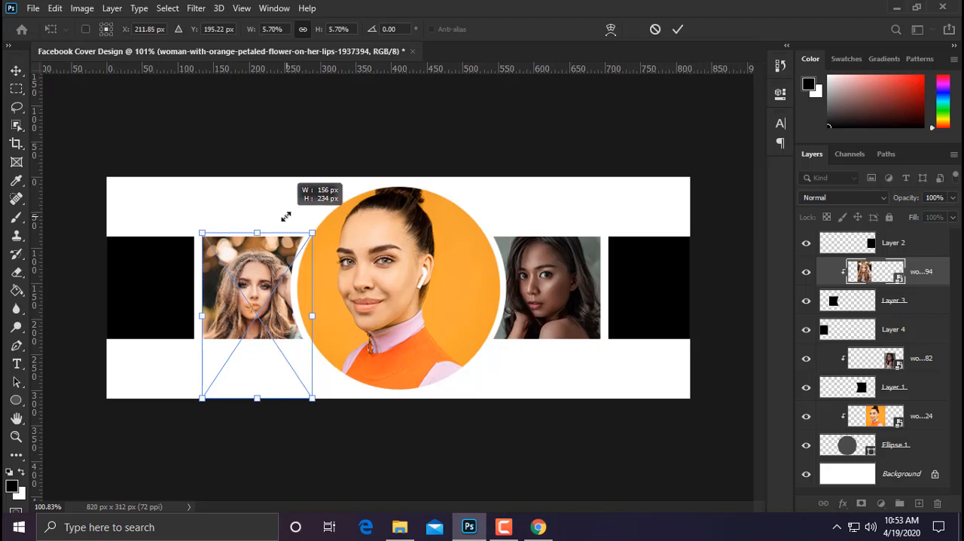
left_click_drag(283, 299, 276, 287)
key("Return")
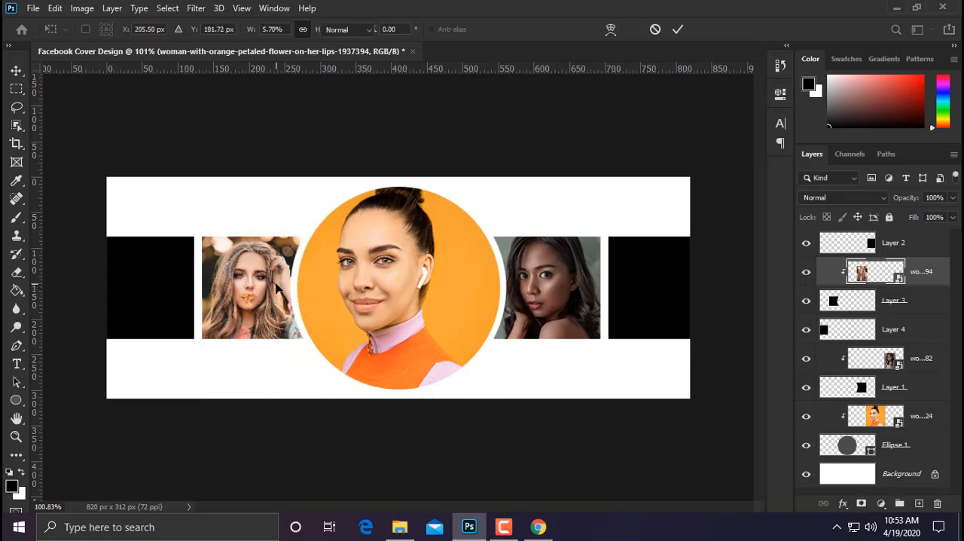
key("m")
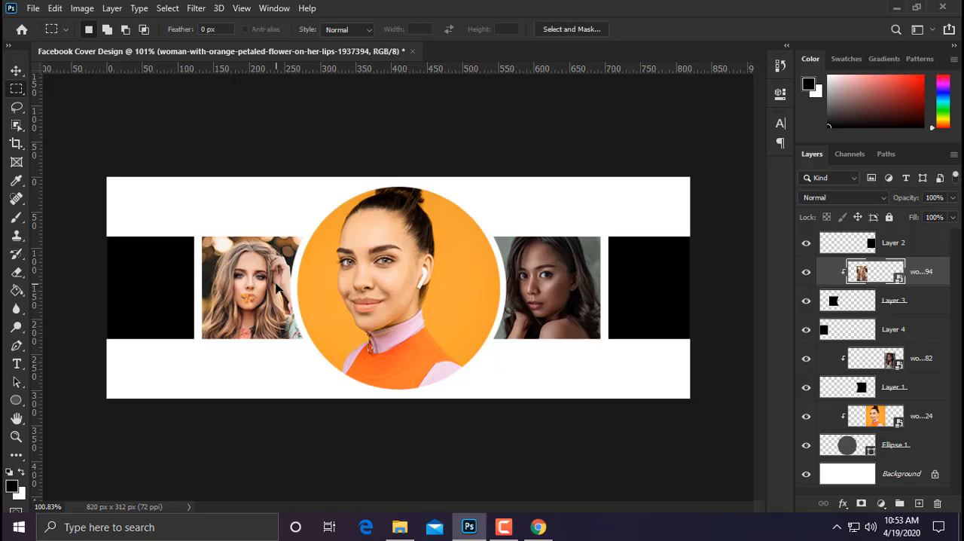
Step: Place the portrait-of-young-woman-247878 photo as an embedded image and move it over the block at the cover's far left edge
left_click(33, 8)
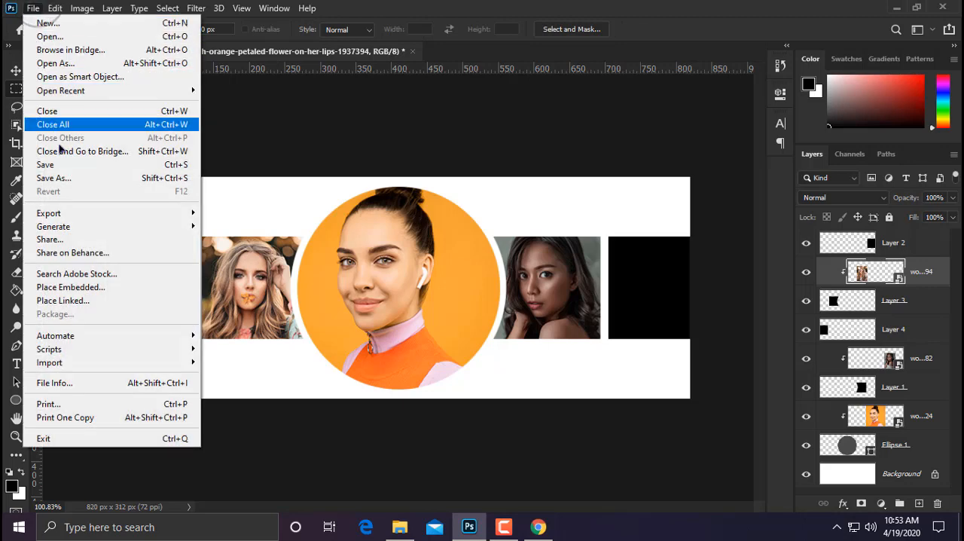
left_click(89, 292)
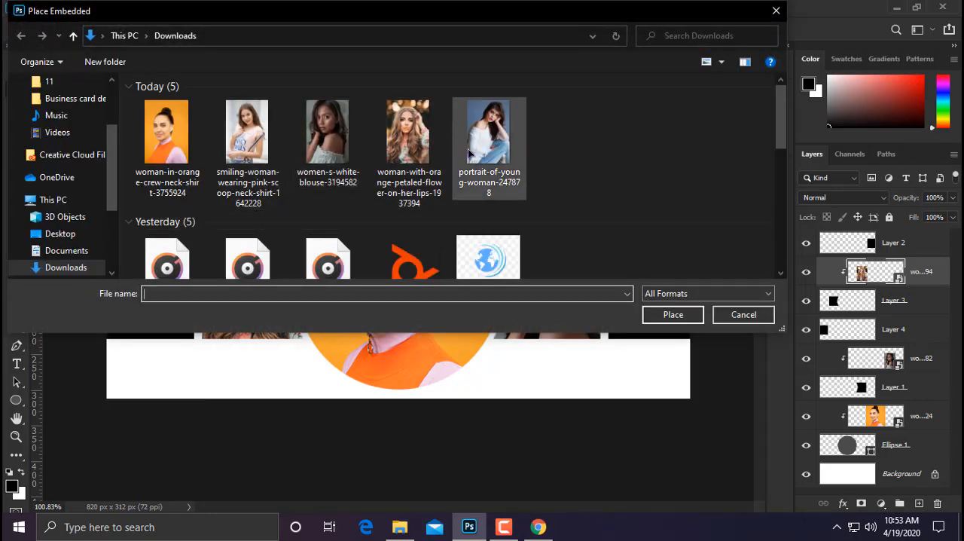
double_click(473, 151)
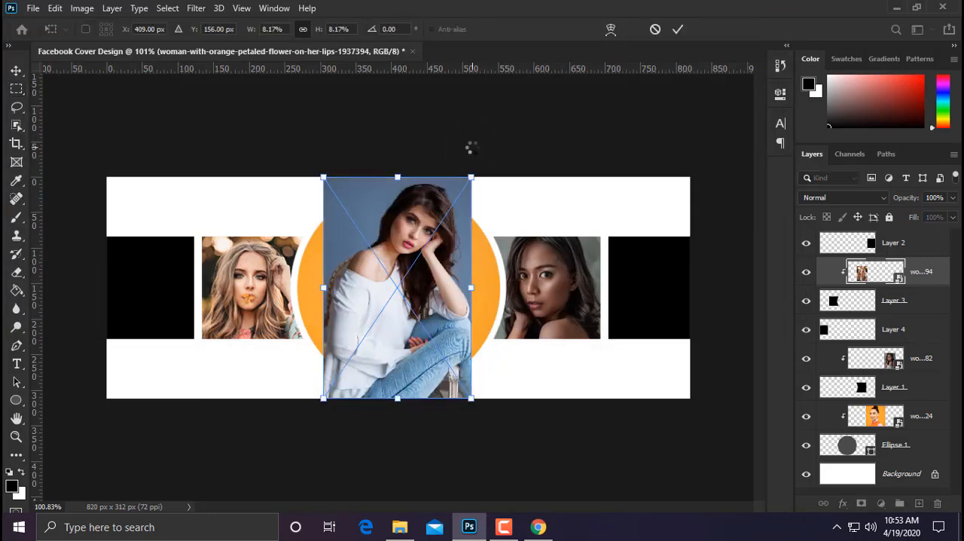
left_click_drag(415, 249, 201, 249)
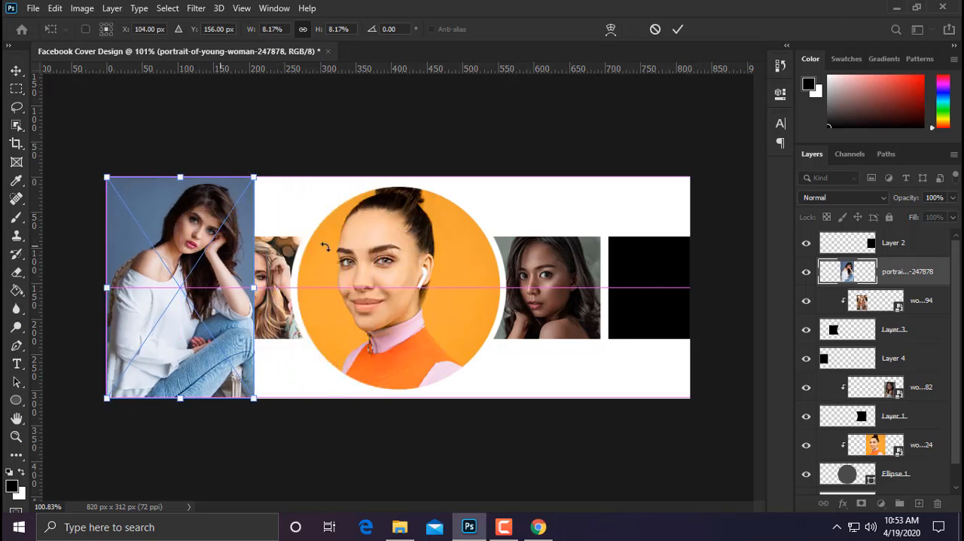
Step: Move the young-woman portrait's layer directly above Layer 4 and clip it to that layer
left_click_drag(922, 271, 902, 350)
right_click(902, 349)
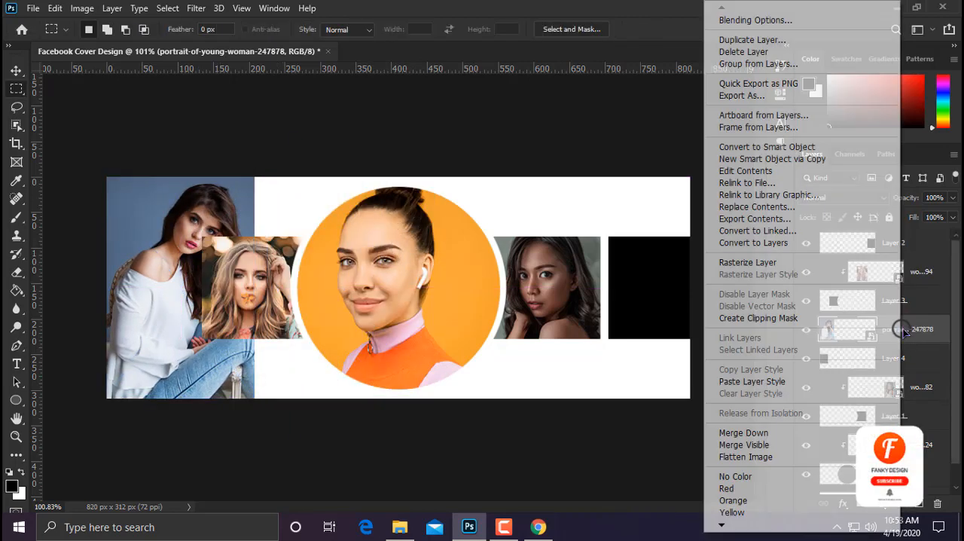
left_click(738, 317)
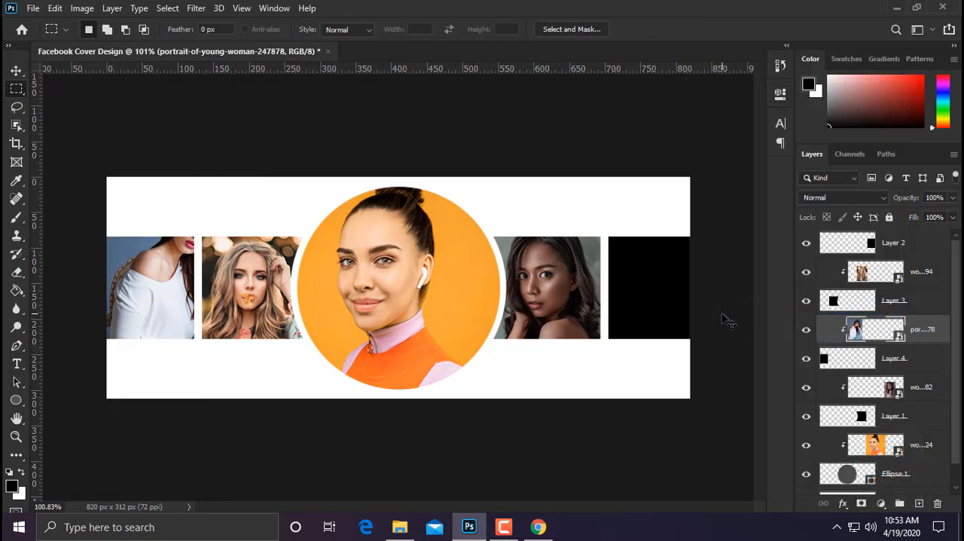
Step: Scale the young-woman portrait down to about 5.24% and nudge it up and left so the face is framed in the block
key("ctrl+t")
left_click_drag(254, 178, 181, 248)
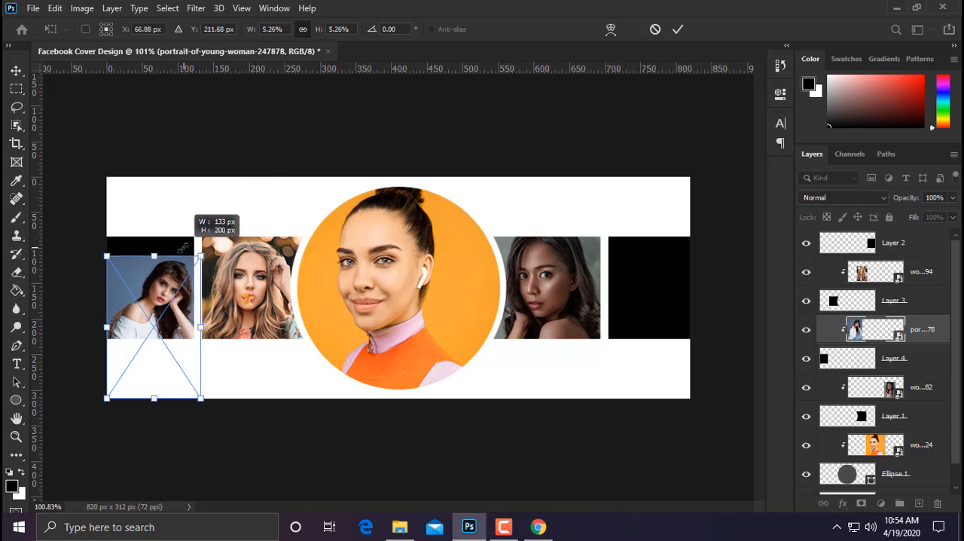
left_click_drag(143, 308, 140, 286)
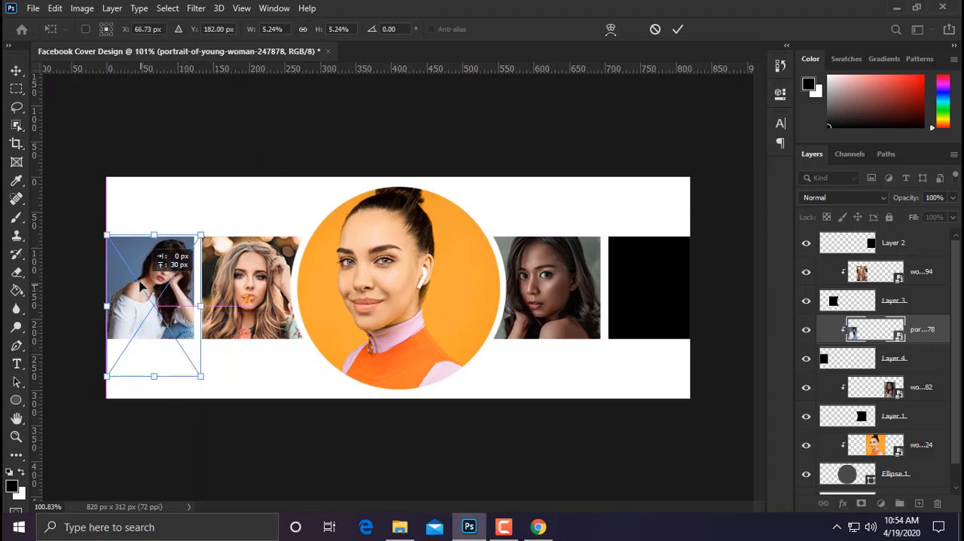
key("Left")
key("Left")
key("Left")
key("Left")
key("Left")
key("Left")
key("Left")
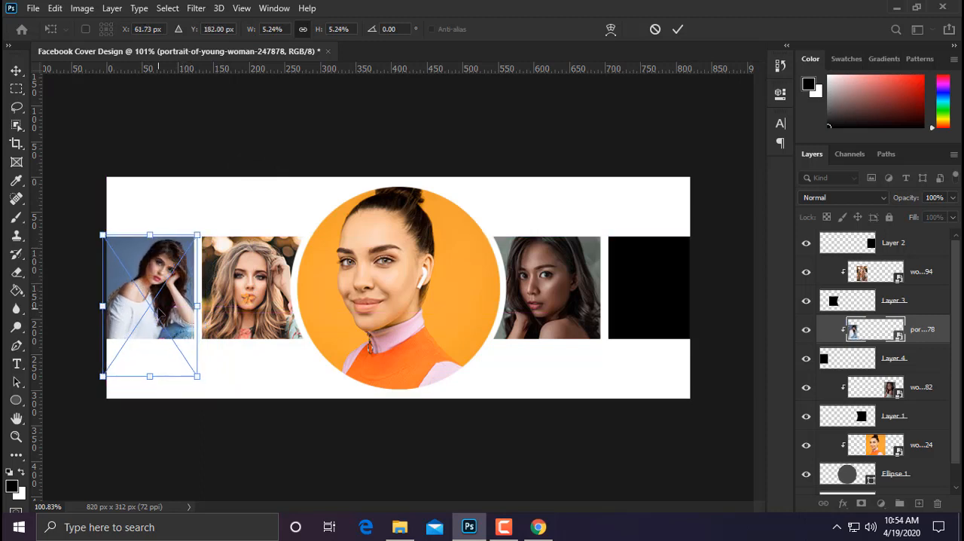
key("Up")
key("Up")
key("Up")
key("Return")
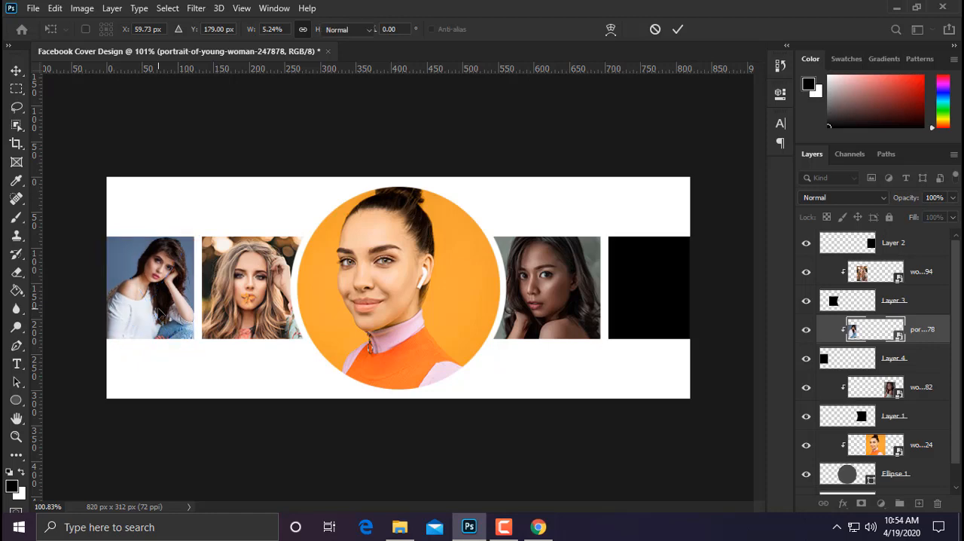
key("m")
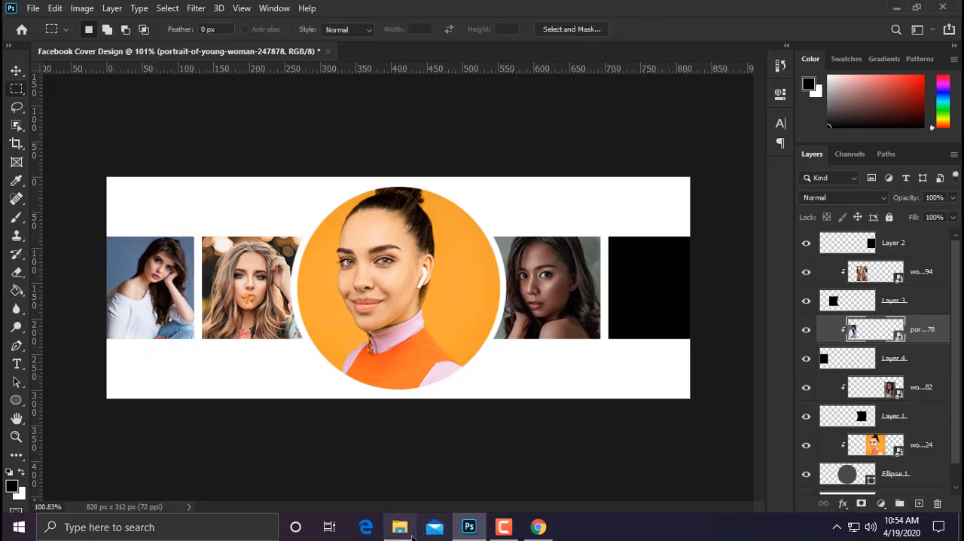
Step: Place the smiling-woman-wearing-pink-scoop-neck-shirt-1642228 photo as an embedded image and move it over the block at the cover's far right edge
left_click(34, 10)
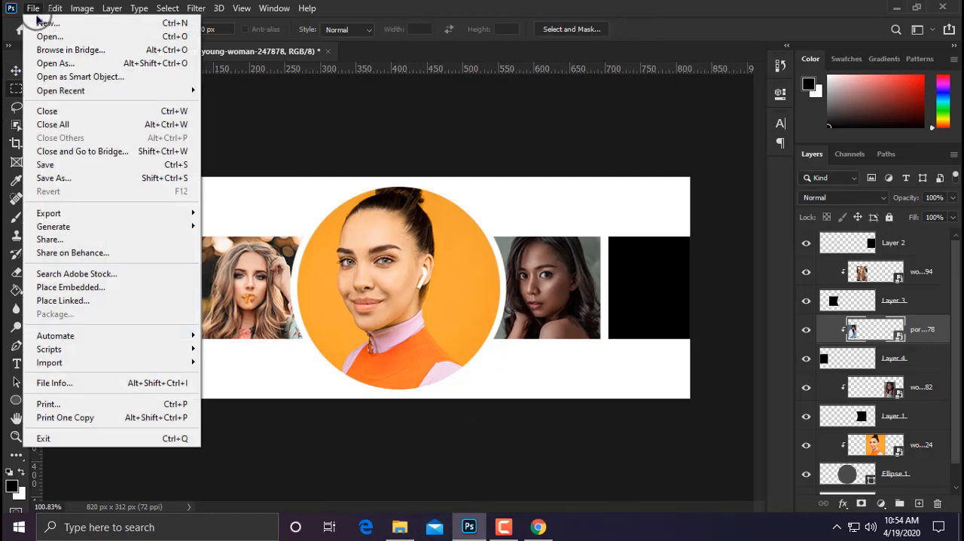
left_click(86, 287)
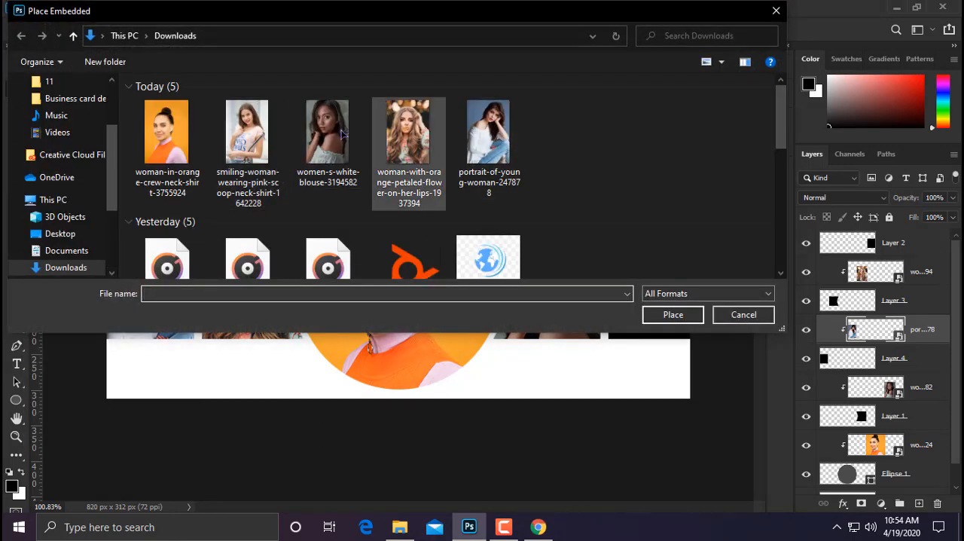
left_click(248, 133)
double_click(251, 132)
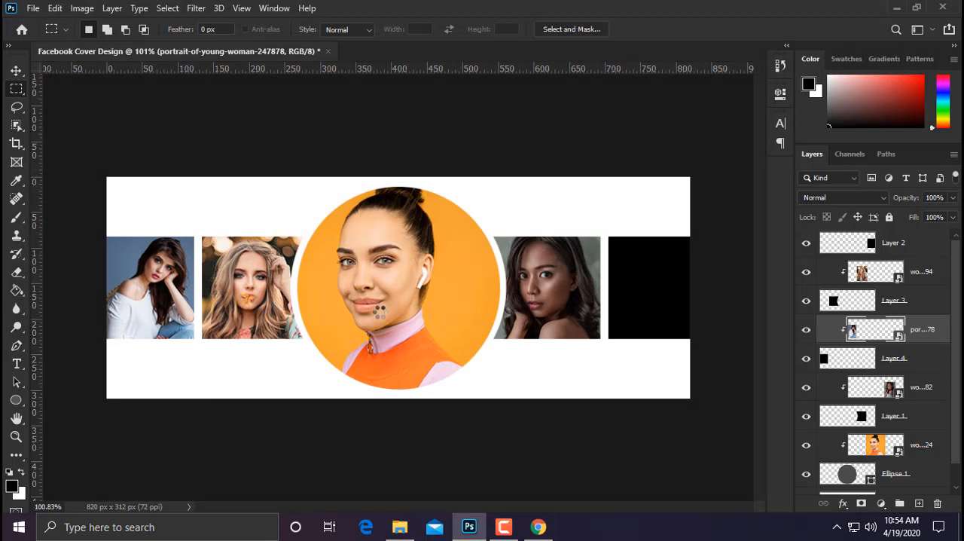
left_click_drag(414, 305, 640, 309)
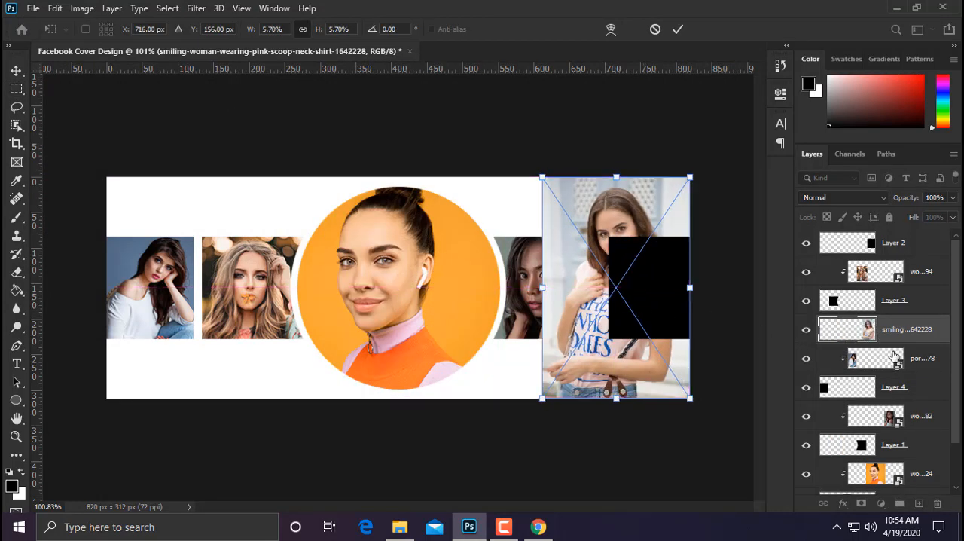
key("Return")
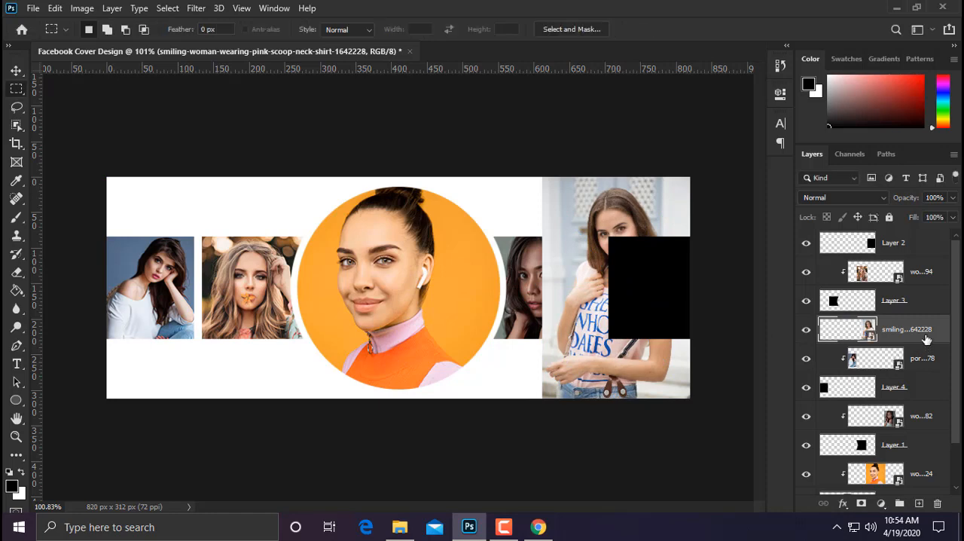
Step: Move the smiling-woman photo's layer directly above Layer 2 and clip it to that layer
left_click_drag(926, 340, 906, 251)
right_click(906, 250)
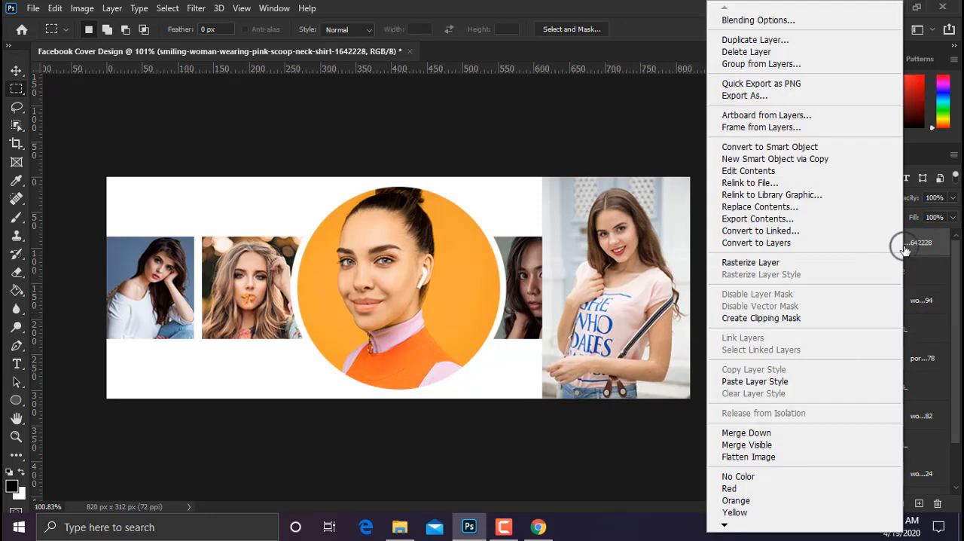
left_click(759, 320)
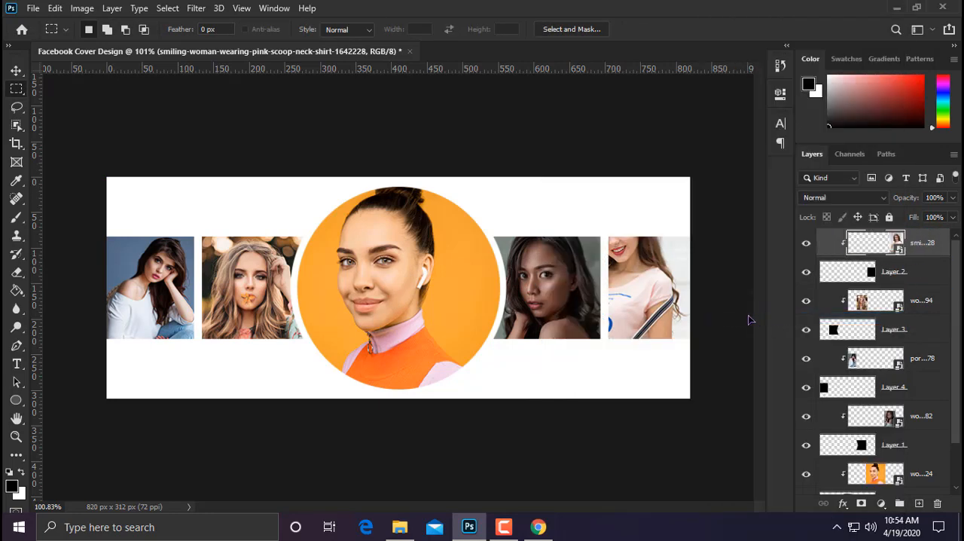
Step: Scale the smiling-woman photo down to about 3.3% and shift it up so it fills the far right block
key("ctrl+t")
left_click_drag(541, 178, 667, 239)
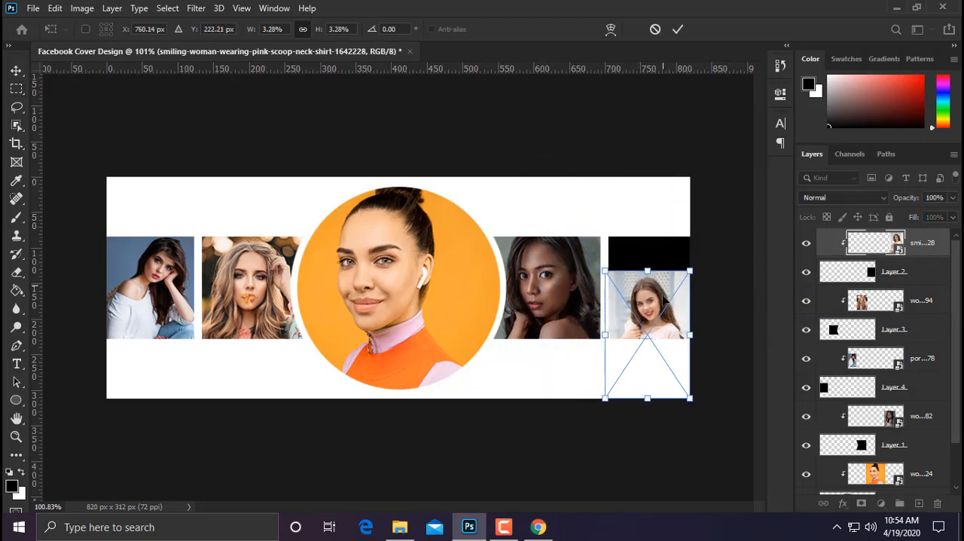
left_click_drag(656, 329, 652, 285)
key("Return")
key("m")
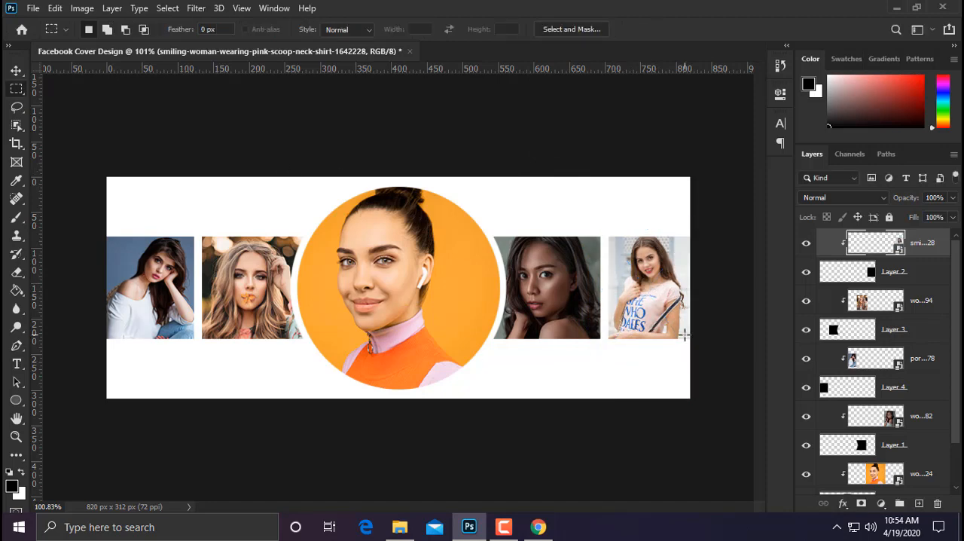
Step: Select the Background layer as the base for a new fill layer
scroll(872, 420, "down", 2)
left_click(888, 481)
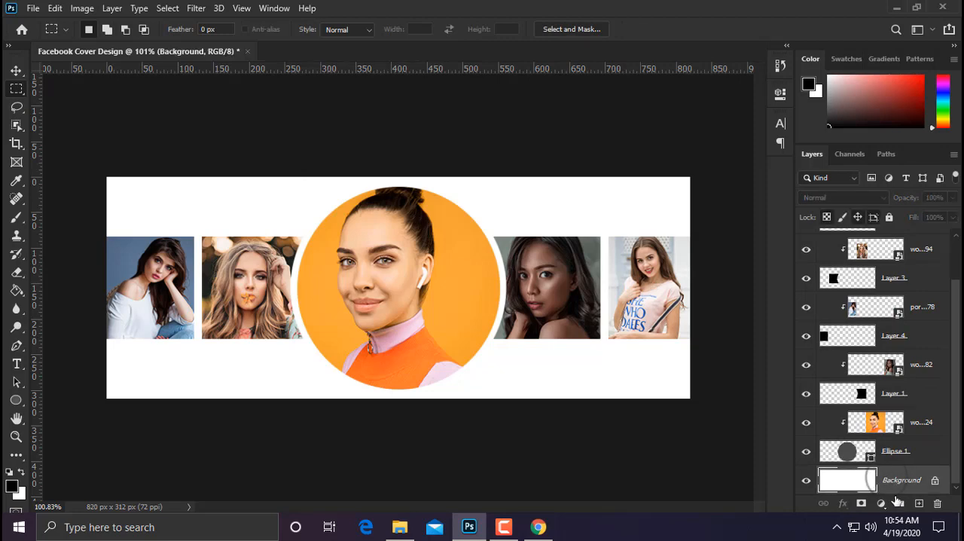
left_click(881, 503)
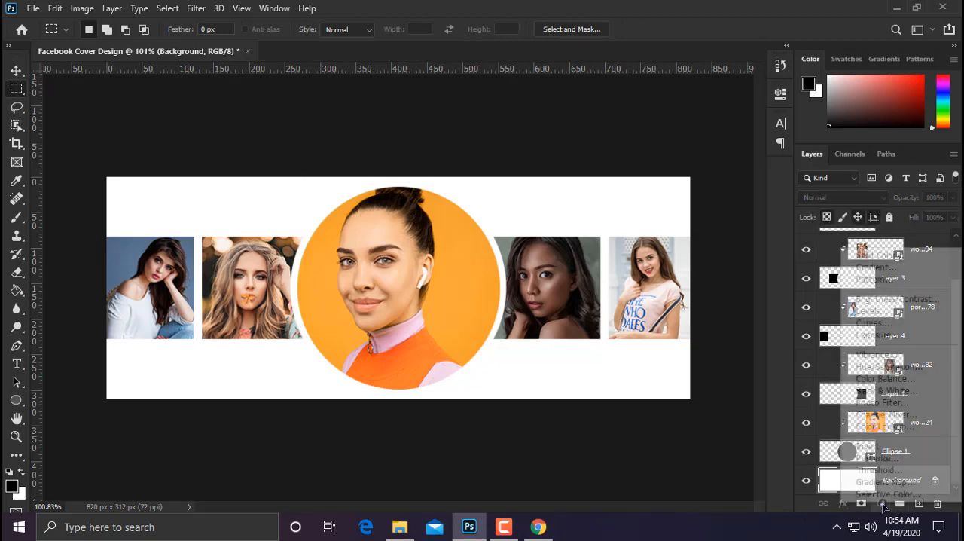
left_click(871, 258)
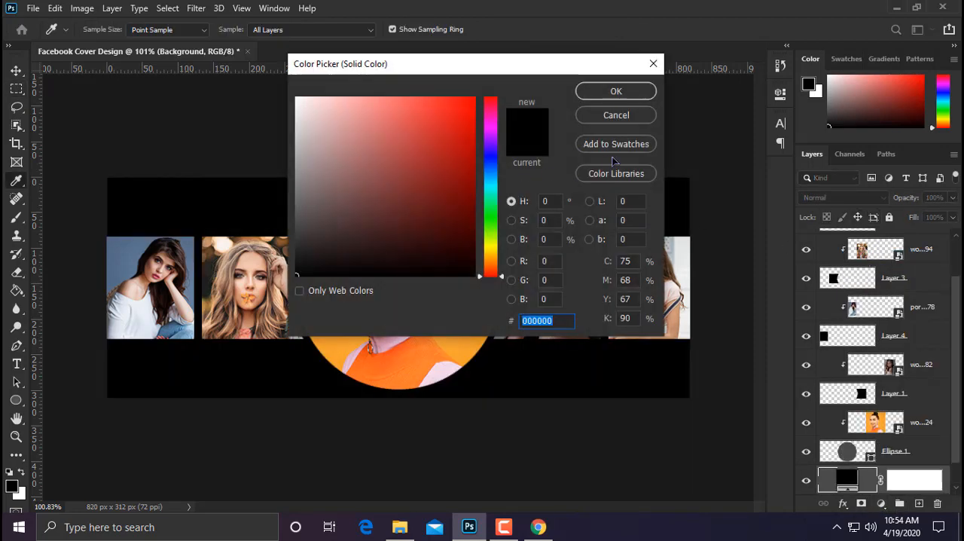
left_click(616, 115)
Step: Add a gradient fill layer above the Background using the Gray_03 preset from the Grays group
left_click(881, 503)
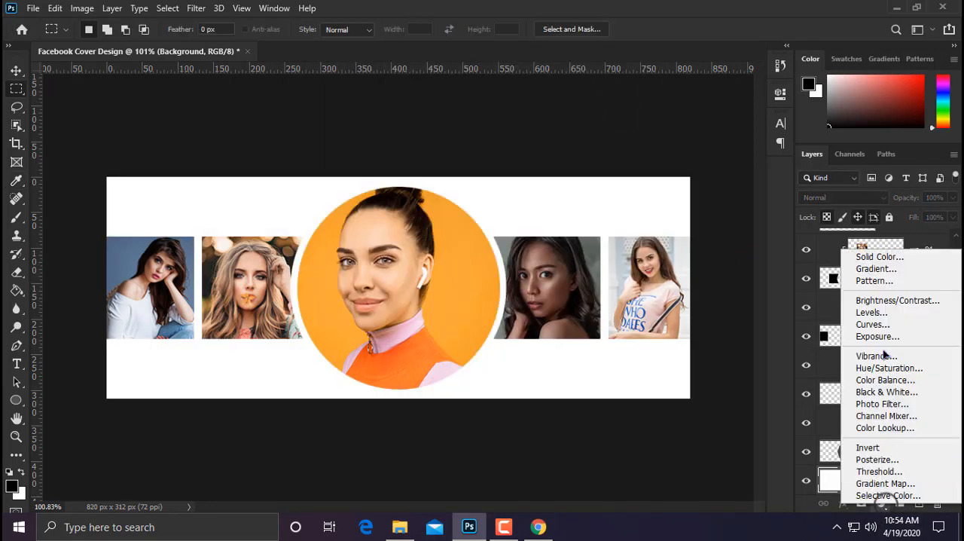
left_click(875, 268)
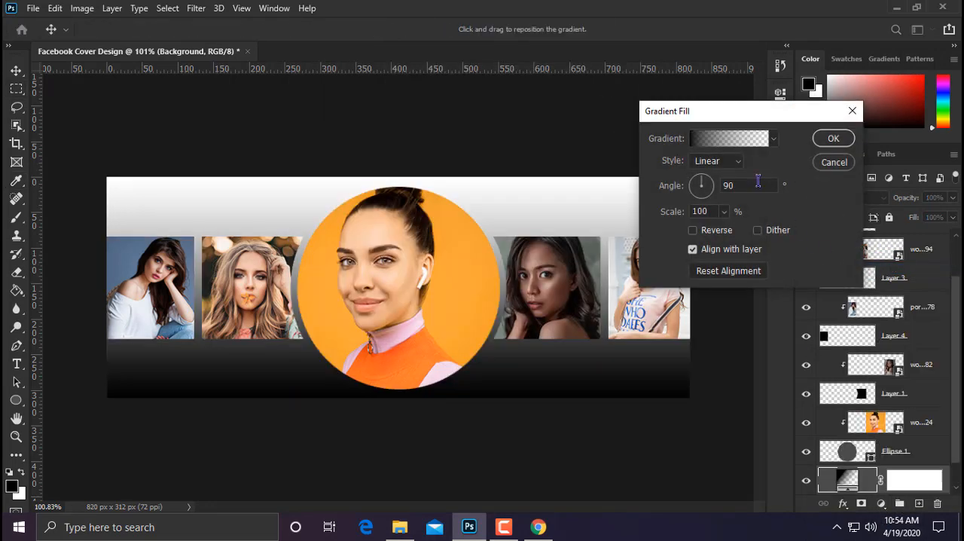
left_click(738, 147)
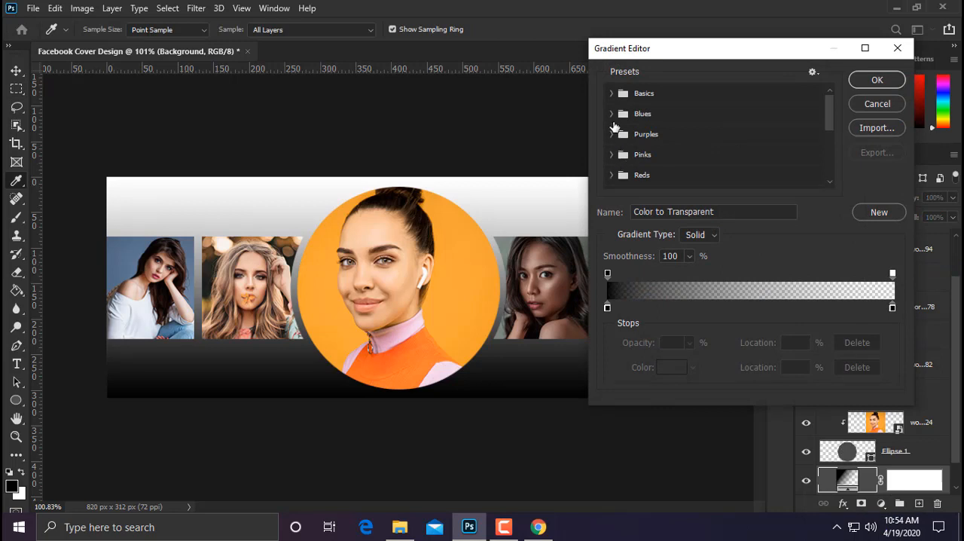
scroll(636, 177, "down", 3)
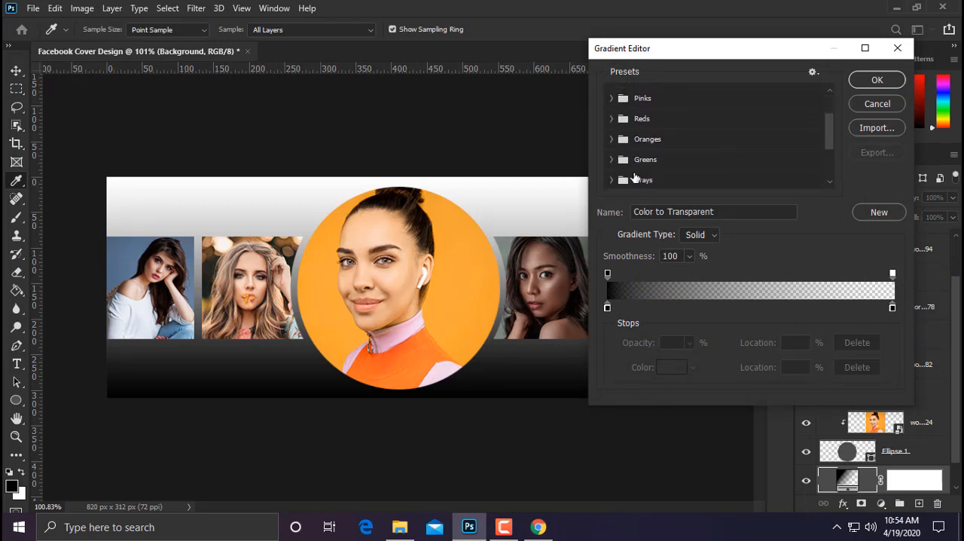
scroll(621, 171, "down", 1)
left_click(622, 169)
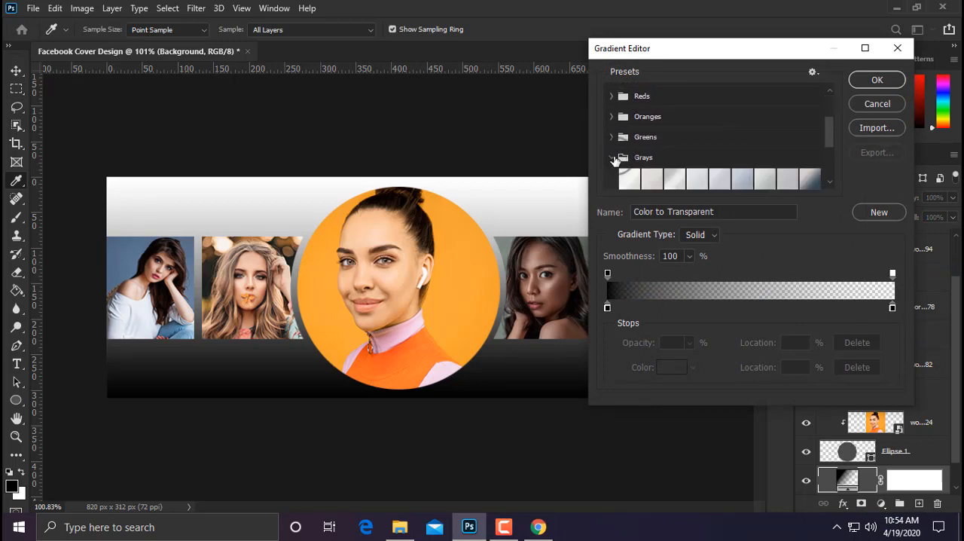
left_click(678, 165)
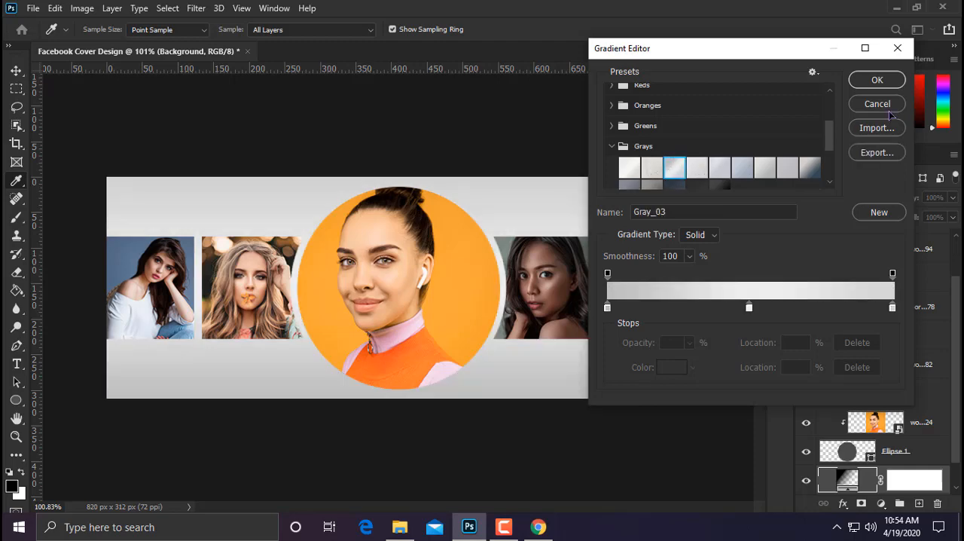
left_click(872, 79)
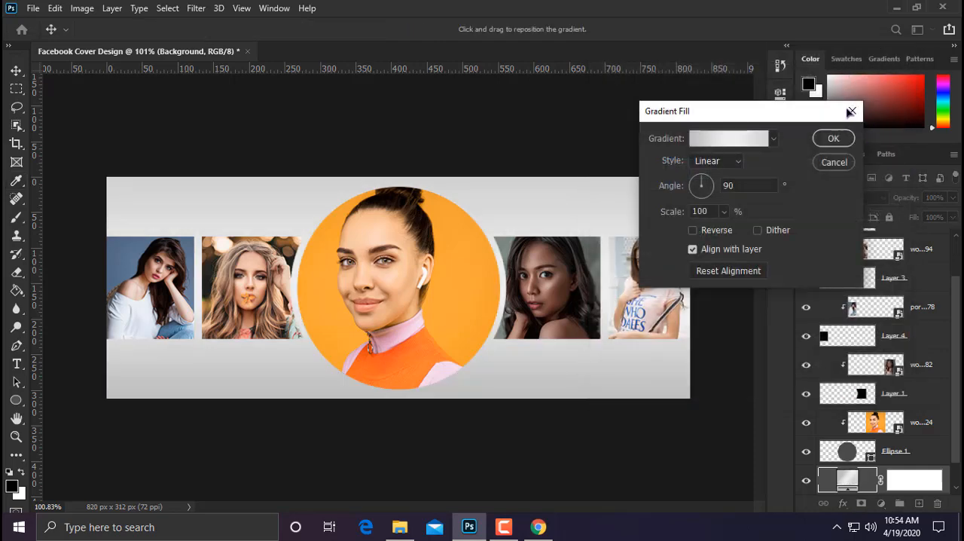
left_click(834, 138)
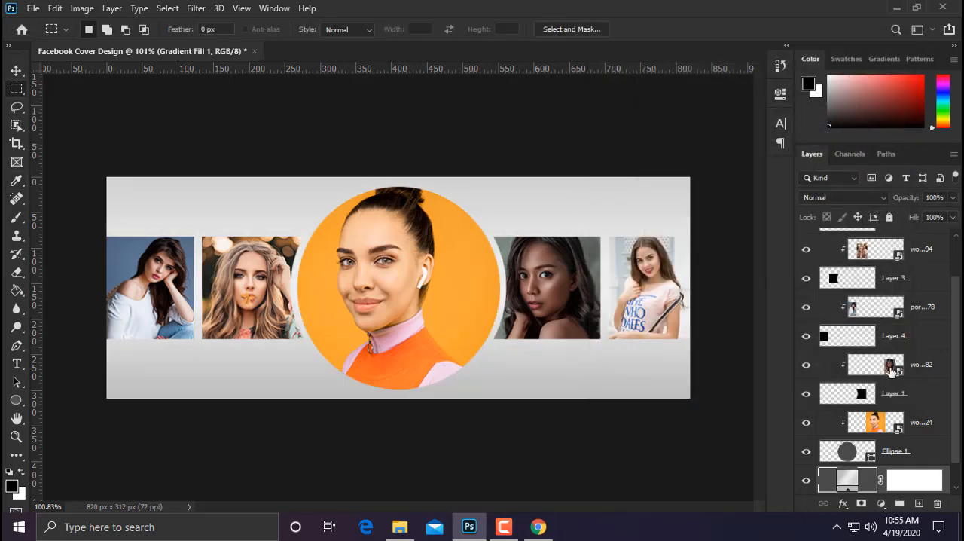
Step: Paste the copied layer style onto the Ellipse 1 layer and set its drop shadow size to 9 px
right_click(906, 450)
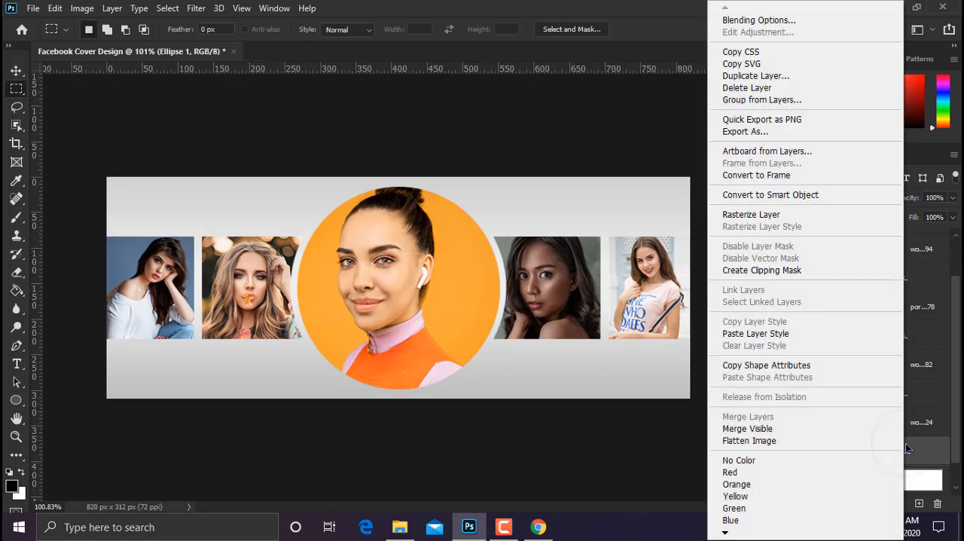
left_click(771, 332)
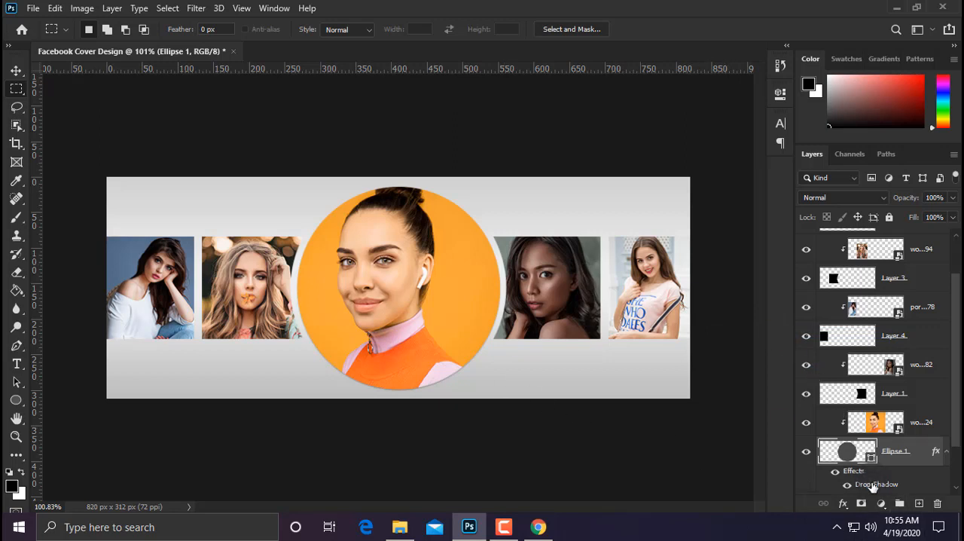
double_click(873, 484)
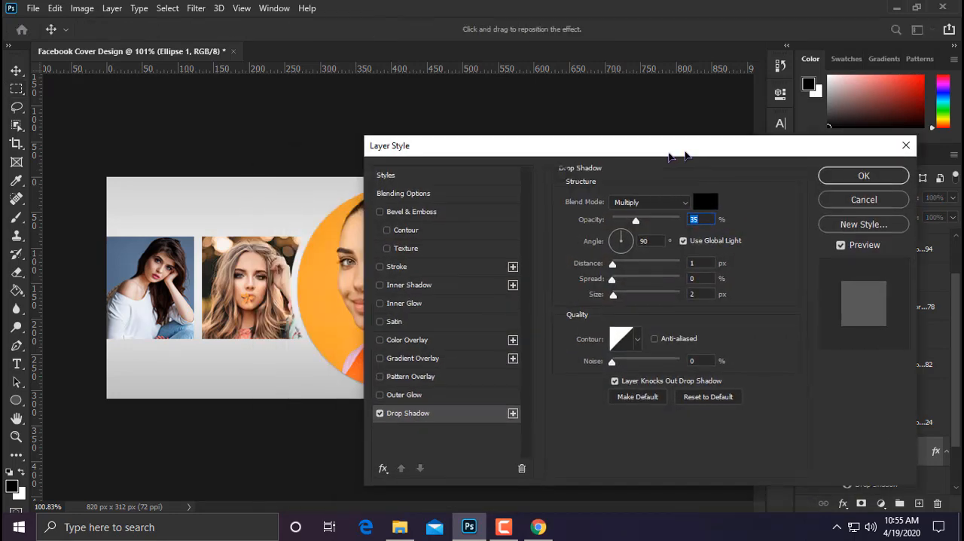
left_click_drag(668, 150, 757, 70)
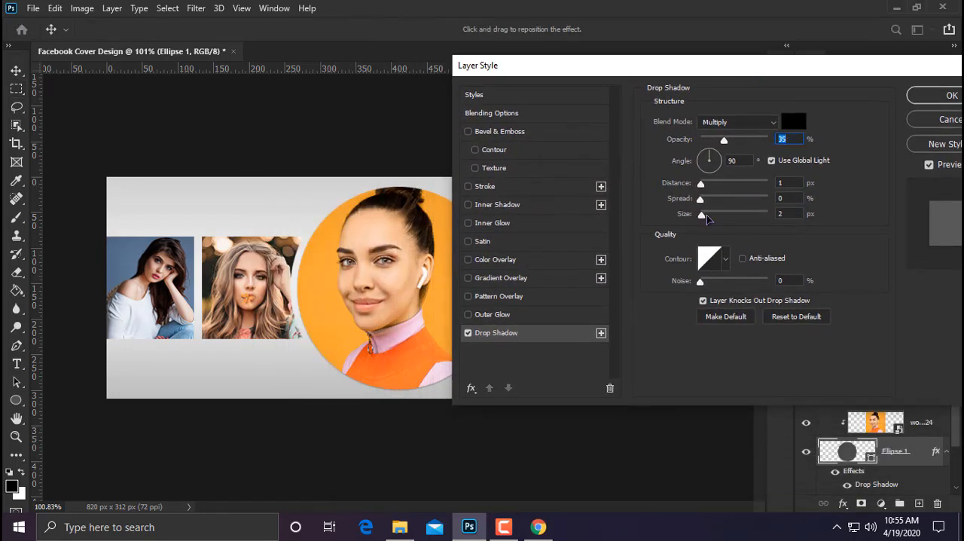
left_click_drag(706, 215, 708, 218)
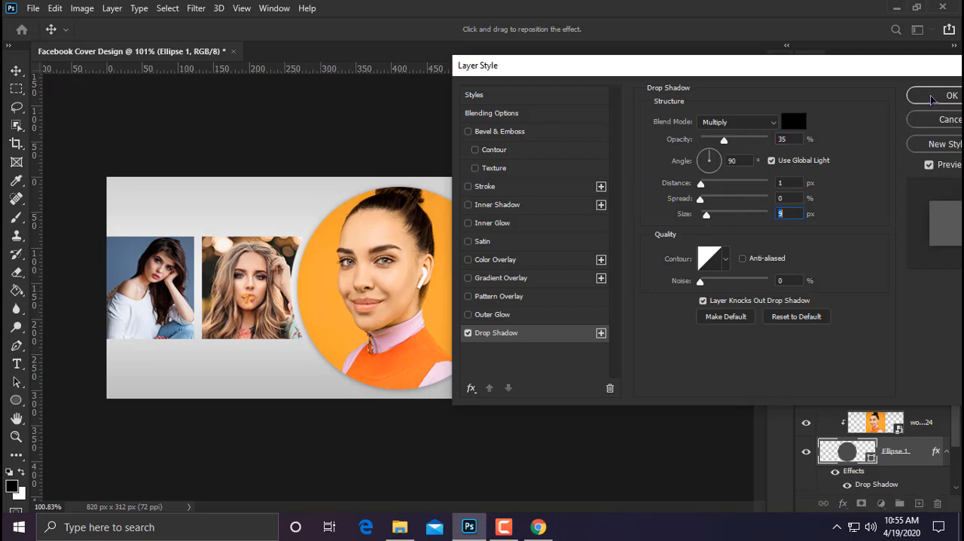
left_click(932, 98)
Step: Copy the circle's drop shadow style and paste it onto Layer 1, Layer 4, Layer 3 and Layer 2
right_click(902, 449)
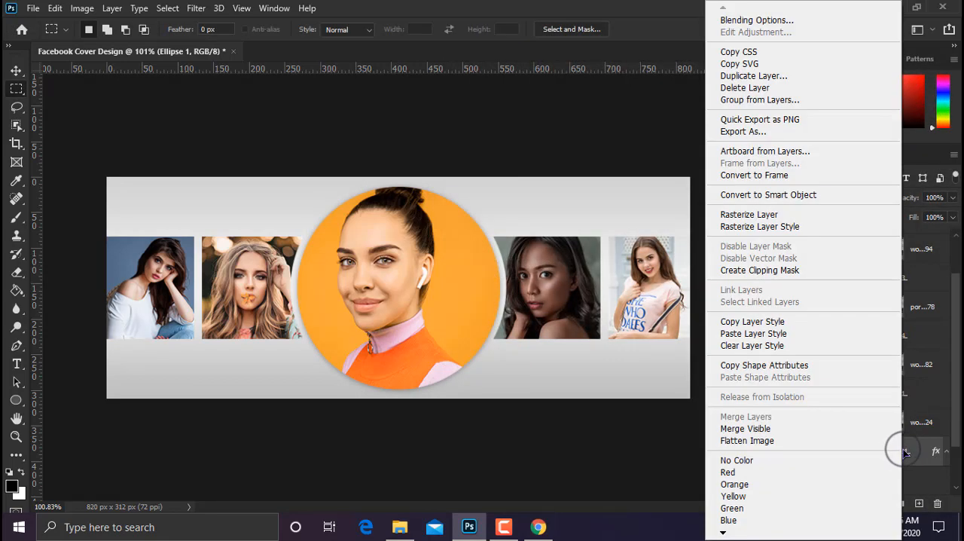
left_click(753, 320)
right_click(903, 393)
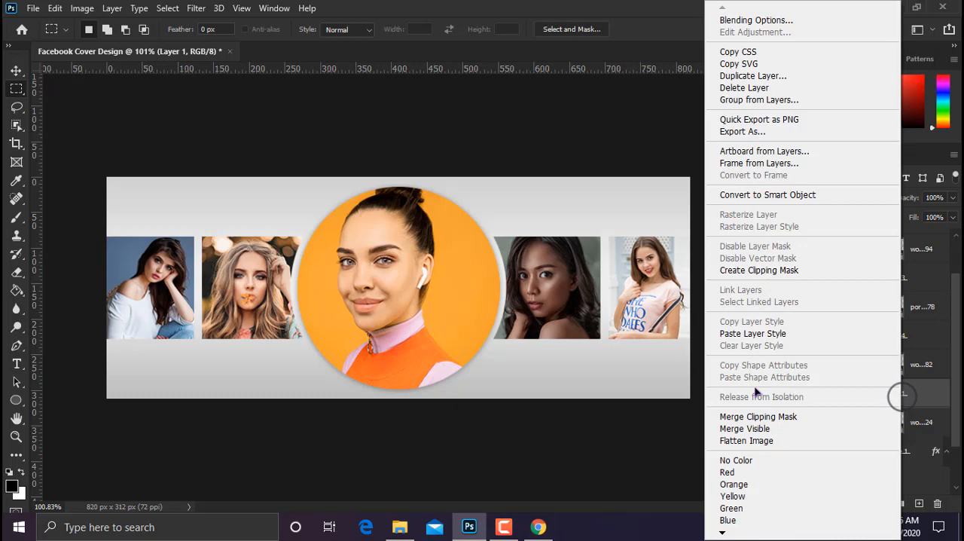
left_click(752, 333)
right_click(888, 335)
left_click(751, 333)
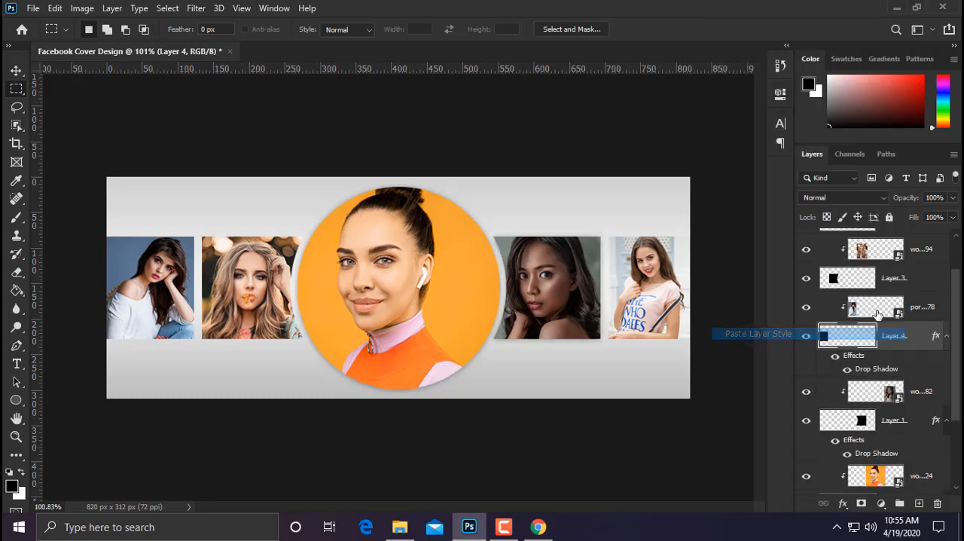
right_click(892, 279)
left_click(753, 334)
scroll(903, 291, "up", 2)
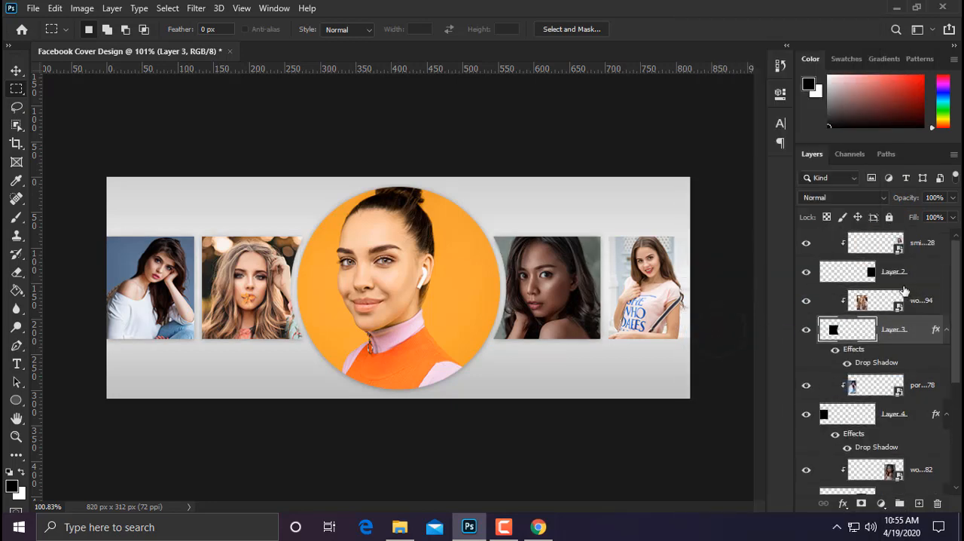
right_click(898, 280)
left_click(888, 333)
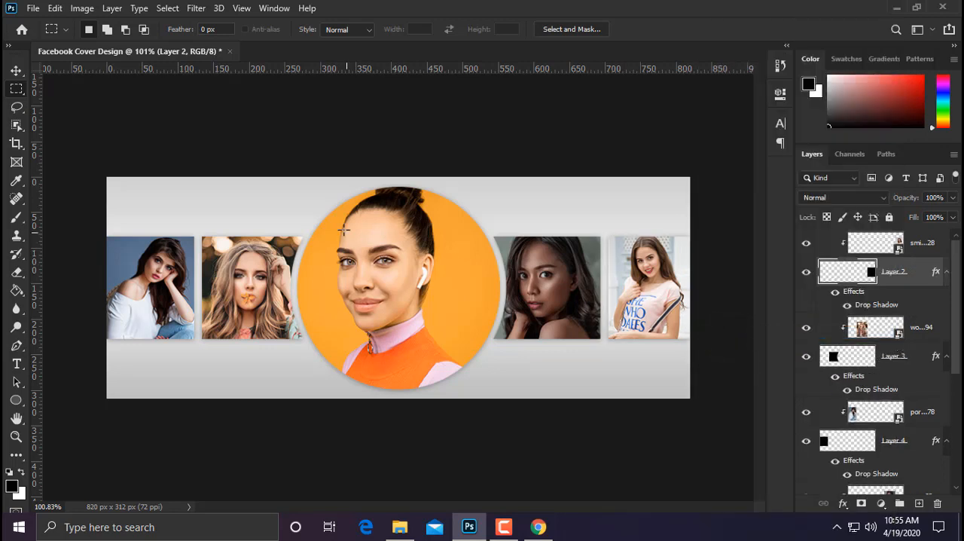
Step: Start a text line above the left blocks with the Type tool and set its font size to 19.01 pt
left_click(16, 363)
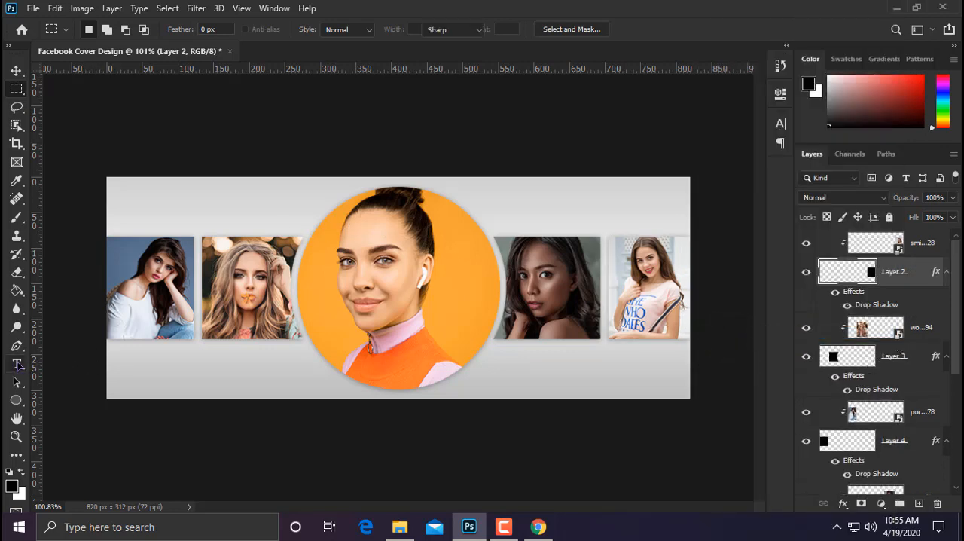
left_click(183, 211)
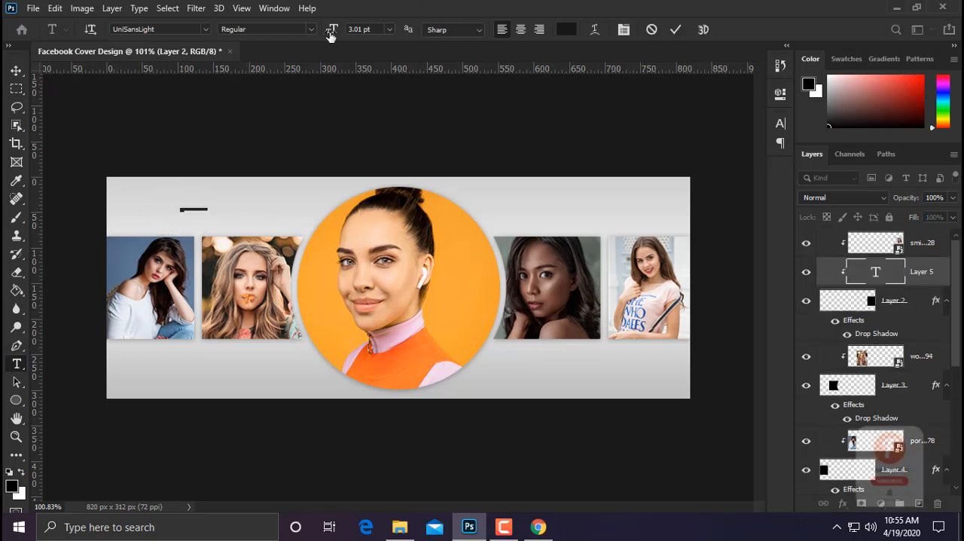
left_click_drag(331, 31, 340, 32)
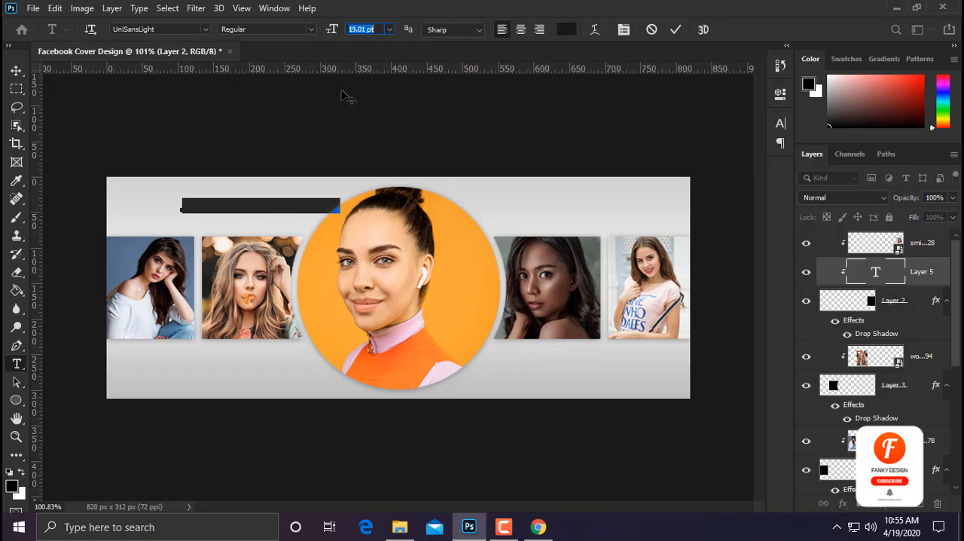
left_click(255, 204)
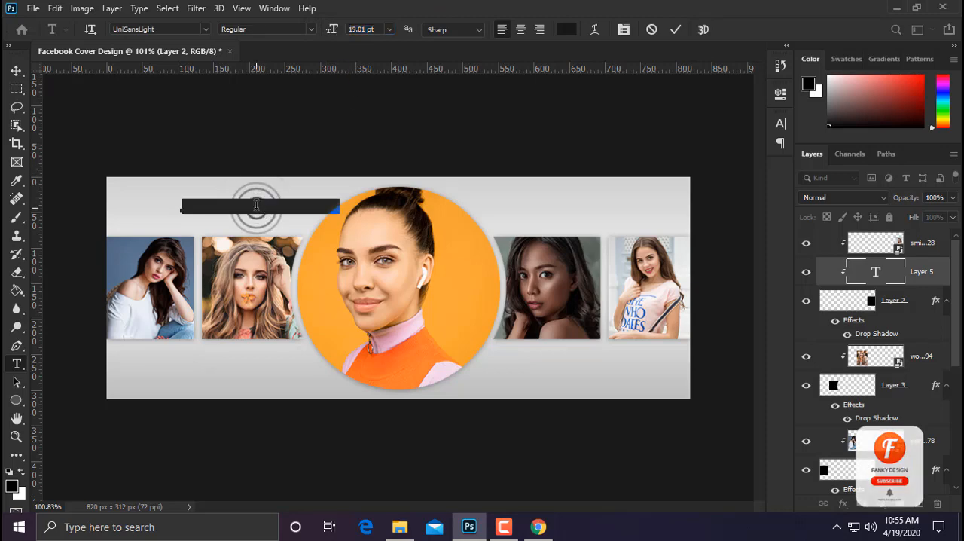
left_click(566, 30)
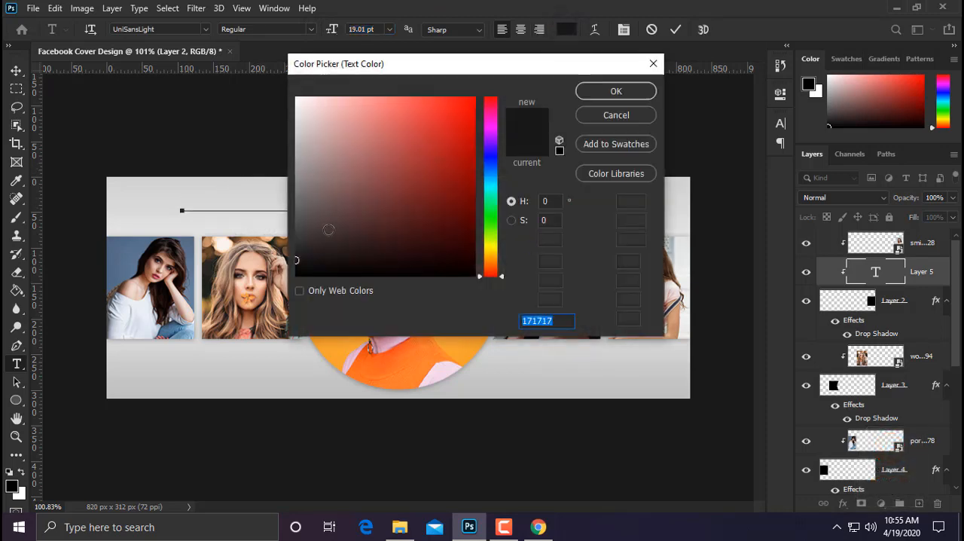
left_click(616, 115)
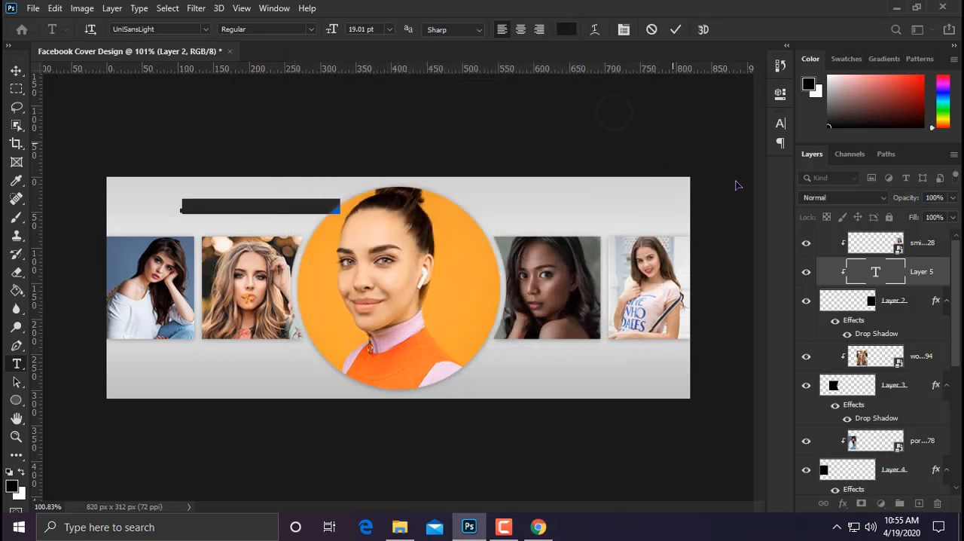
left_click(922, 274)
key("Escape")
Step: Add a text layer above the smiling-woman photo's layer, with the placeholder full name in capitals above the left blocks
left_click(921, 243)
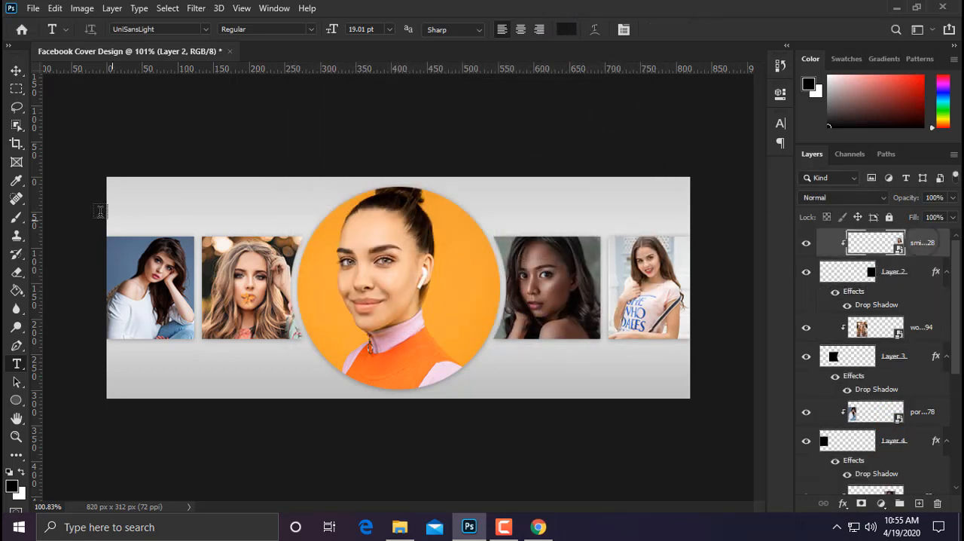
left_click(179, 199)
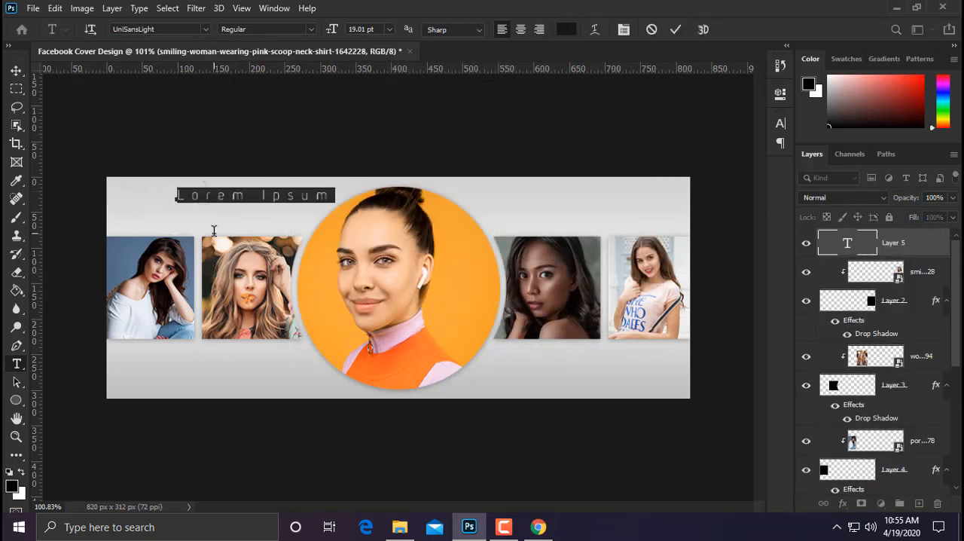
type("th")
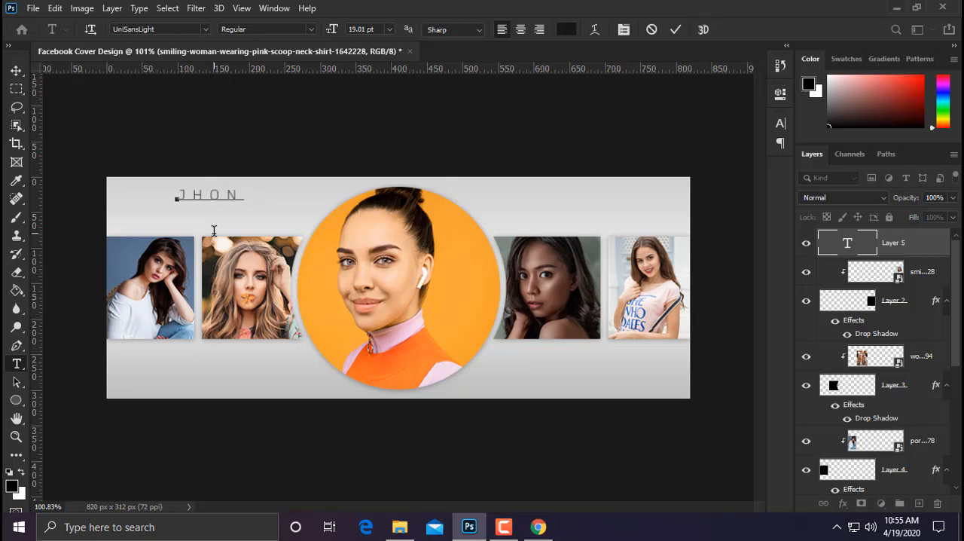
key("Delete")
key("Delete")
key("Delete")
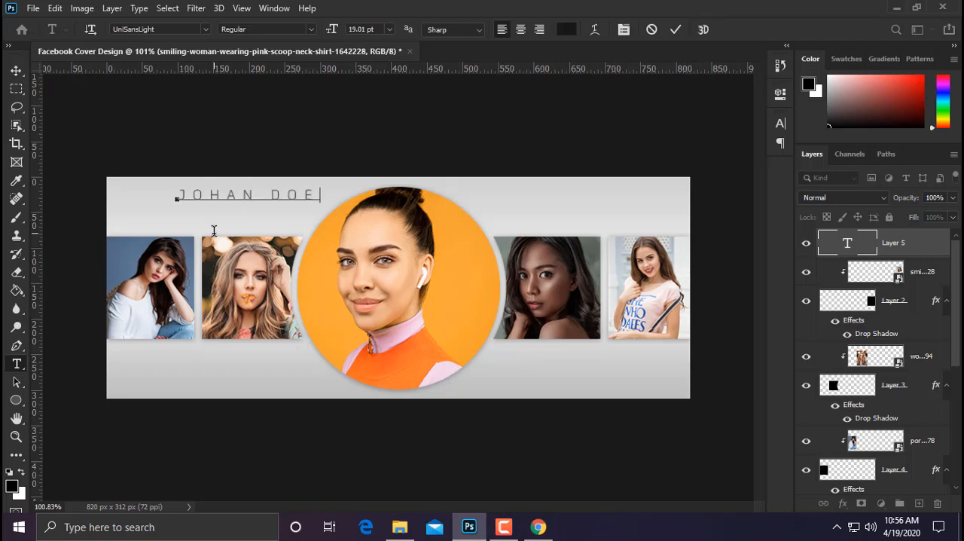
Step: Set the first name in the text line to the UniSansBold font
key("ctrl+a")
double_click(229, 195)
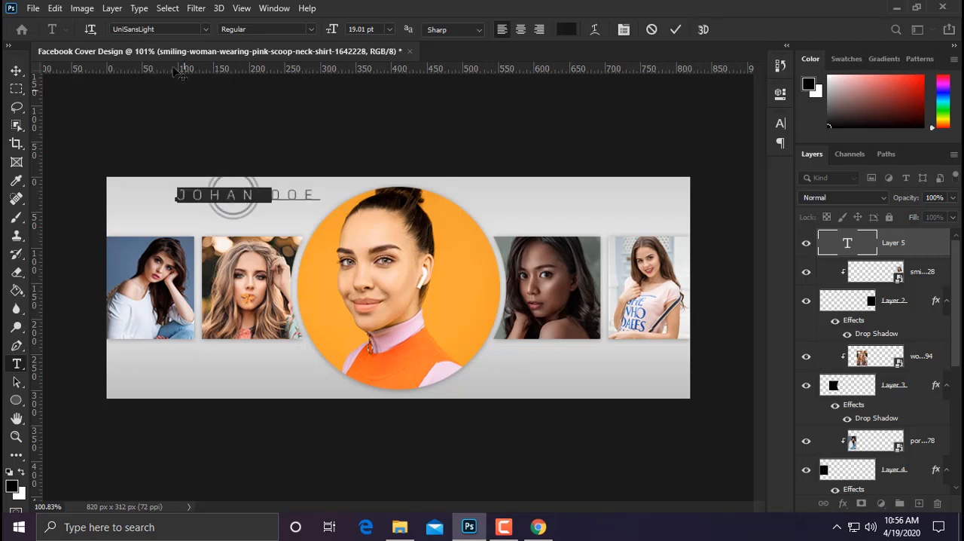
left_click(143, 28)
left_click(206, 30)
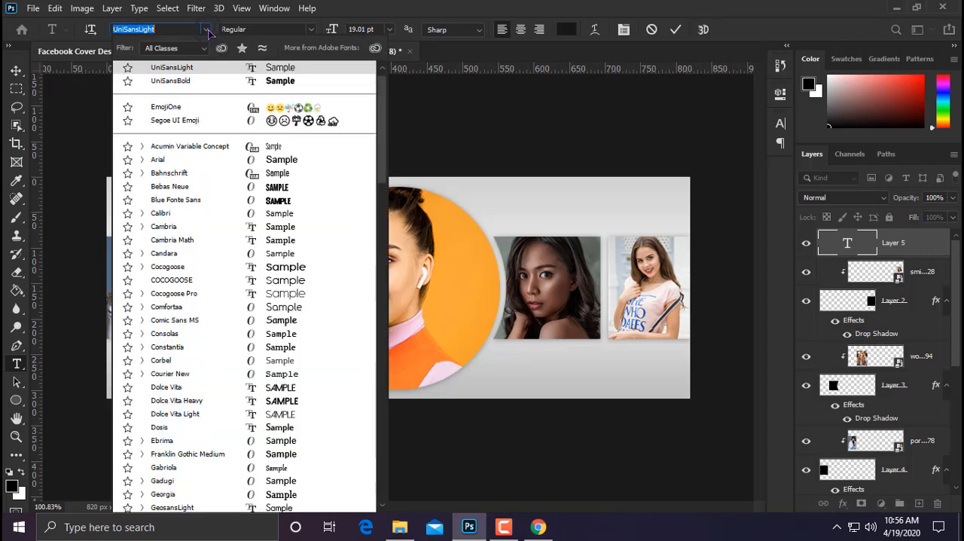
left_click(224, 79)
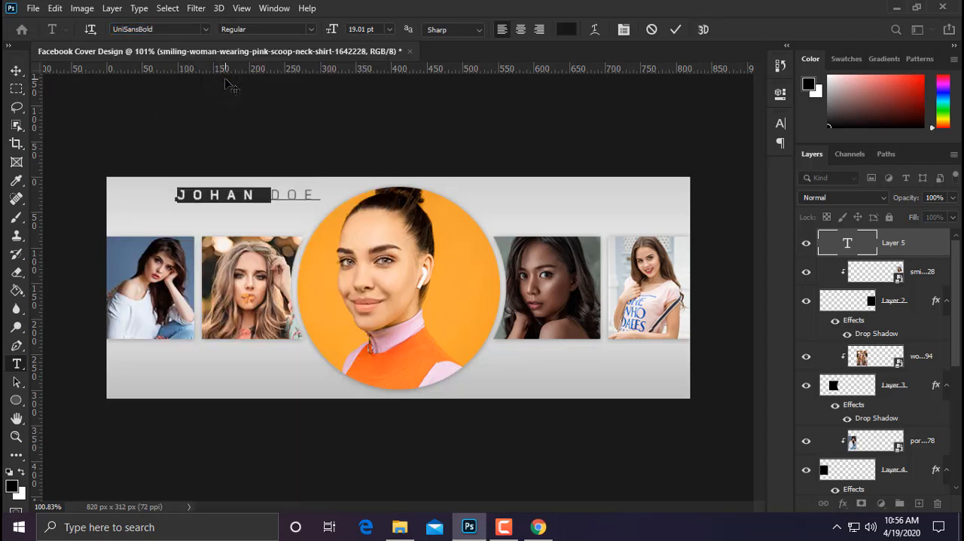
Step: Set the last name in the text line to the UniSansRegular font
left_click(288, 194)
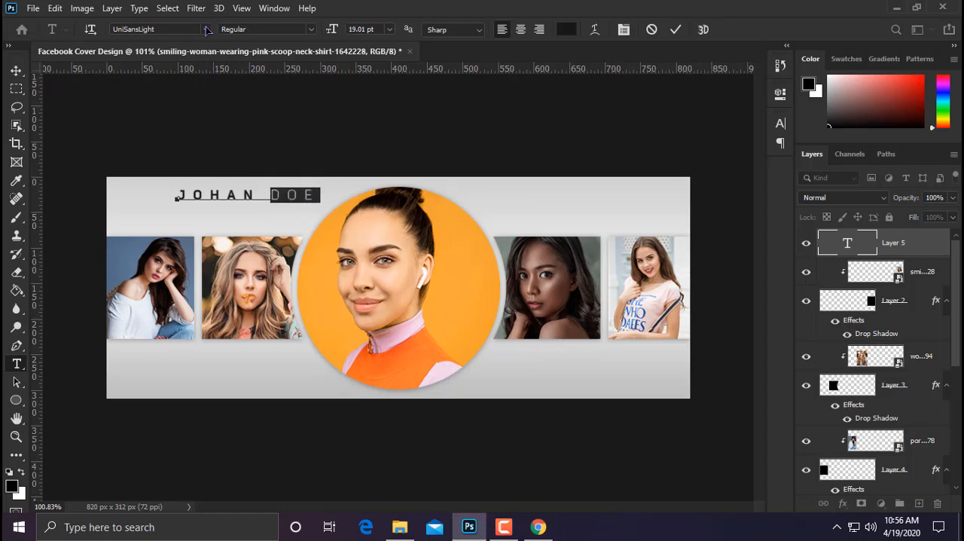
left_click(206, 29)
scroll(235, 318, "down", 15)
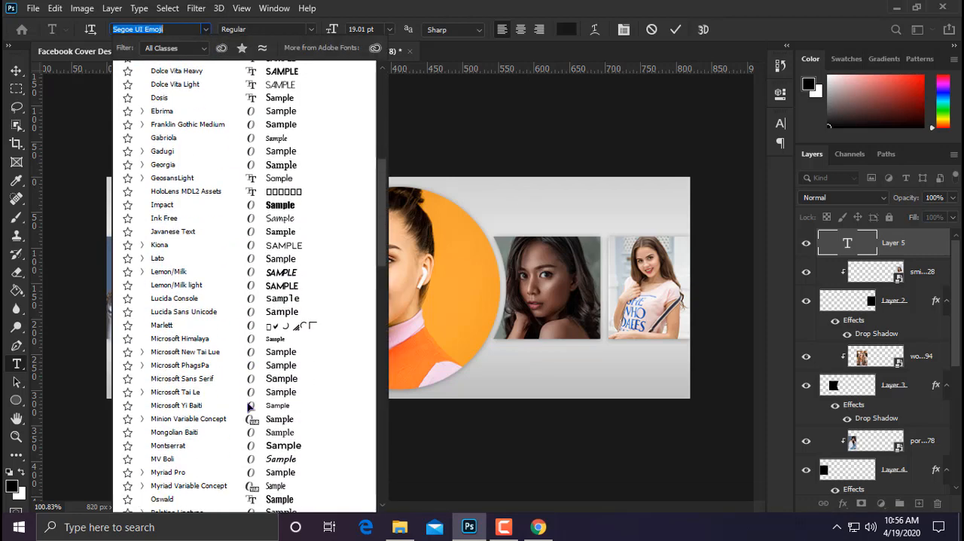
scroll(249, 407, "down", 3)
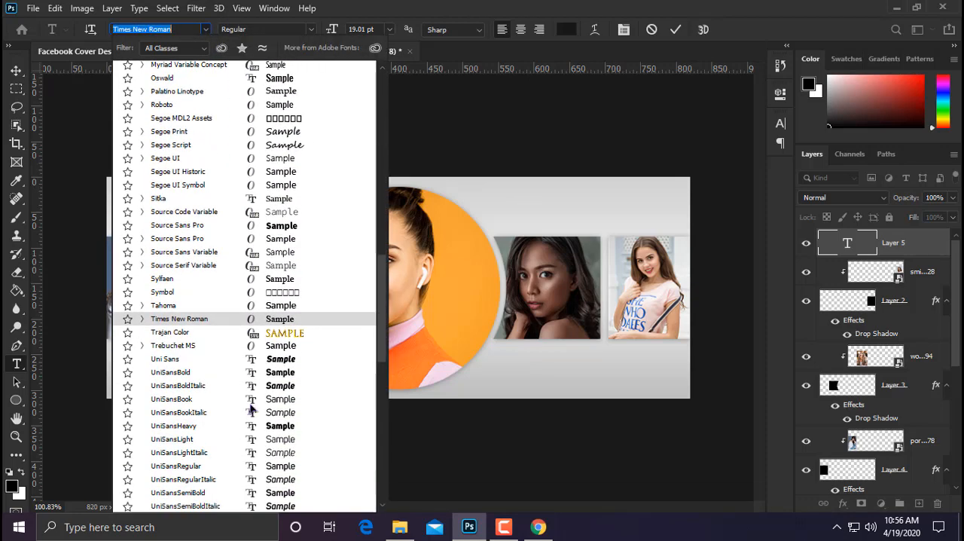
left_click(276, 466)
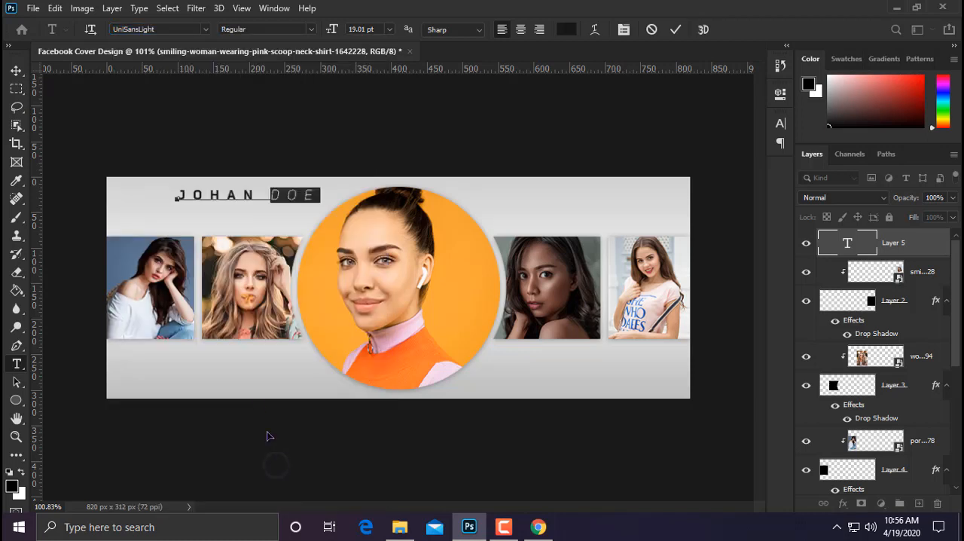
Step: Try a tracking of 100 on the last name only
left_click(624, 29)
double_click(727, 174)
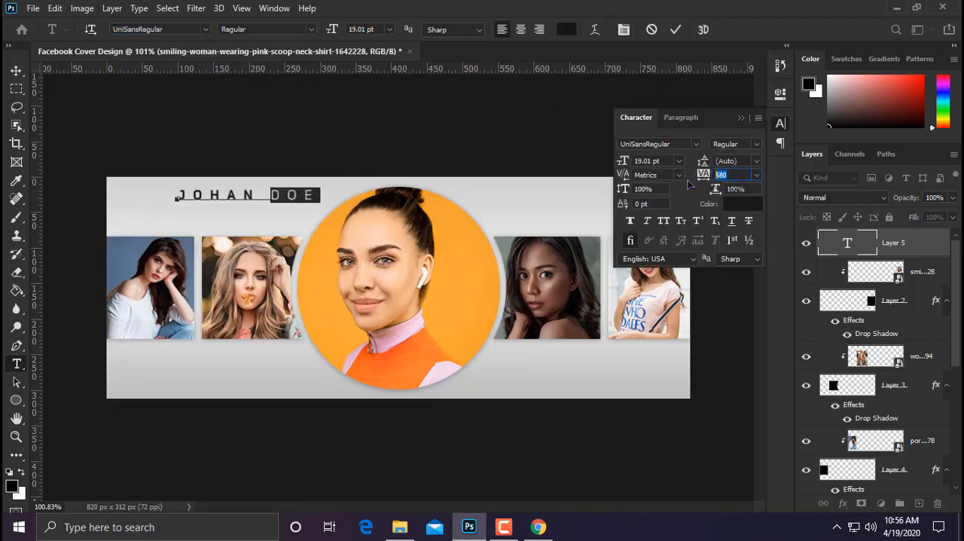
type("100")
key("Return")
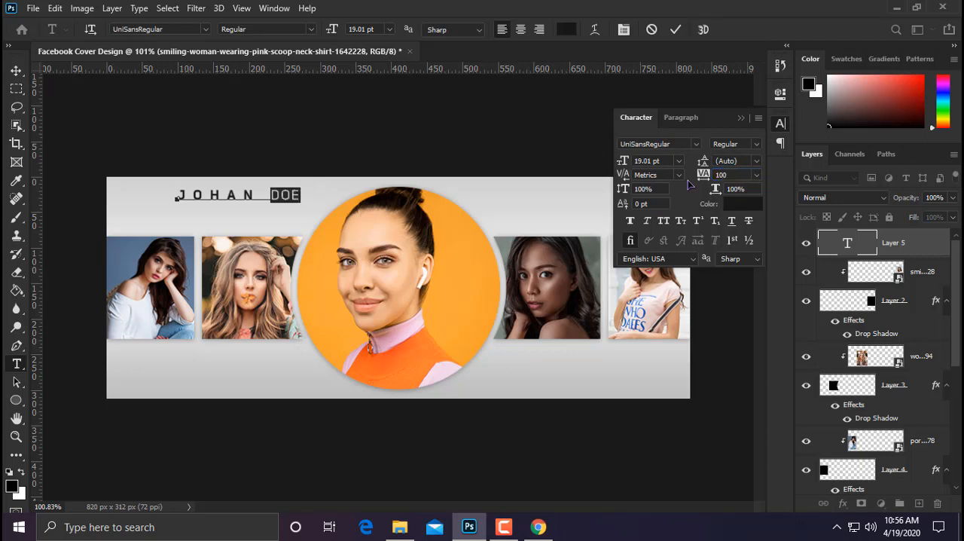
key("ctrl+z")
Step: Set the tracking of the entire name text to 100
key("ctrl+a")
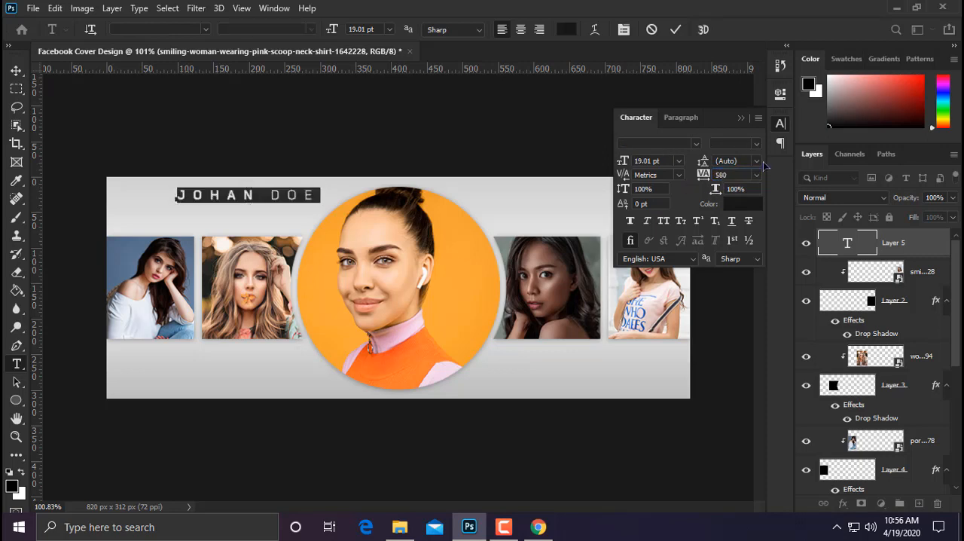
double_click(732, 174)
type("100")
key("Return")
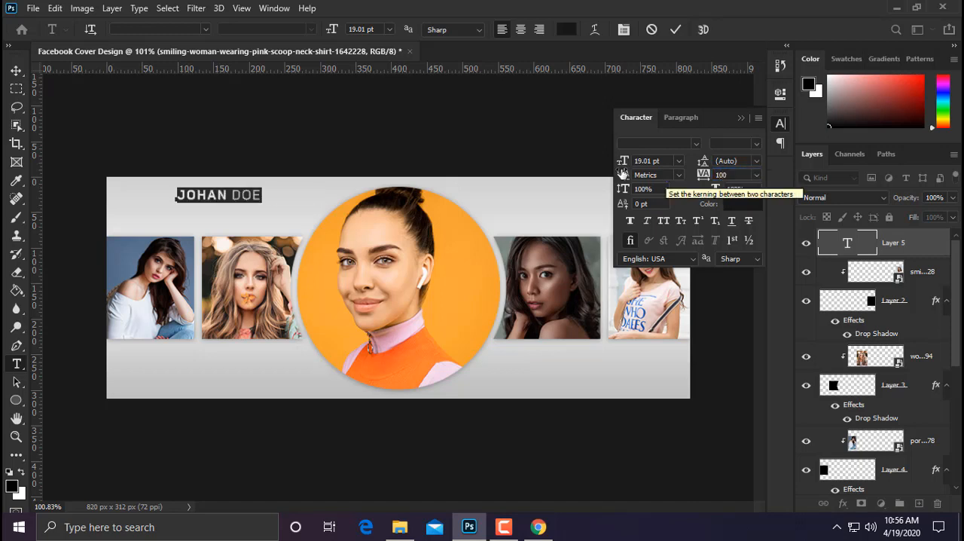
Step: Move the name text to the upper right of the cover, above the two right blocks, and collapse the character settings
left_click(16, 70)
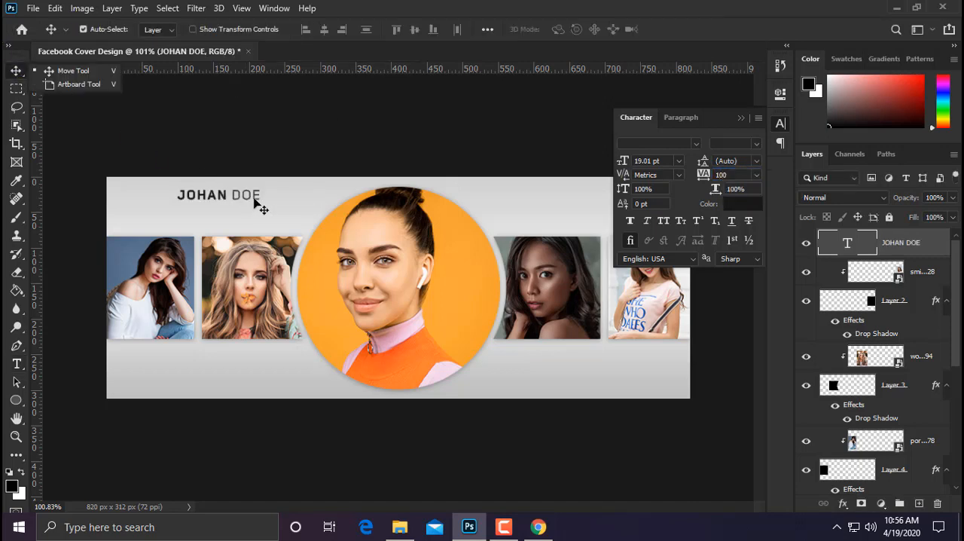
left_click_drag(253, 198, 638, 192)
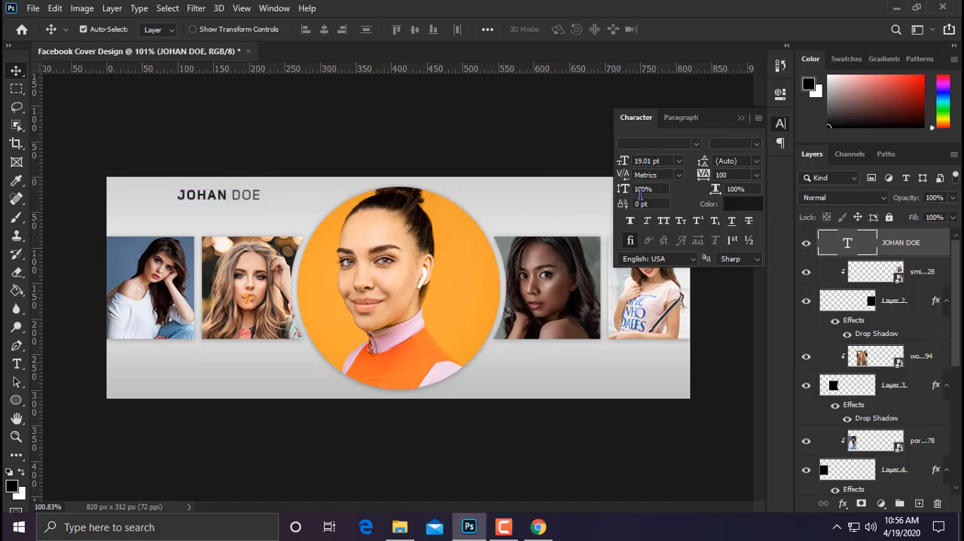
left_click_drag(197, 203, 599, 205)
left_click(742, 119)
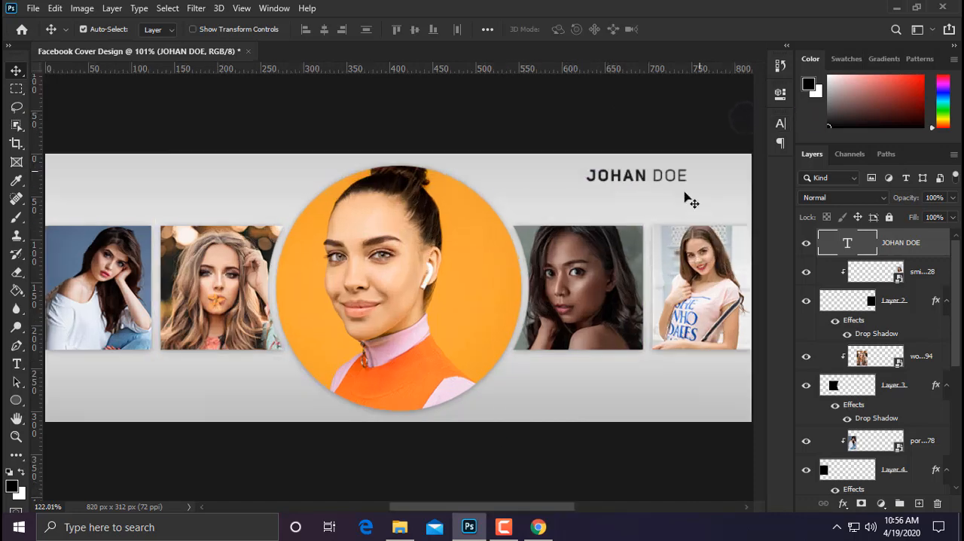
scroll(685, 198, "up", 4)
left_click_drag(616, 198, 541, 231)
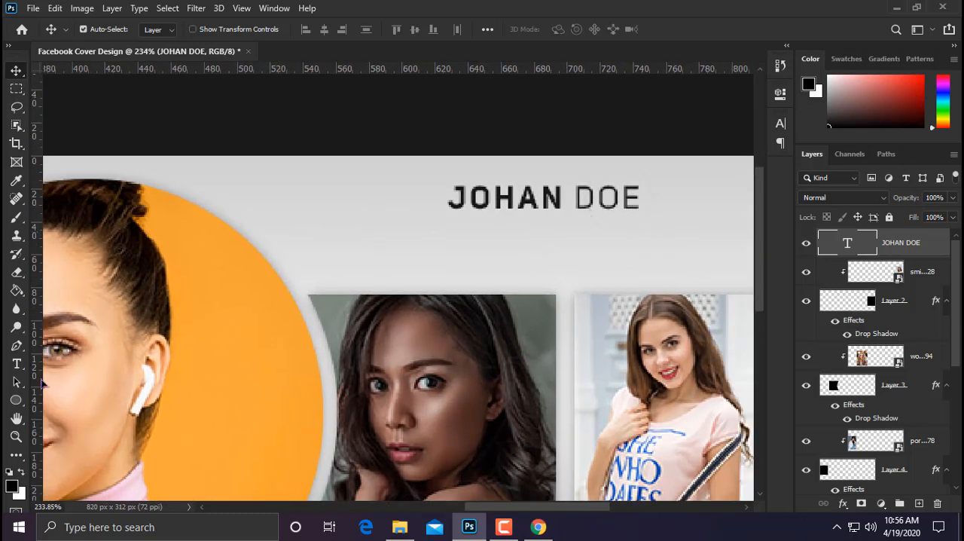
Step: Add a new text line reading PHOTOGRAPHY below the name text, above the two right photo blocks
left_click(17, 363)
left_click(414, 256)
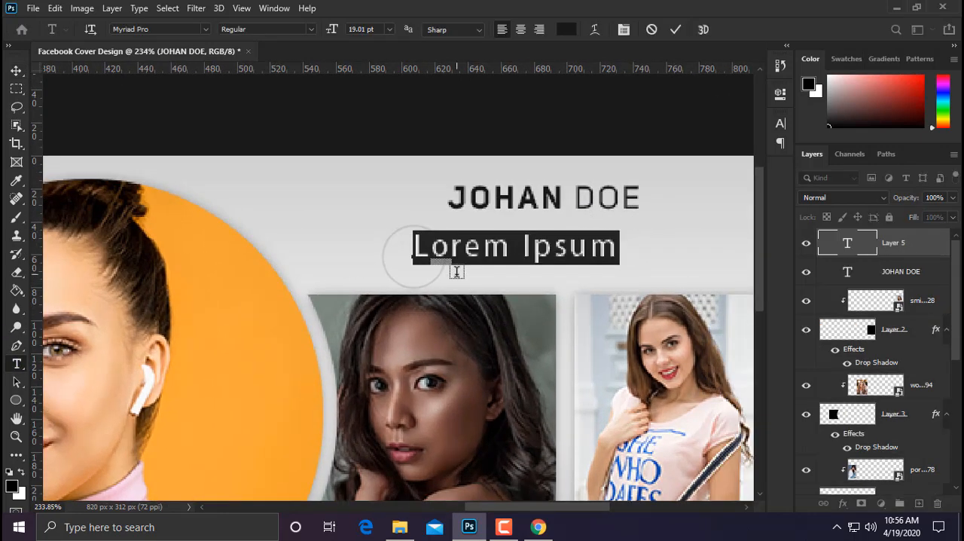
type("PHOTO")
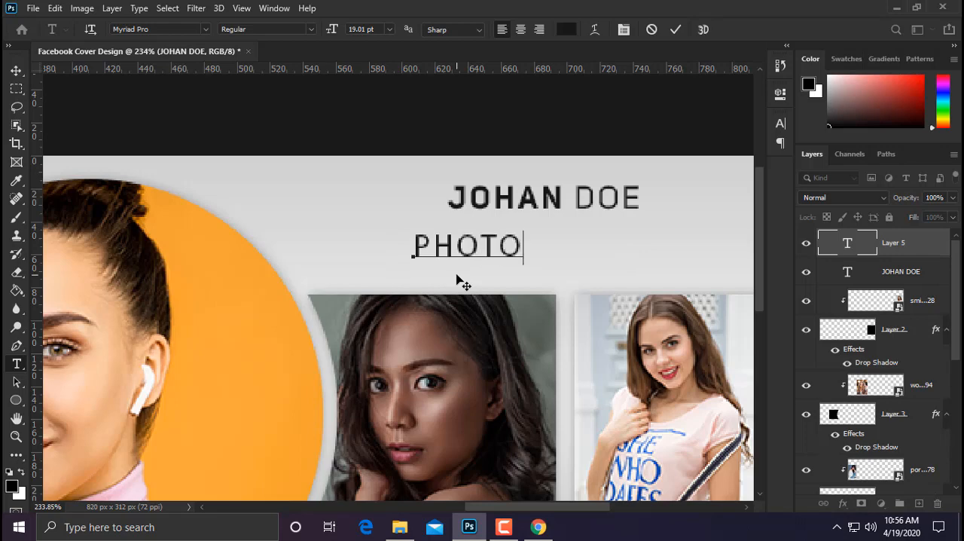
type("GRAPH")
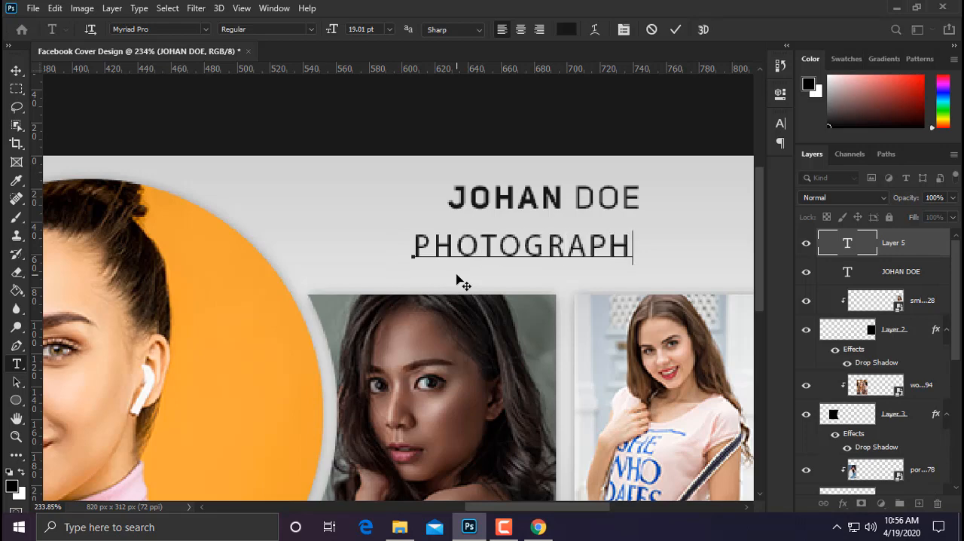
type("Y")
Step: Set the whole PHOTOGRAPHY text line to the UniSansBook font and fit the cover in the view
double_click(516, 247)
left_click(203, 30)
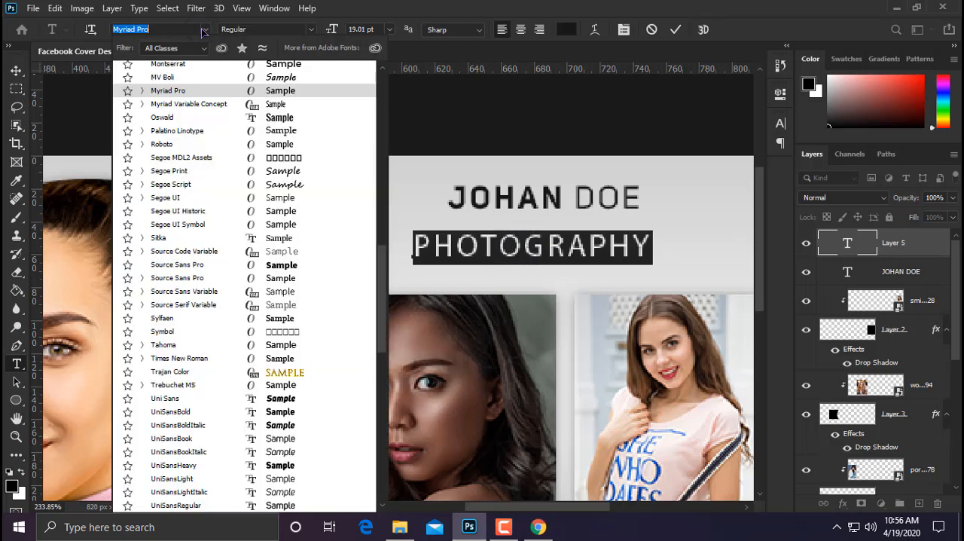
scroll(241, 435, "down", 4)
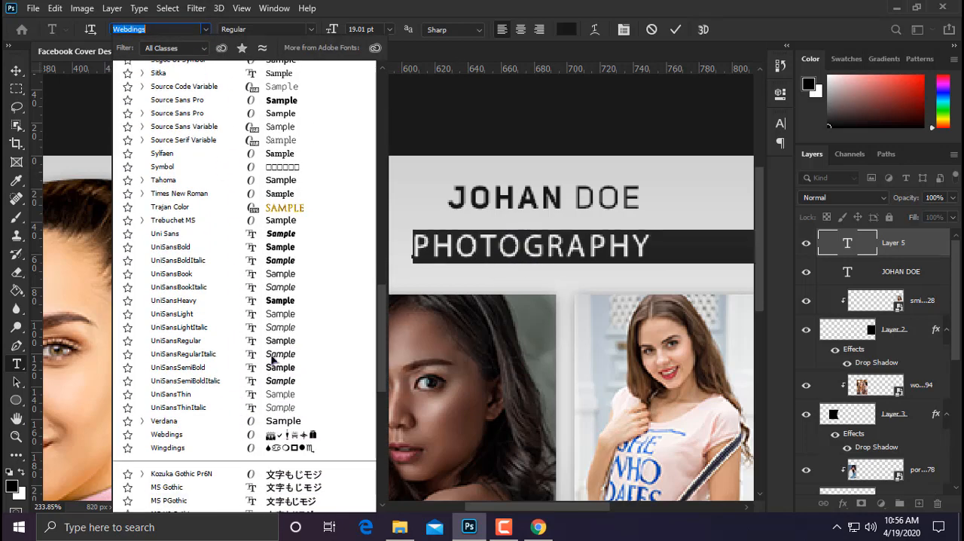
left_click(280, 274)
key("ctrl+0")
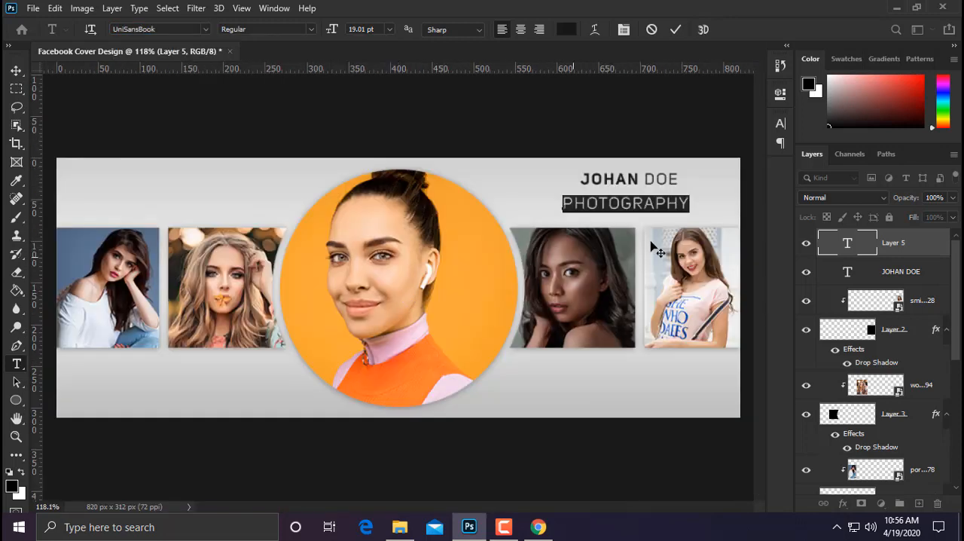
Step: Set the PHOTOGRAPHY text to a font size of 13.01 pt and a tracking of 400, and collapse the character settings
left_click(780, 123)
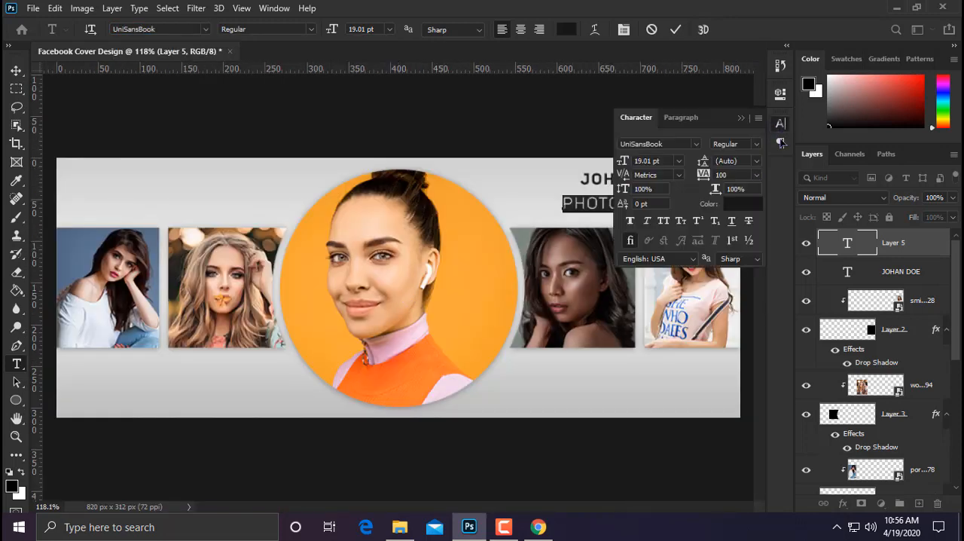
left_click(706, 176)
type("280")
key("Return")
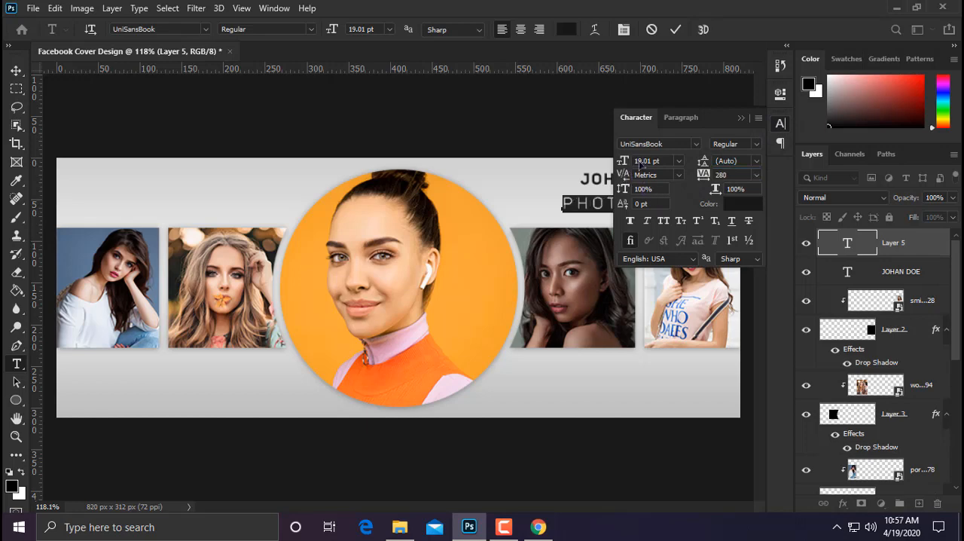
left_click_drag(624, 162, 621, 163)
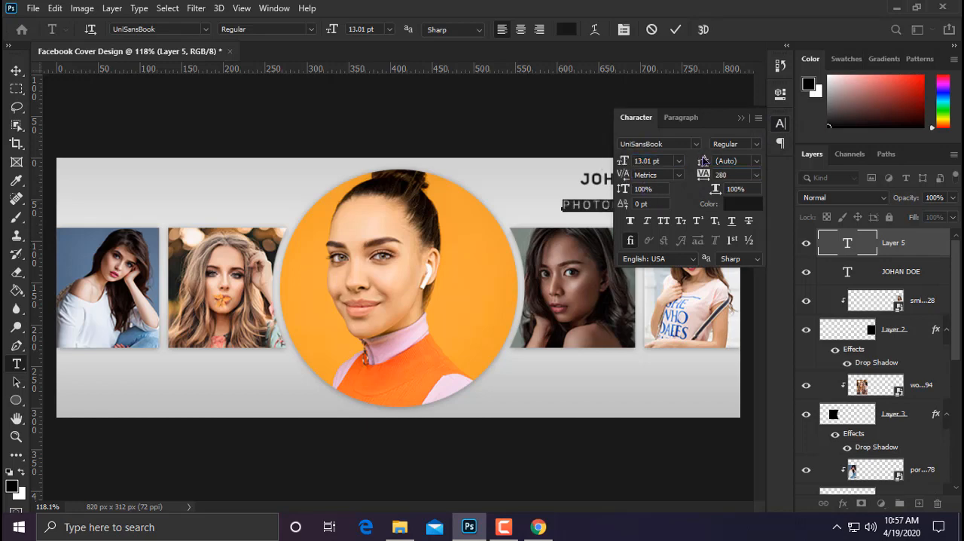
left_click(741, 119)
Step: Move the PHOTOGRAPHY text just below the name text and align both lines by their horizontal centers
left_click(16, 70)
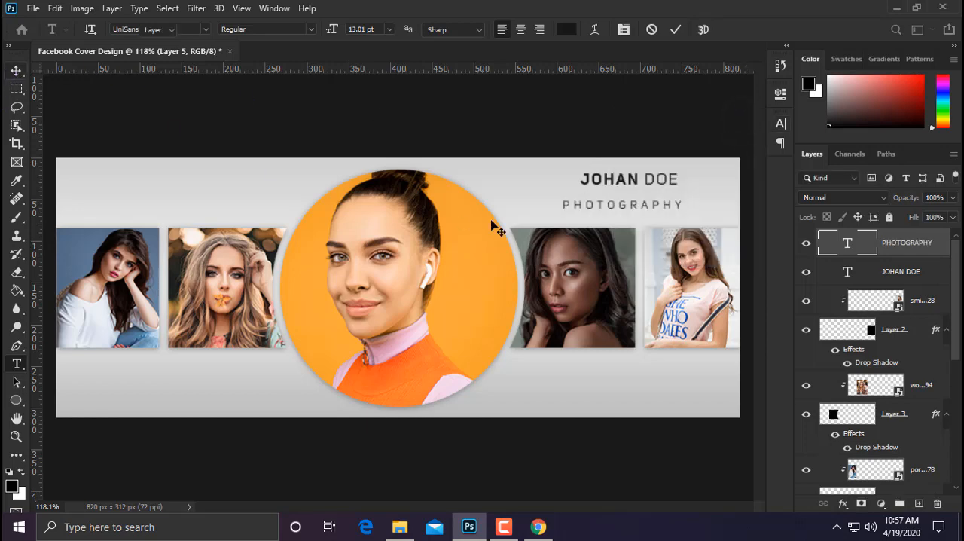
left_click_drag(624, 204, 646, 196)
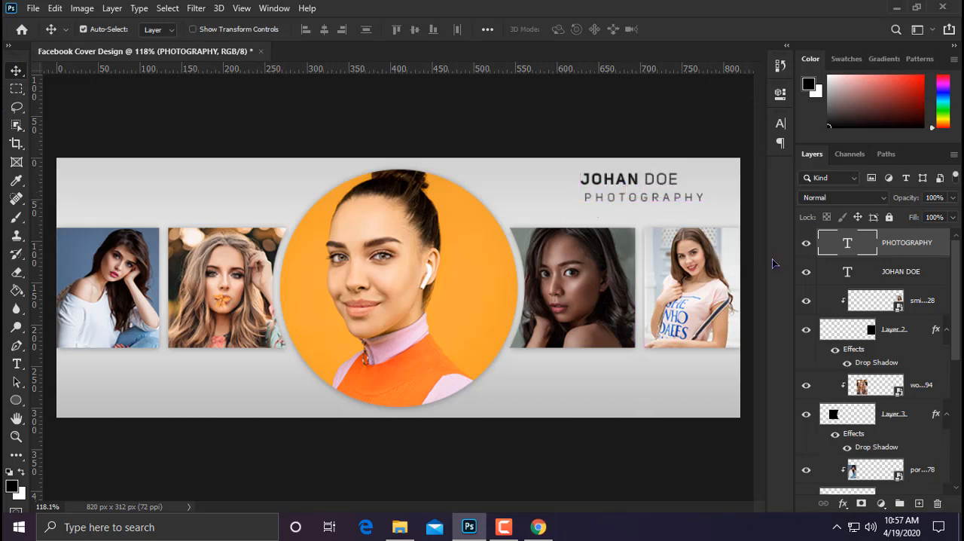
left_click(902, 281, "shift")
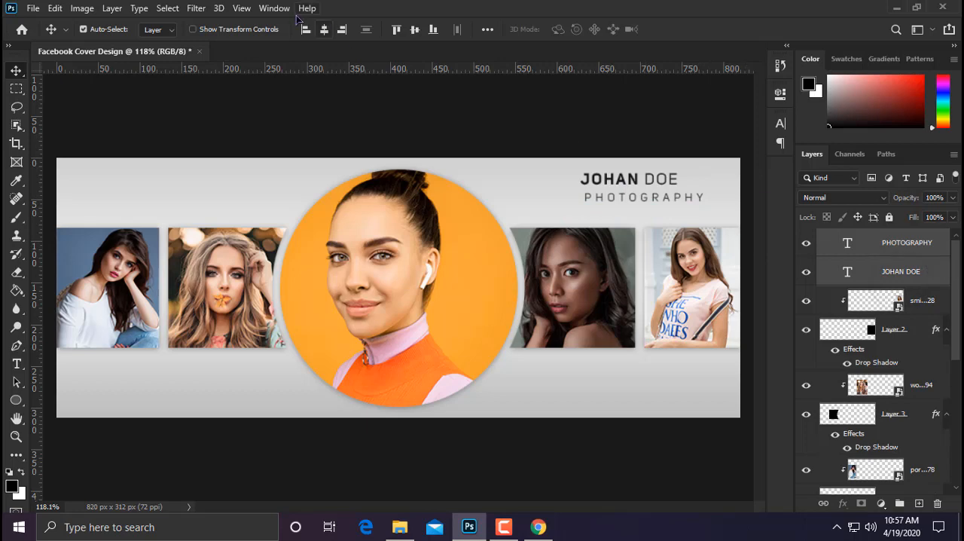
left_click(324, 30)
left_click(414, 30)
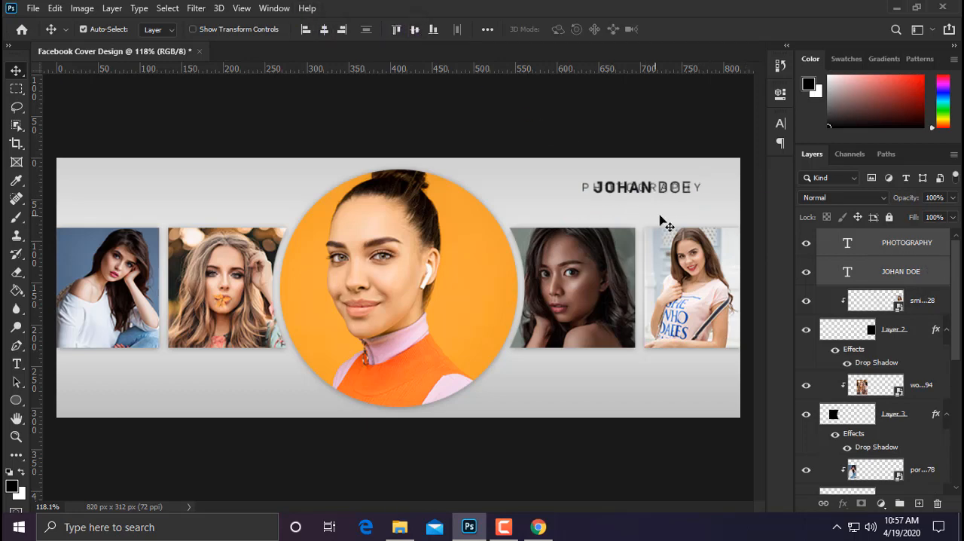
key("ctrl+z")
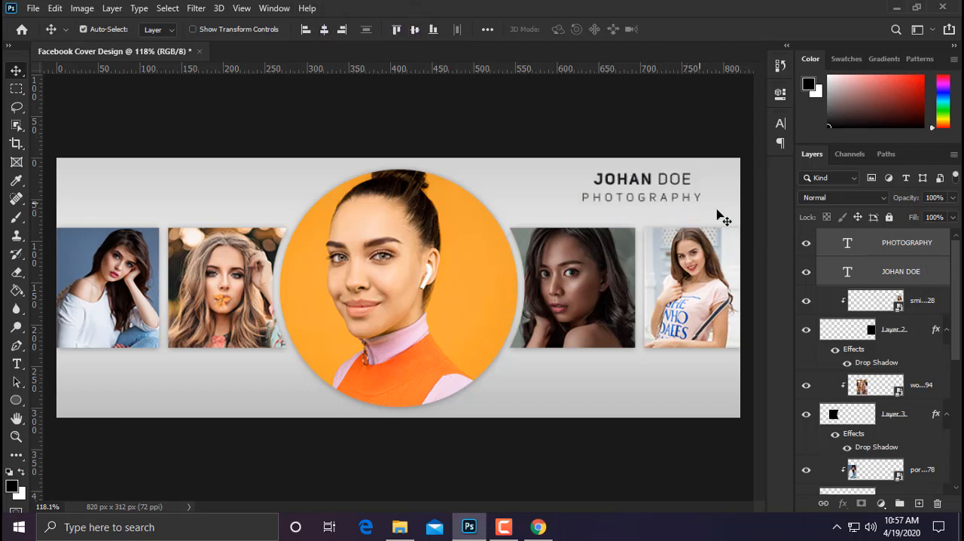
Step: Nudge only the PHOTOGRAPHY text slightly upward, closer to the name text
left_click(905, 249)
key("Up")
key("Up")
key("Up")
key("Up")
key("Up")
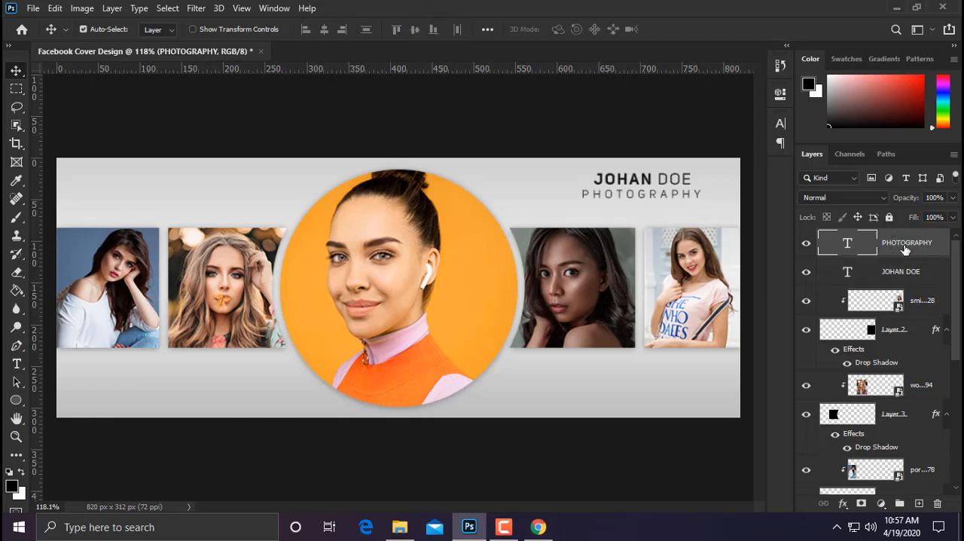
Step: Select both text layers and nudge them together slightly left and down above the right photo blocks
left_click(926, 271, "shift")
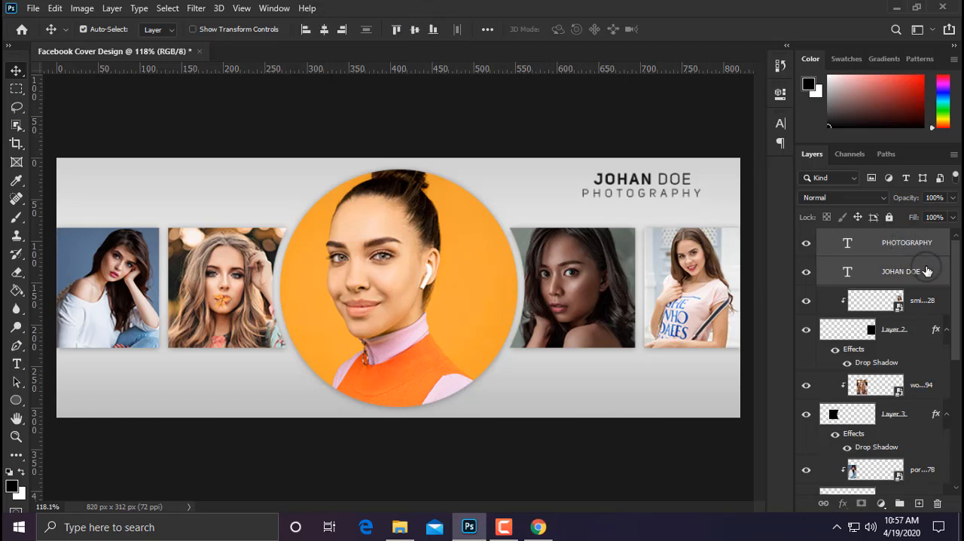
key("Left")
key("Left")
key("Left")
key("Left")
key("Left")
key("Left")
key("Left")
key("Left")
key("Left")
key("Left")
key("Left")
key("Left")
key("Left")
key("Down")
key("Down")
key("Down")
key("Down")
key("Down")
key("Down")
key("Down")
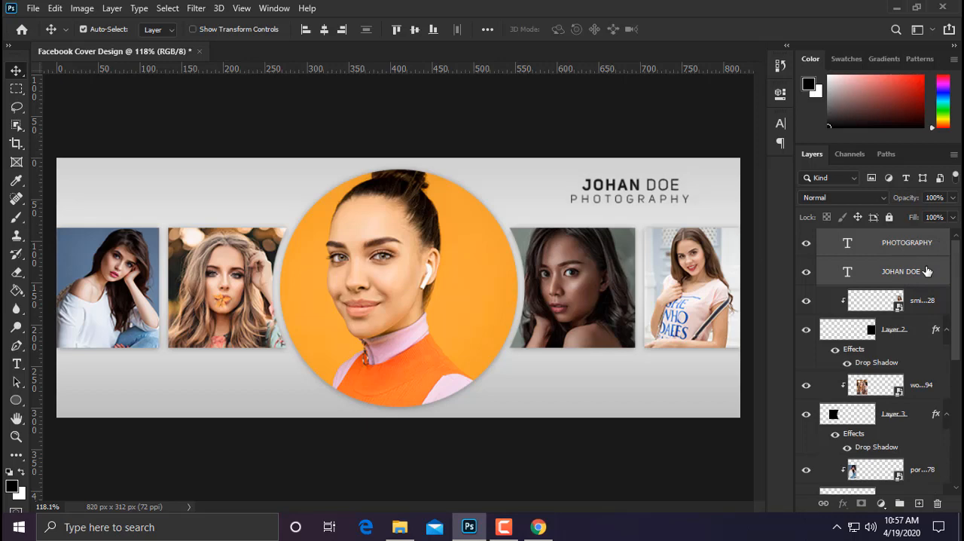
Step: Put all layers above the Background, including the gradient fill and the PHOTOGRAPHY text, into one new group
scroll(912, 282, "down", 2)
scroll(908, 301, "up", 2)
scroll(904, 360, "down", 4)
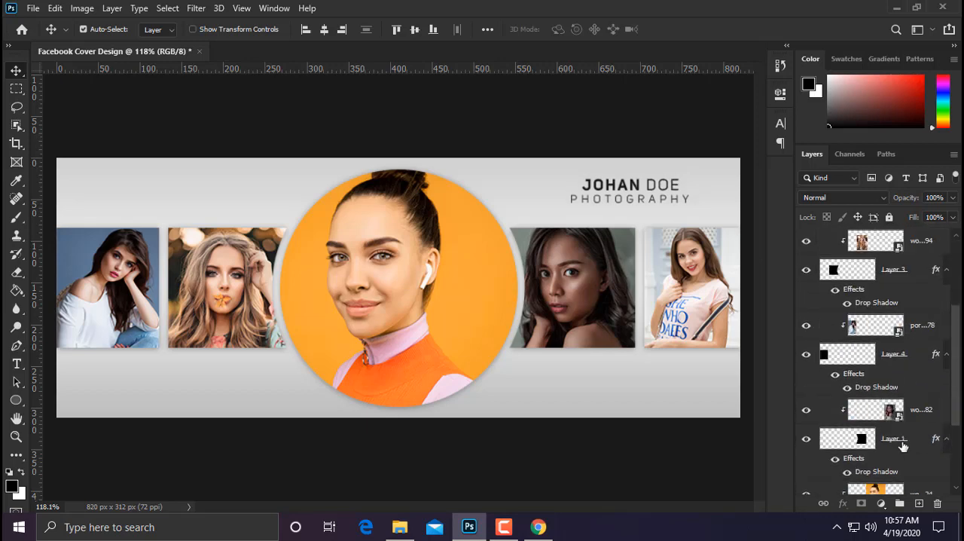
left_click(914, 455, "shift")
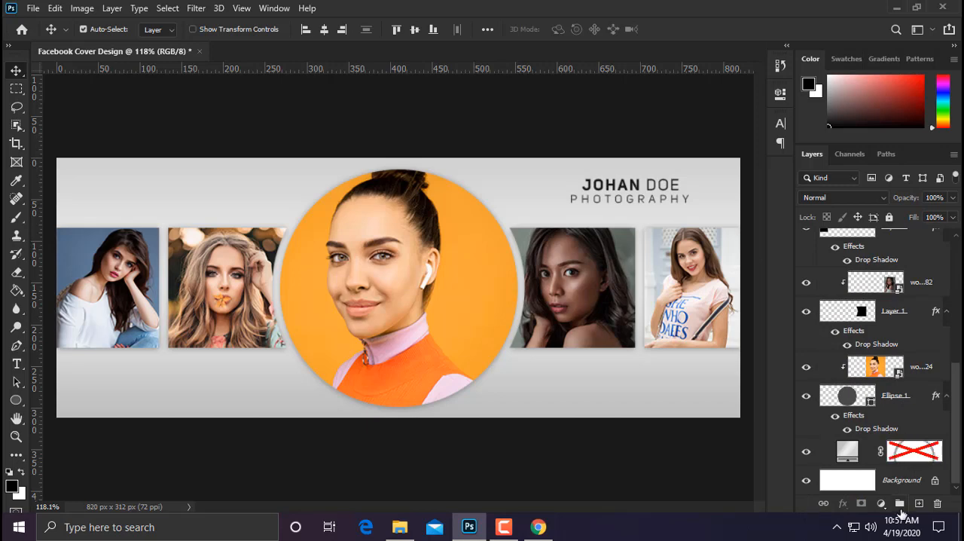
left_click(913, 455, "shift")
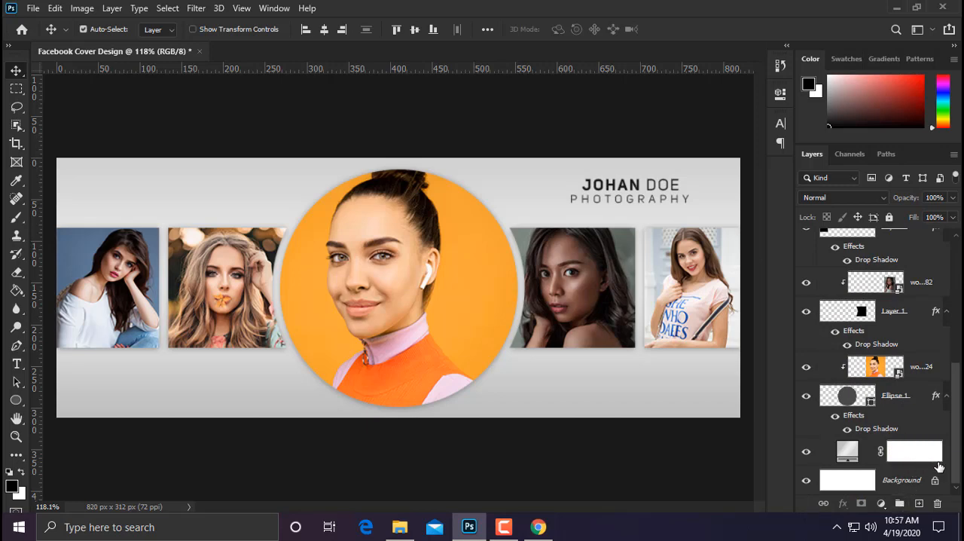
left_click(945, 453, "shift")
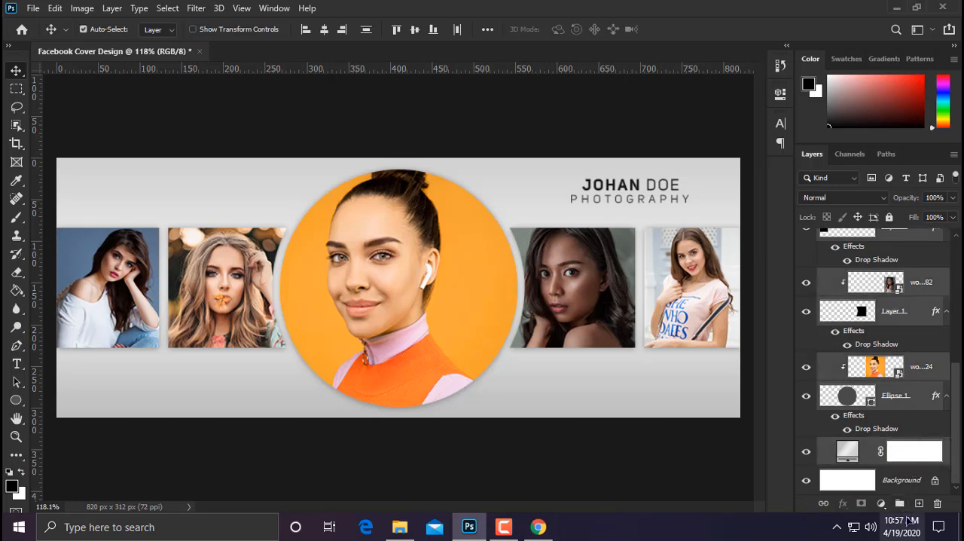
left_click(899, 503)
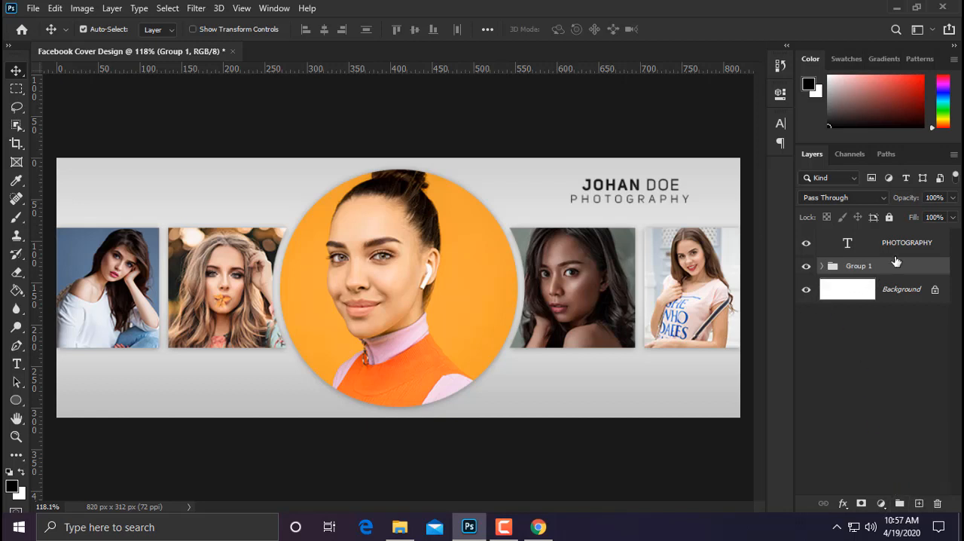
left_click_drag(903, 245, 902, 271)
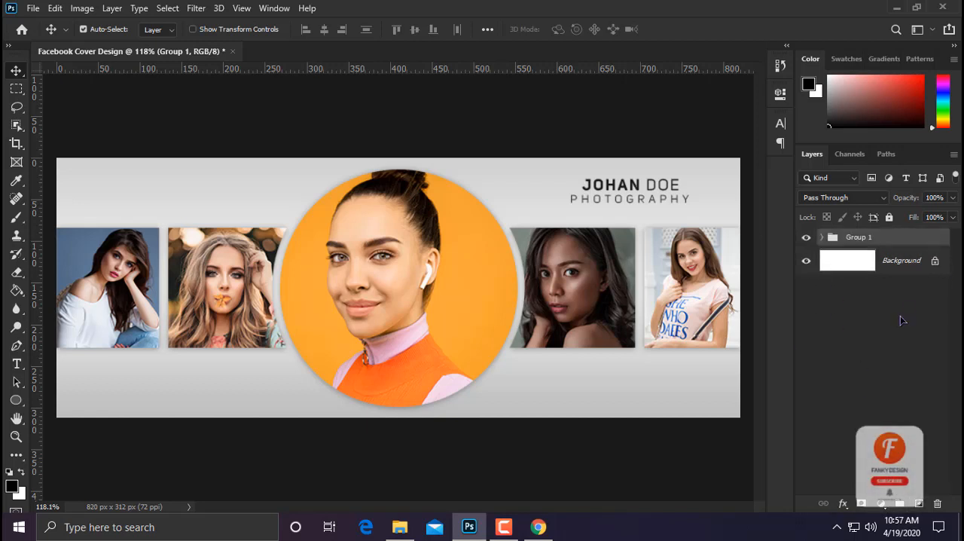